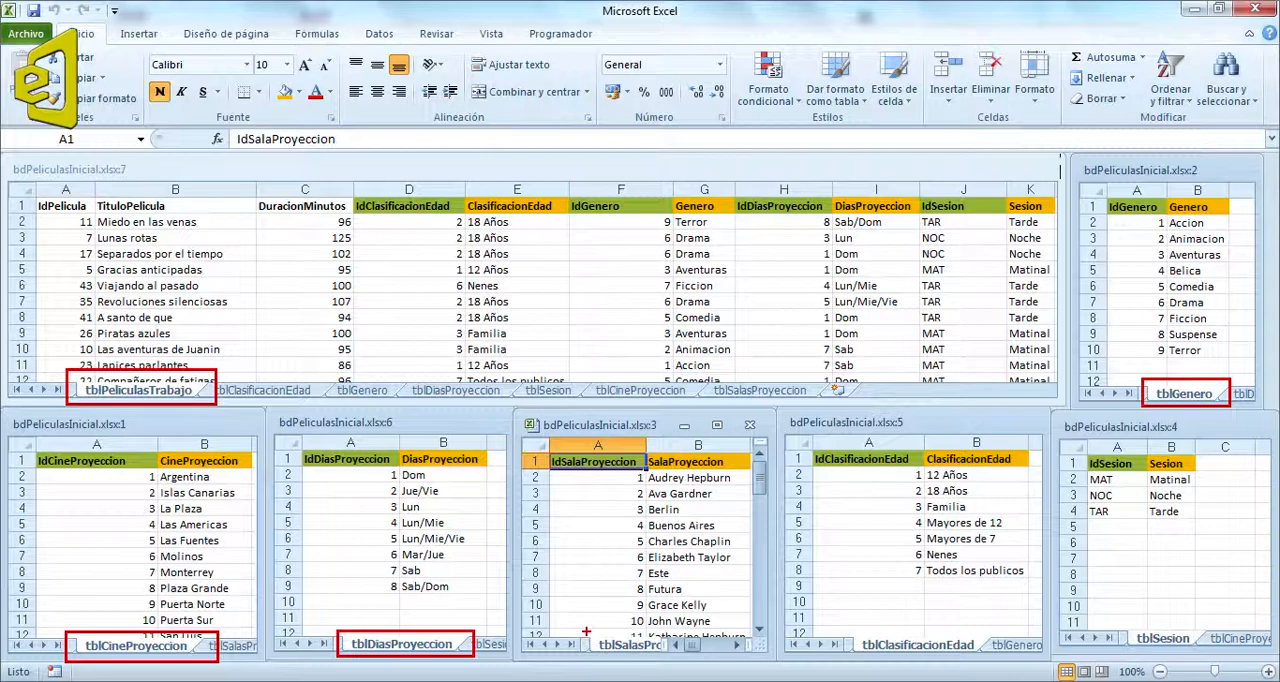
pyautogui.moveTo(586, 630); pyautogui.dragTo(701, 658)
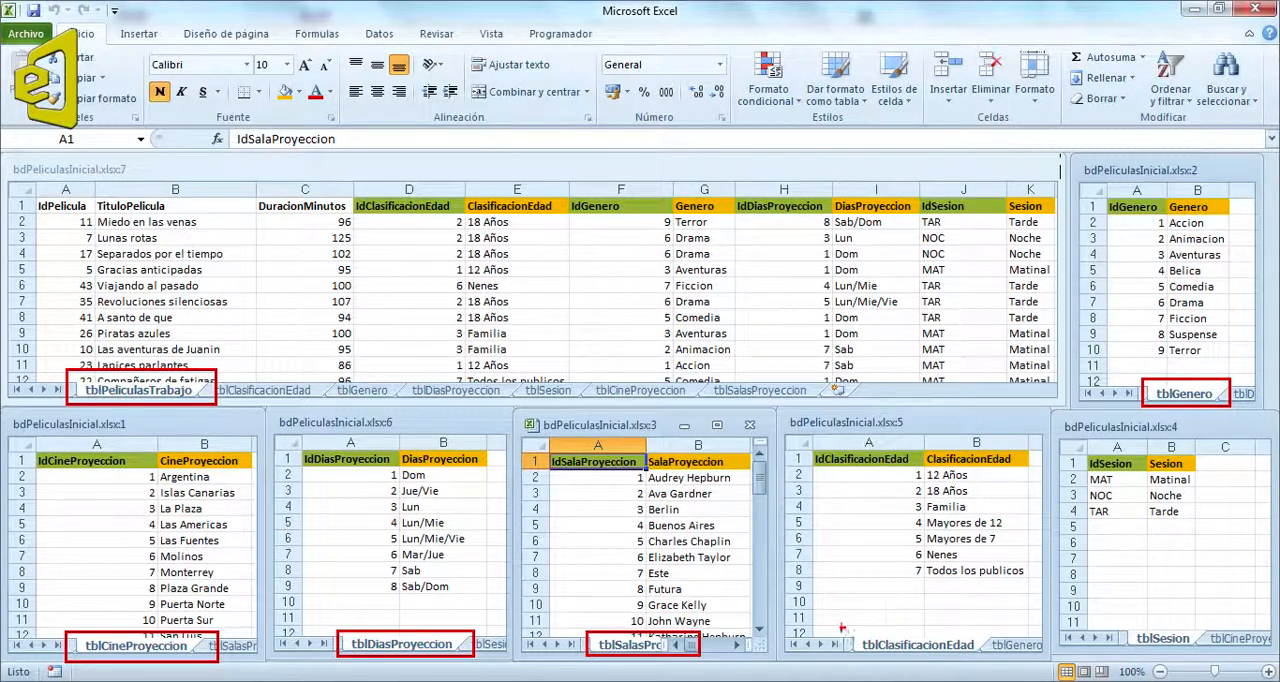
pyautogui.moveTo(840, 628); pyautogui.dragTo(982, 660)
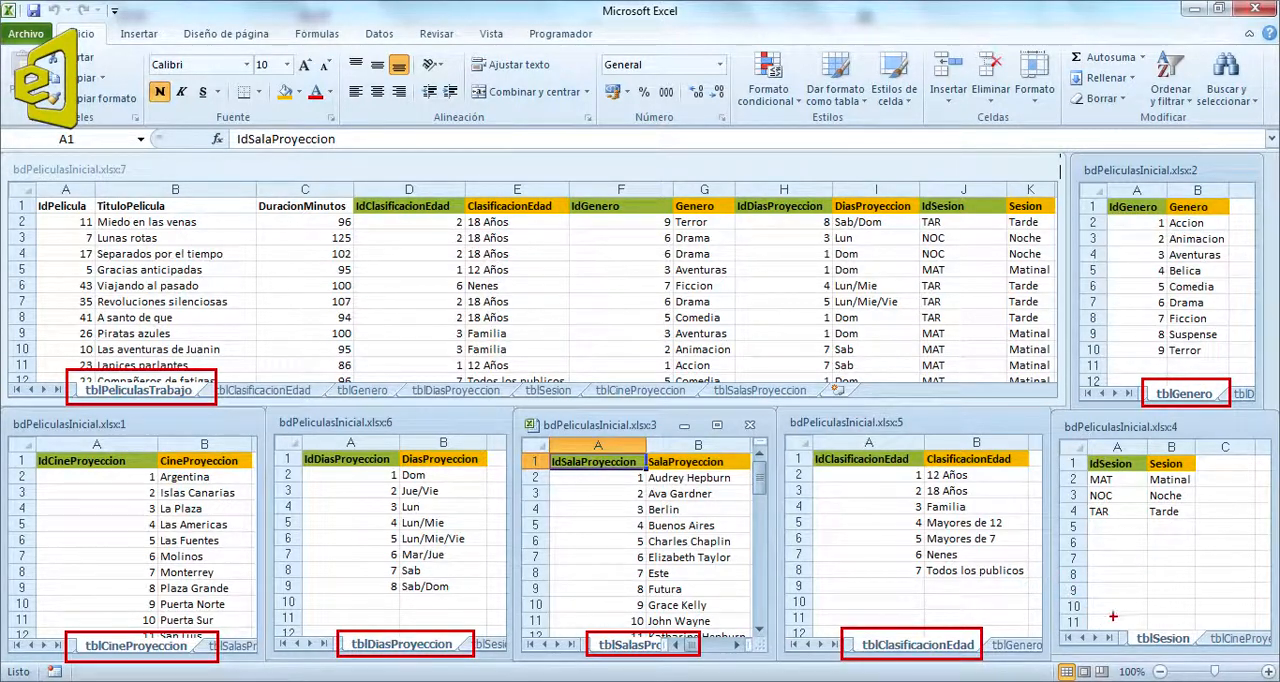
pyautogui.moveTo(1121, 624); pyautogui.dragTo(1216, 651)
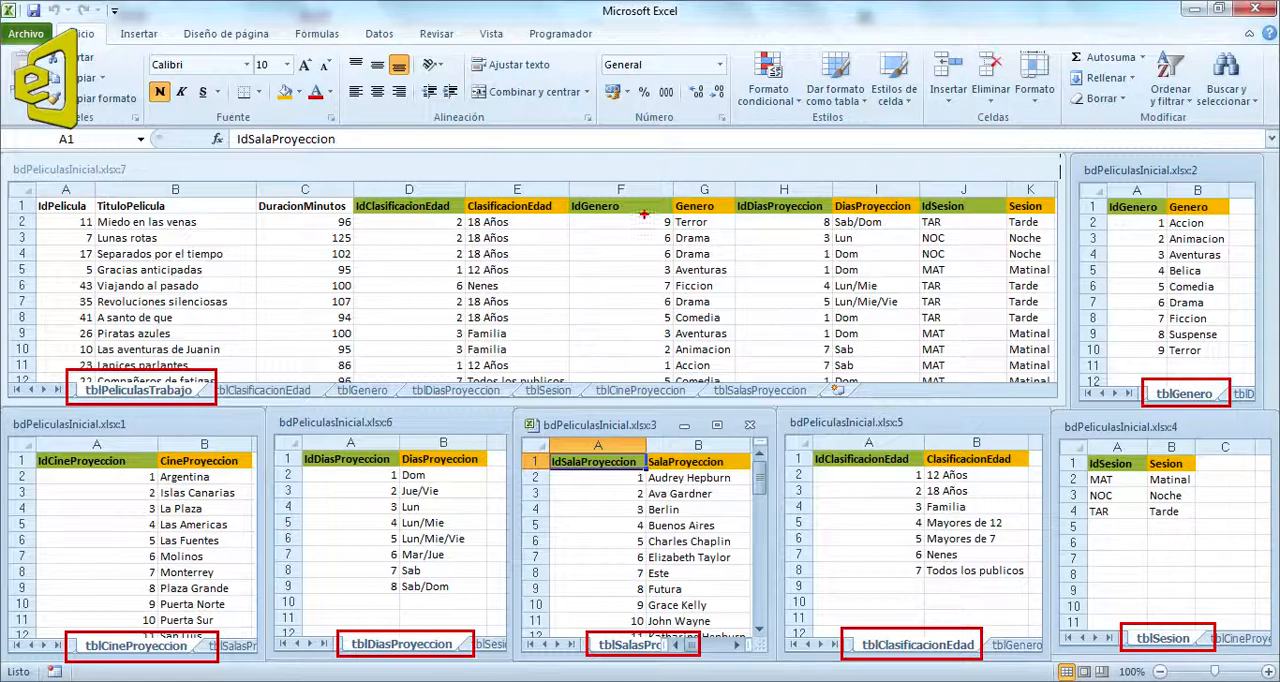
pyautogui.moveTo(644, 214); pyautogui.dragTo(735, 231)
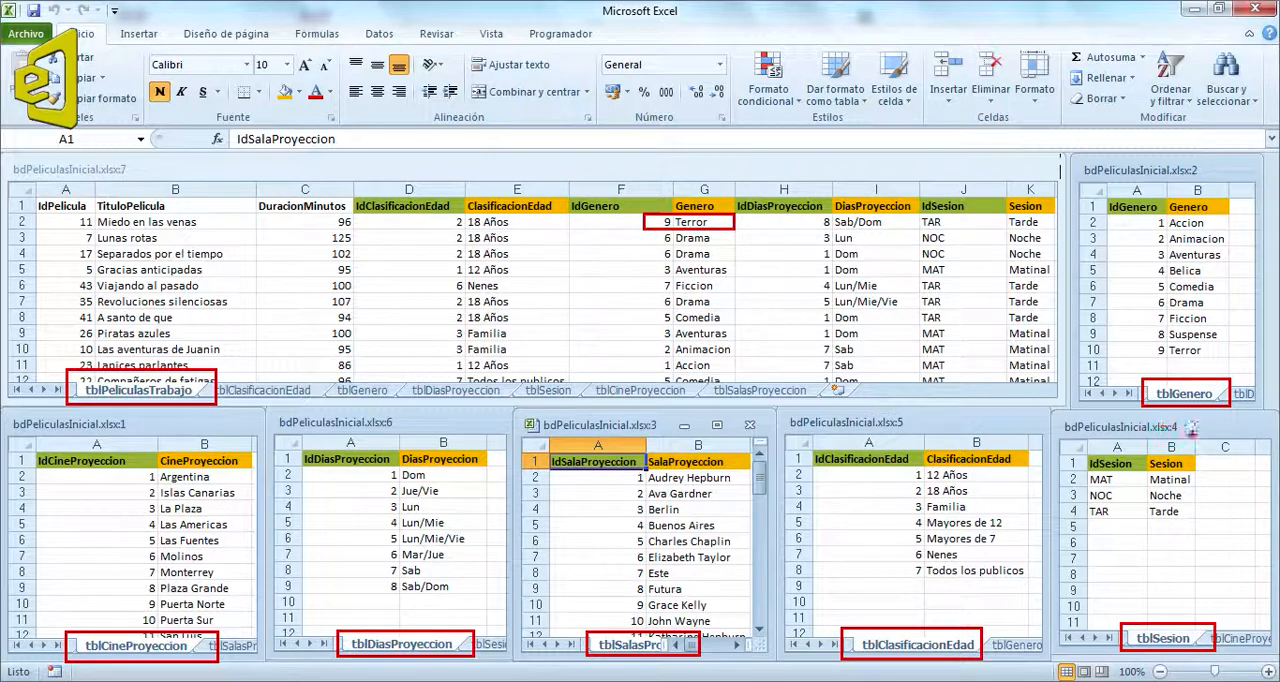
pyautogui.moveTo(1143, 340); pyautogui.dragTo(1230, 365)
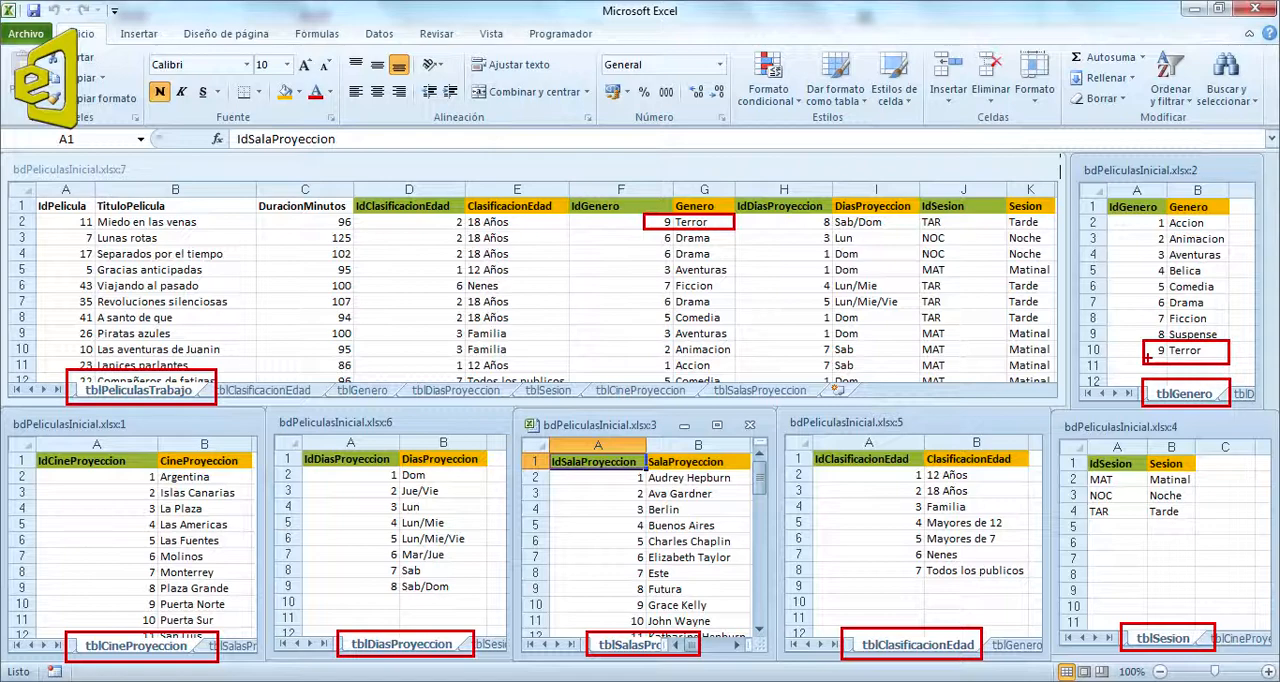
pyautogui.moveTo(1148, 357); pyautogui.dragTo(727, 224)
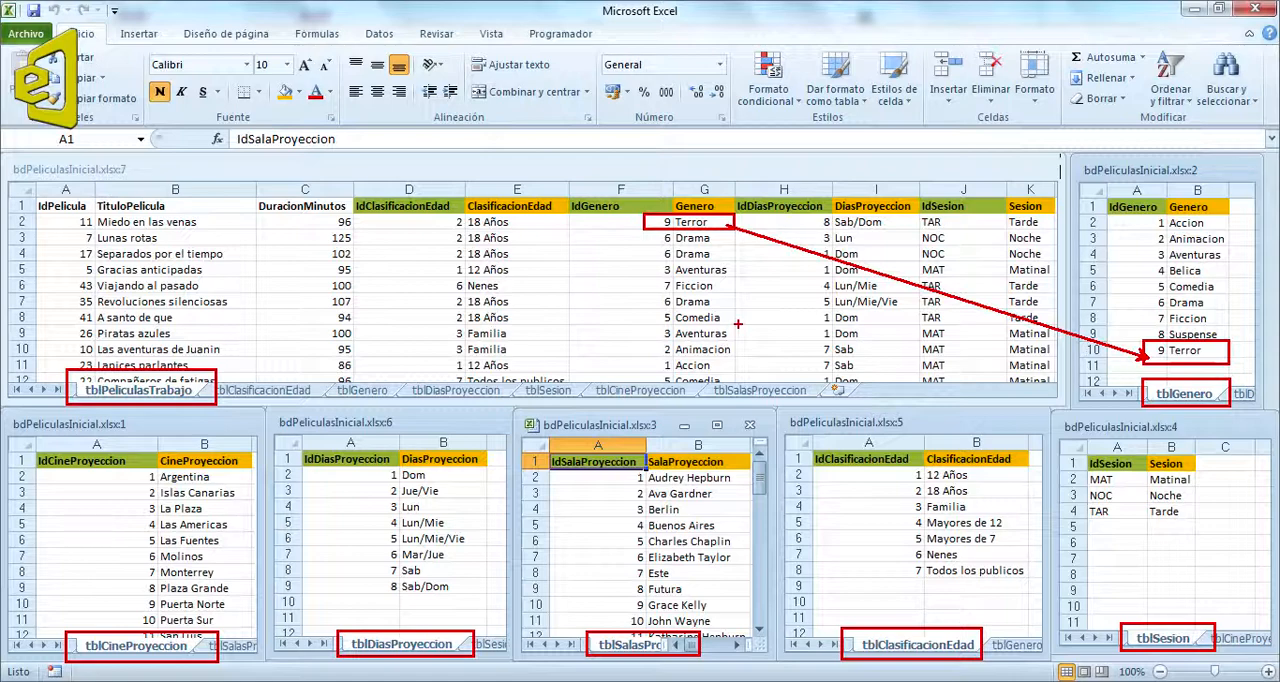
pyautogui.hotkey('ctrl', 'z')
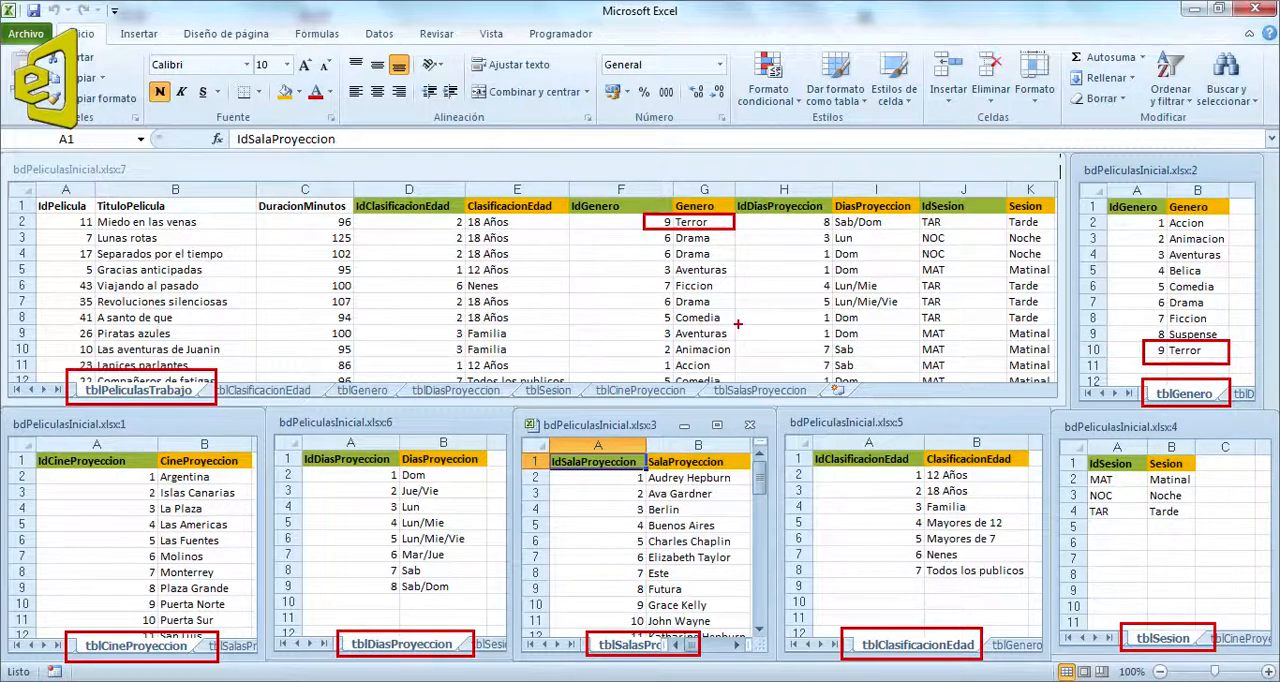
pyautogui.hotkey('ctrl', 'z')
pyautogui.hotkey('ctrl', 'z')
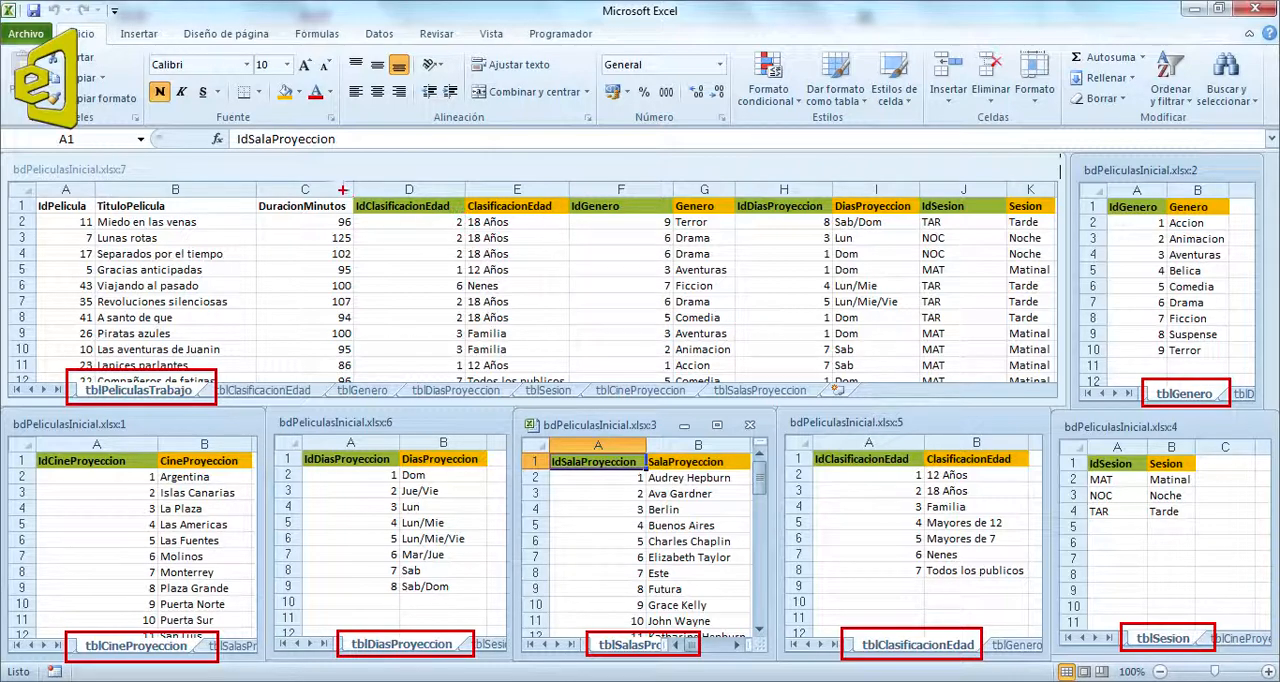
pyautogui.moveTo(339, 188); pyautogui.dragTo(577, 230)
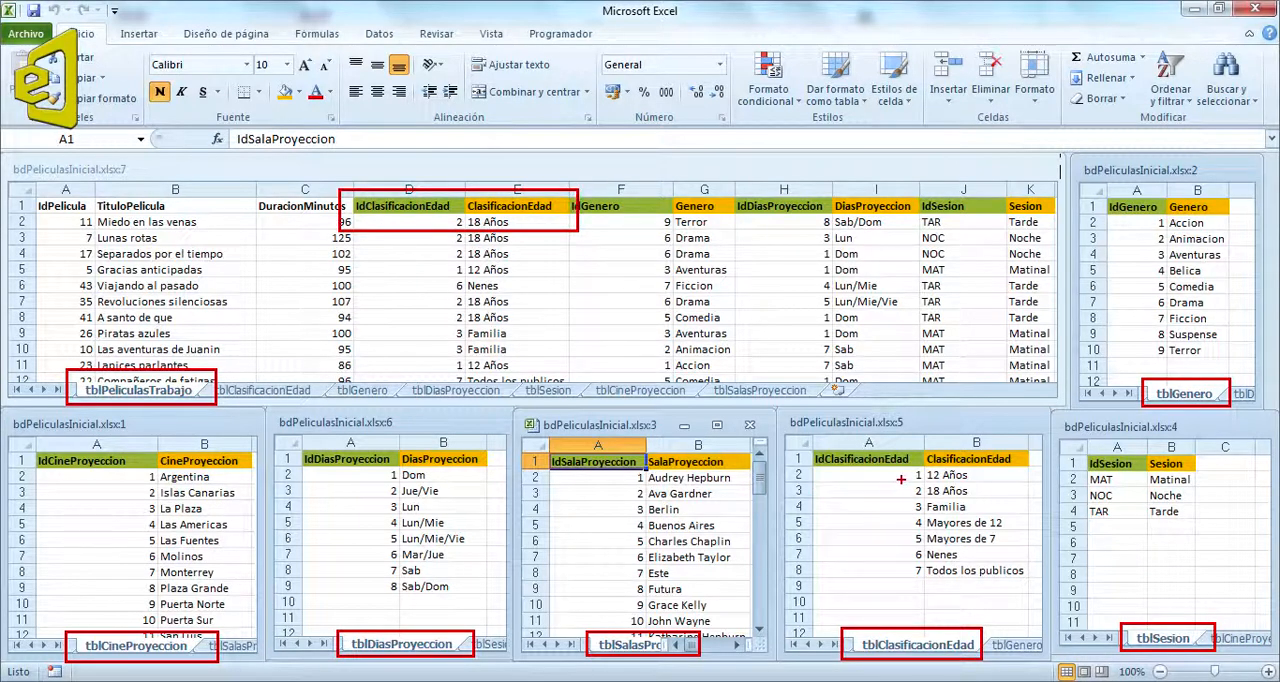
pyautogui.moveTo(902, 480); pyautogui.dragTo(1000, 501)
pyautogui.moveTo(907, 488)
pyautogui.mouseDown()
pyautogui.moveTo(545, 278)
pyautogui.moveTo(500, 230)
pyautogui.moveTo(460, 229)
pyautogui.mouseUp()
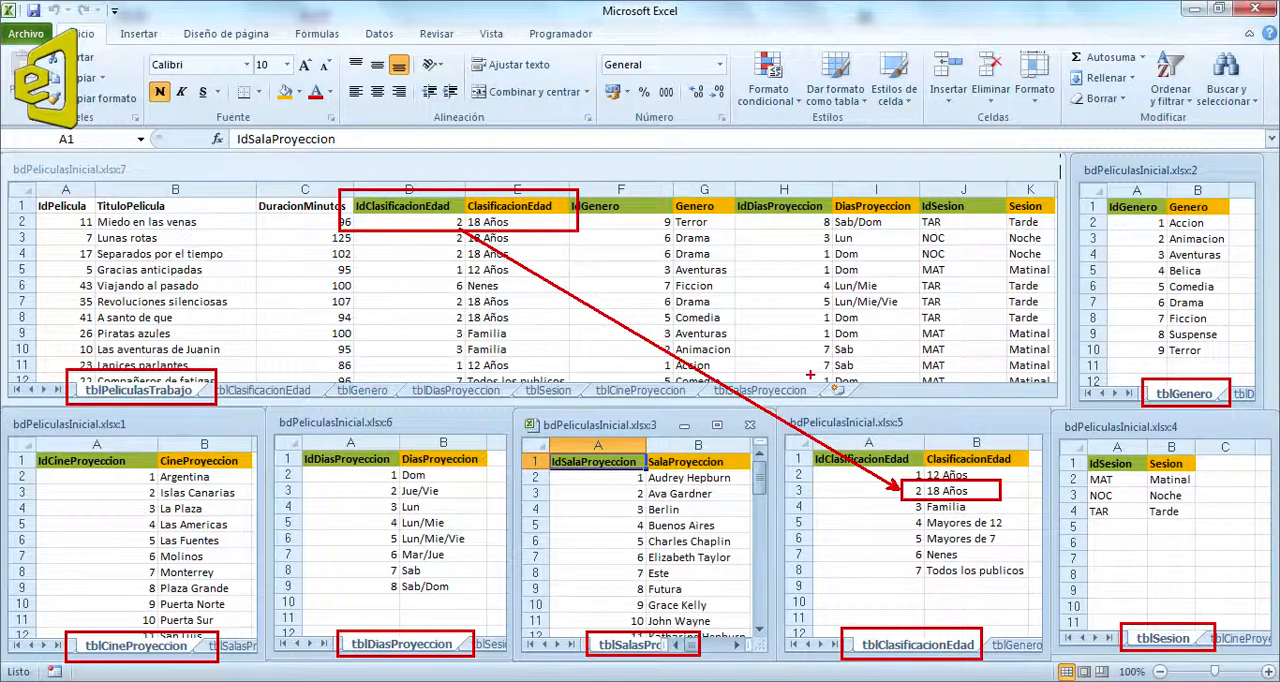
pyautogui.hotkey('ctrl', 'z')
pyautogui.hotkey('ctrl', 'z')
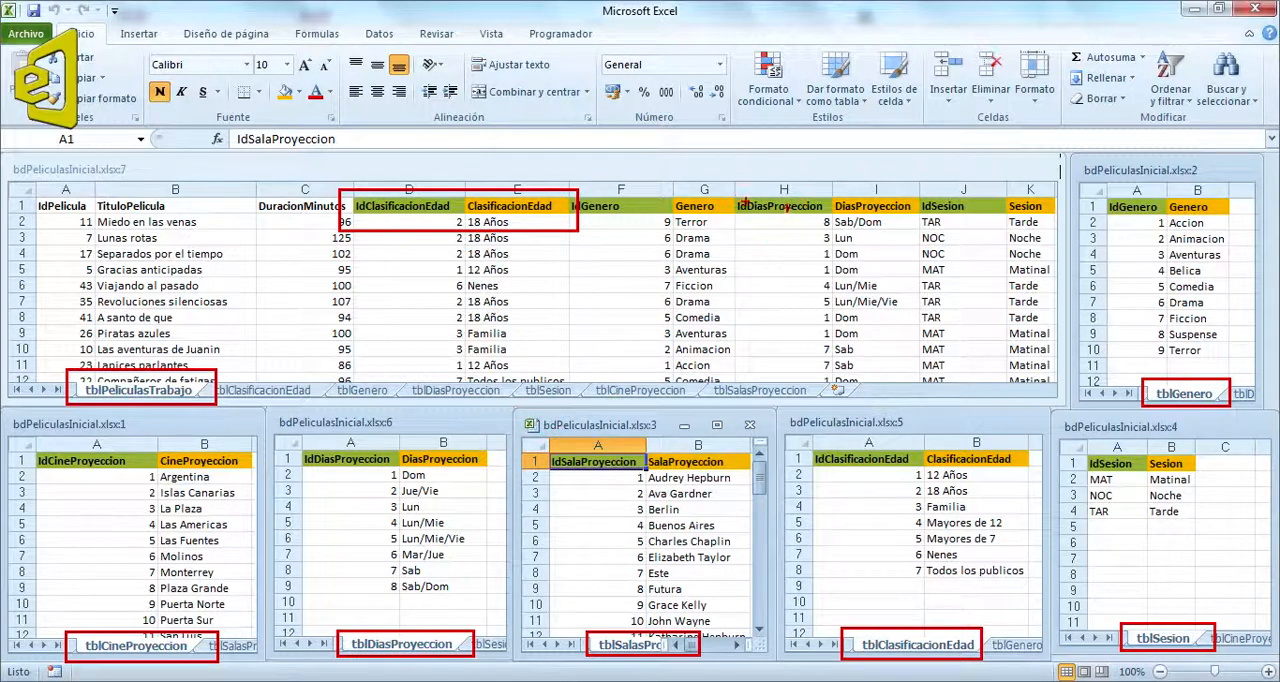
pyautogui.moveTo(718, 190); pyautogui.dragTo(935, 231)
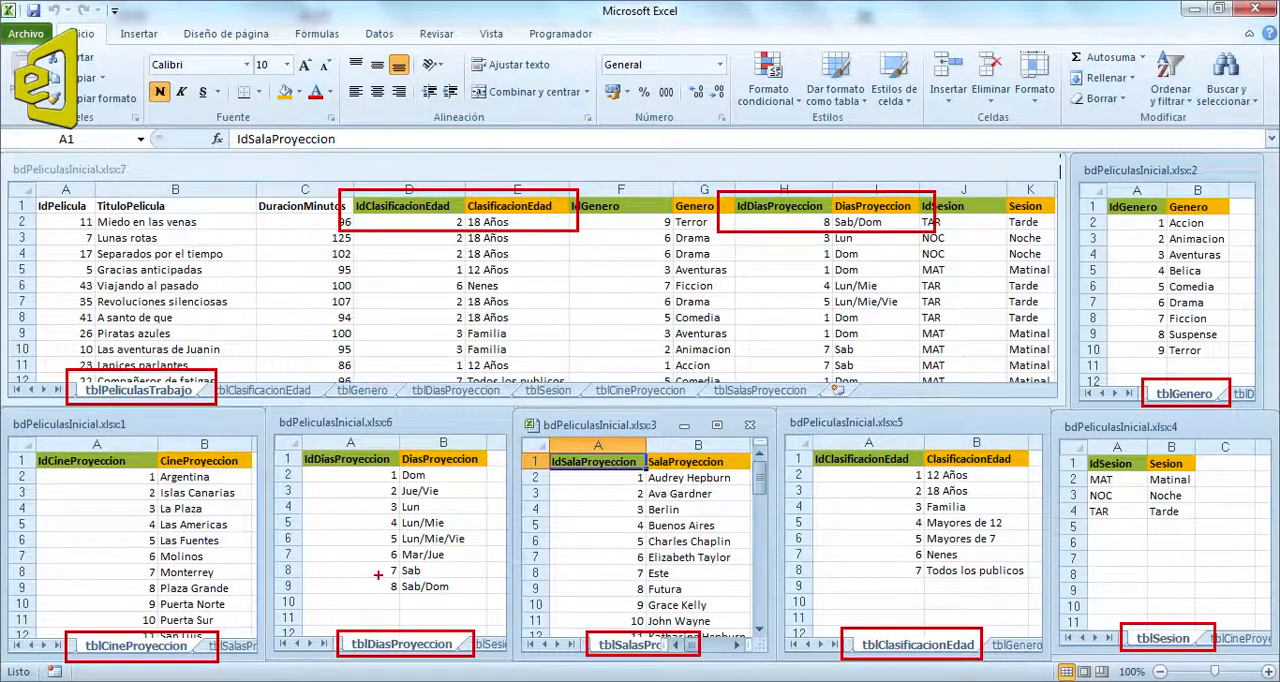
pyautogui.moveTo(370, 574)
pyautogui.mouseDown()
pyautogui.moveTo(484, 600)
pyautogui.moveTo(812, 226)
pyautogui.mouseUp()
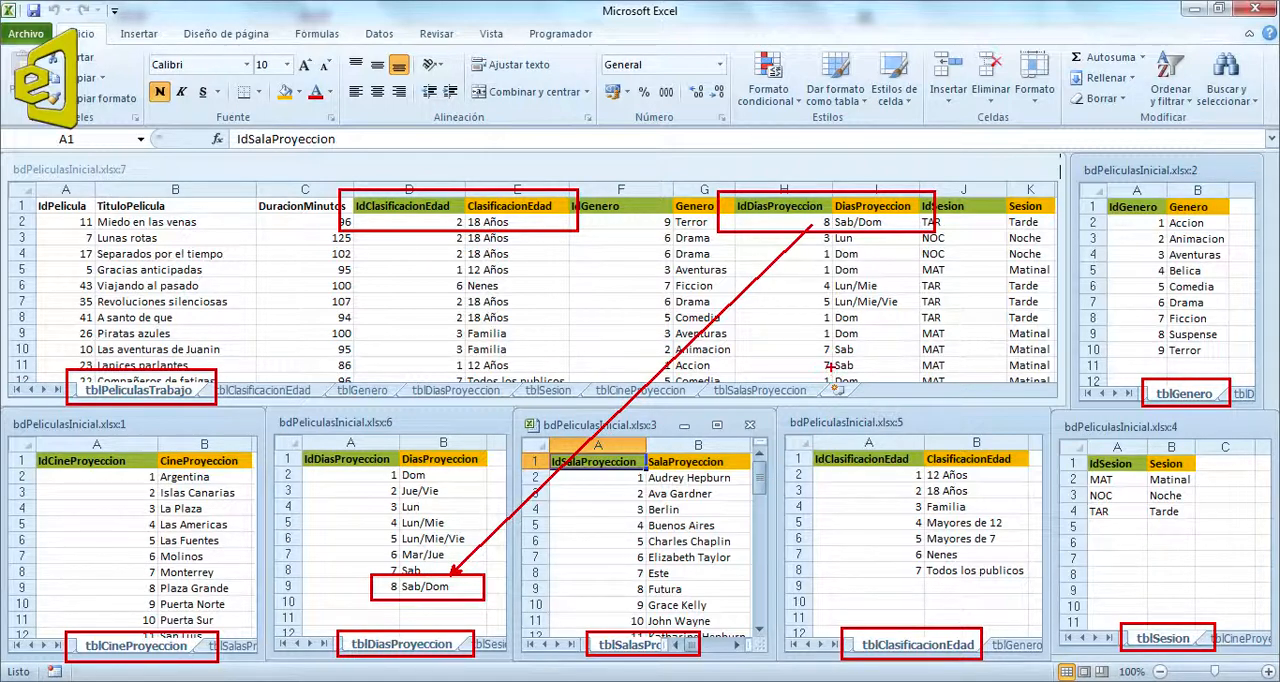
pyautogui.press('Escape')
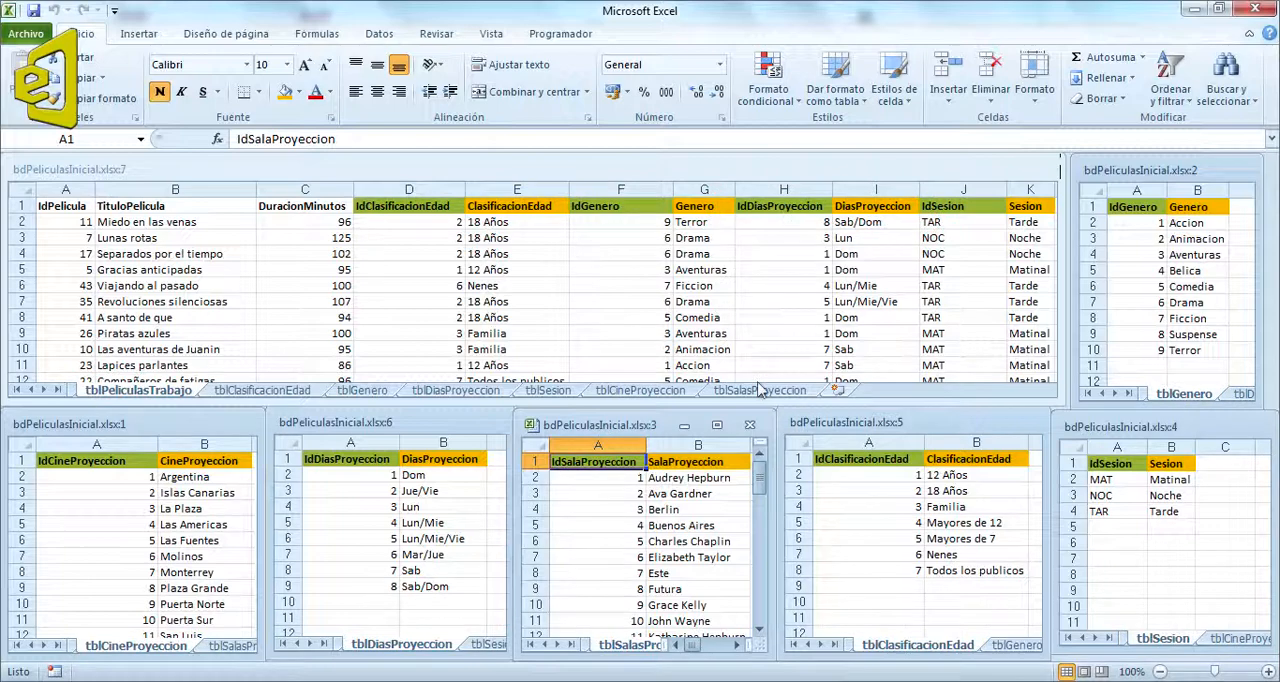
# Step: Review all columns of the tblPeliculasTrabajo sheet through to the 3d column, including the sheet preceding it in the workbook
pyautogui.click(718, 317)
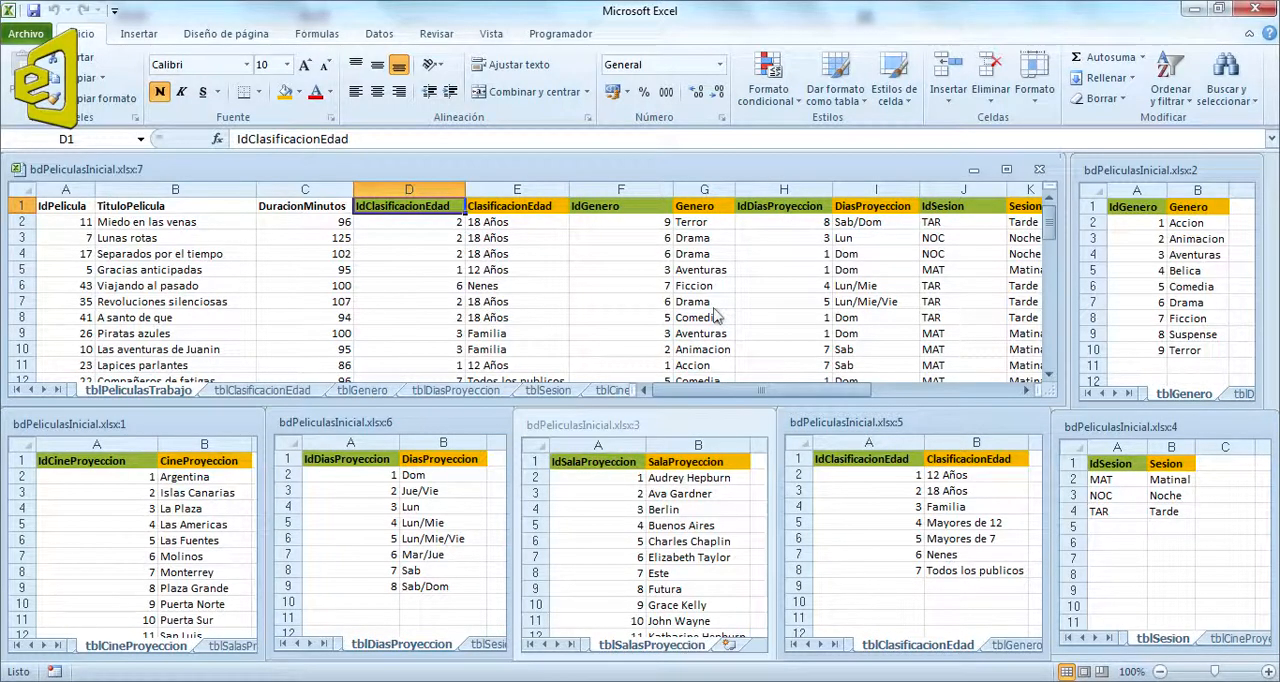
pyautogui.click(1029, 391)
pyautogui.click(1029, 391)
pyautogui.click(1029, 391)
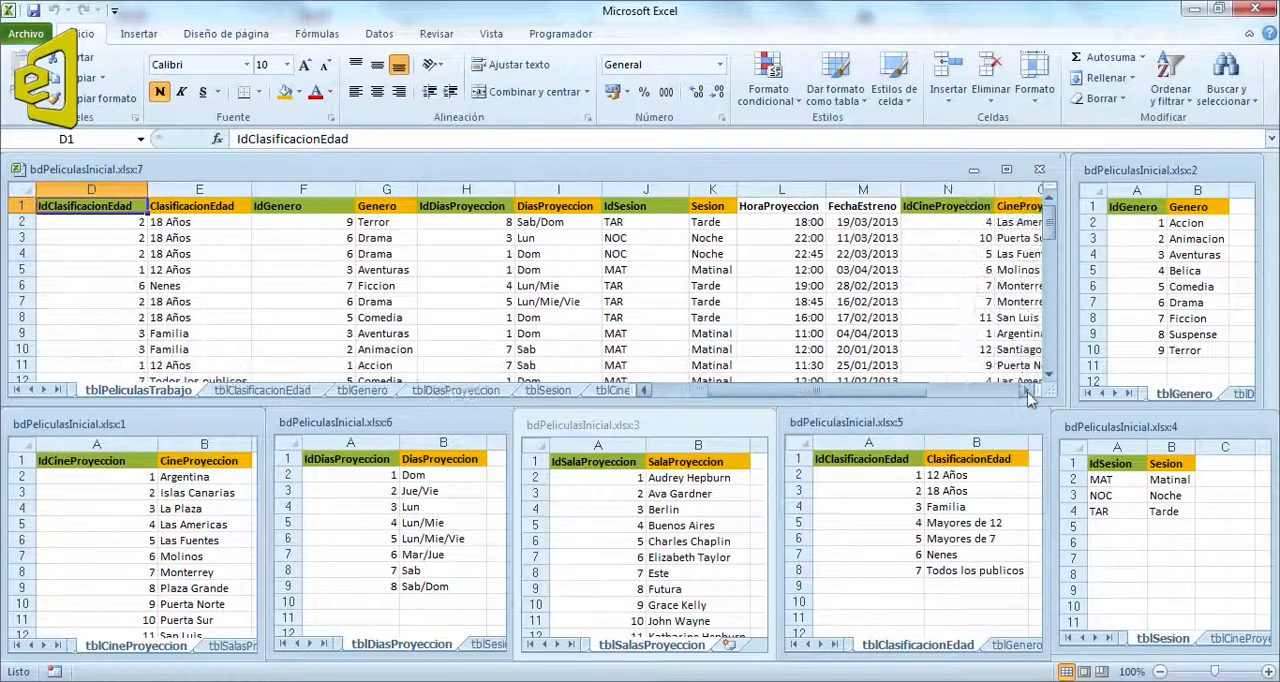
pyautogui.click(1029, 391)
pyautogui.click(1029, 391)
pyautogui.click(1029, 391)
pyautogui.click(1029, 391)
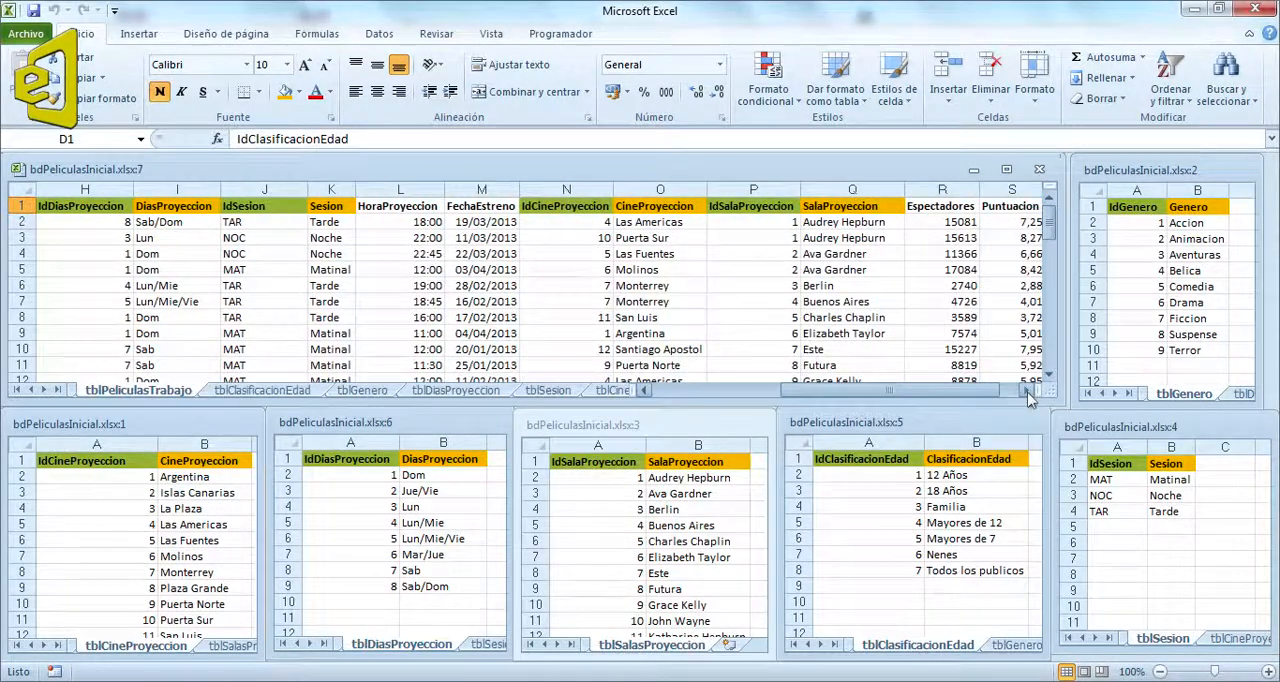
pyautogui.click(1029, 391)
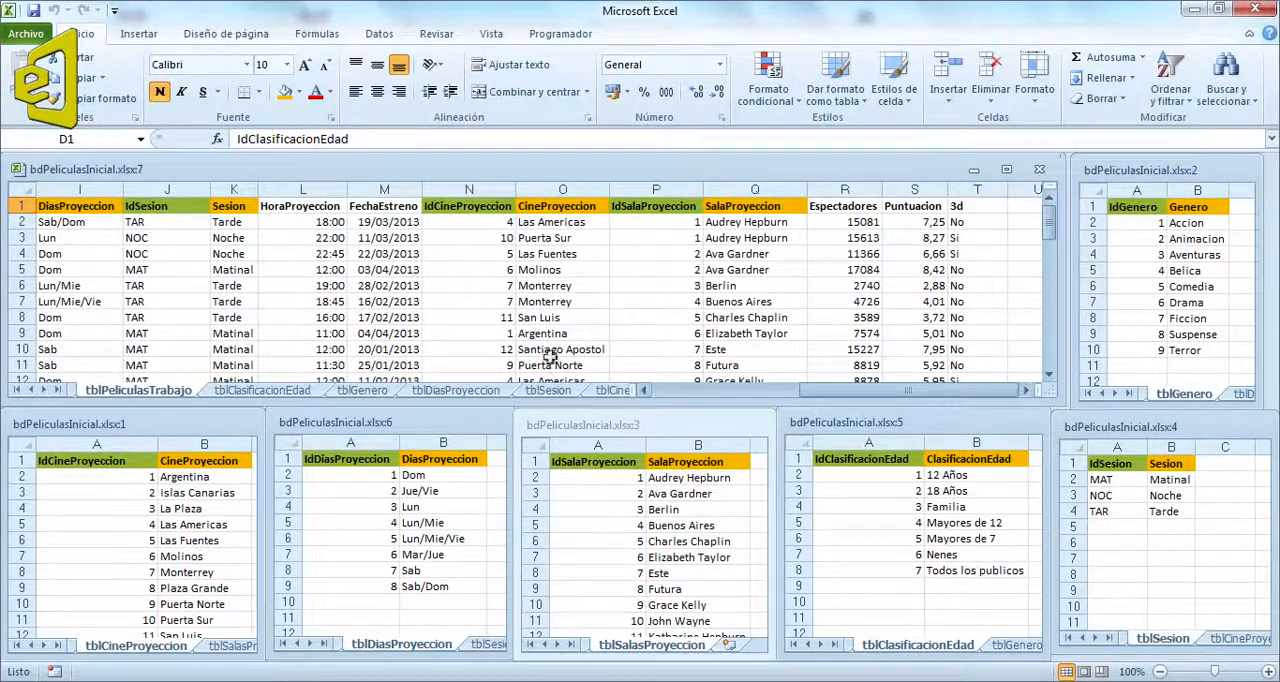
pyautogui.click(31, 391)
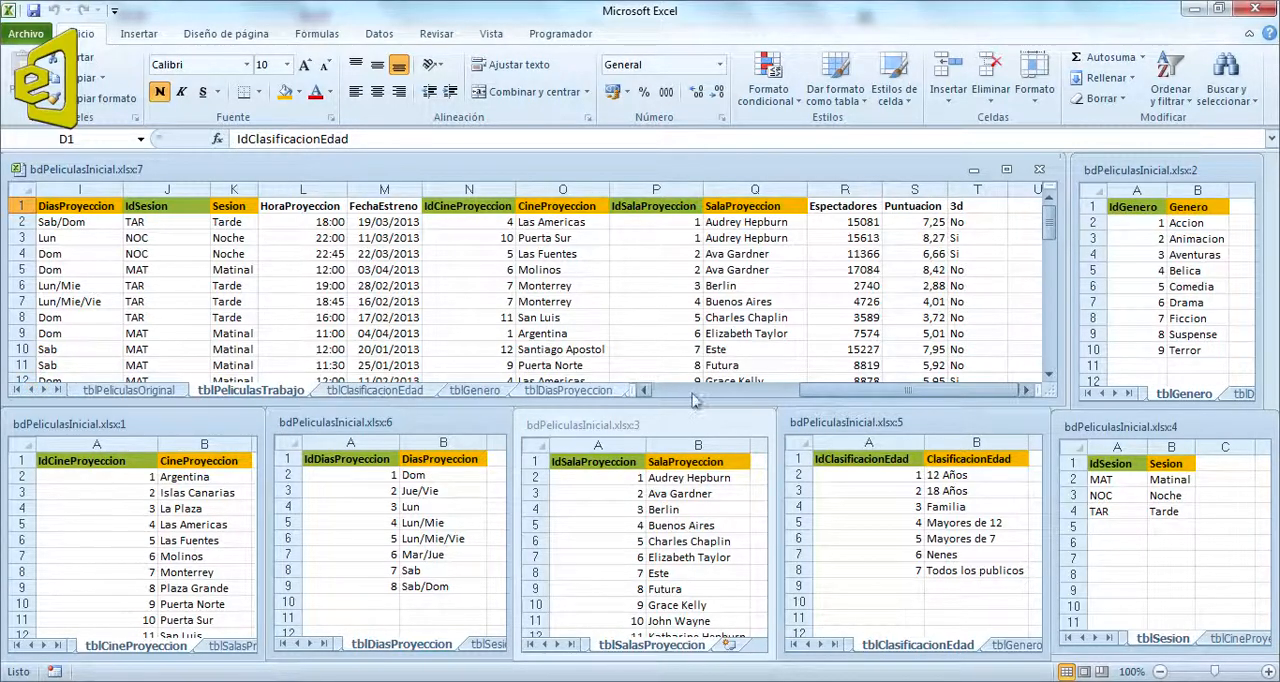
pyautogui.click(646, 391)
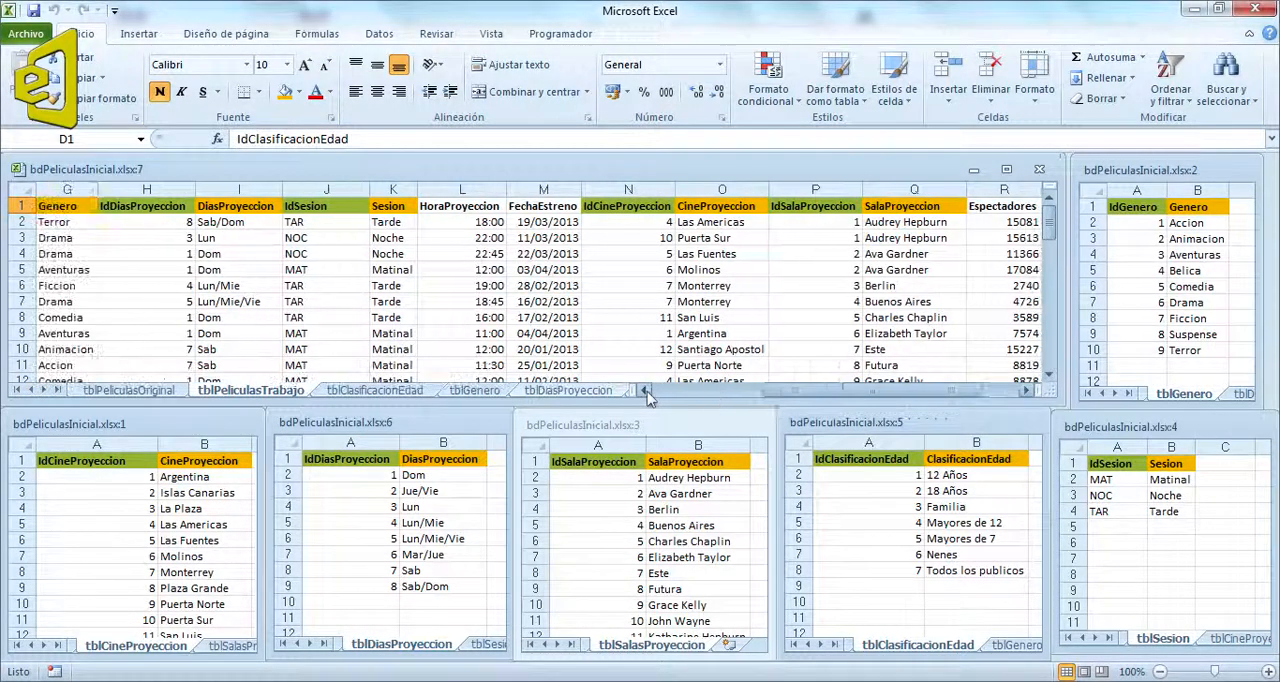
pyautogui.click(646, 391)
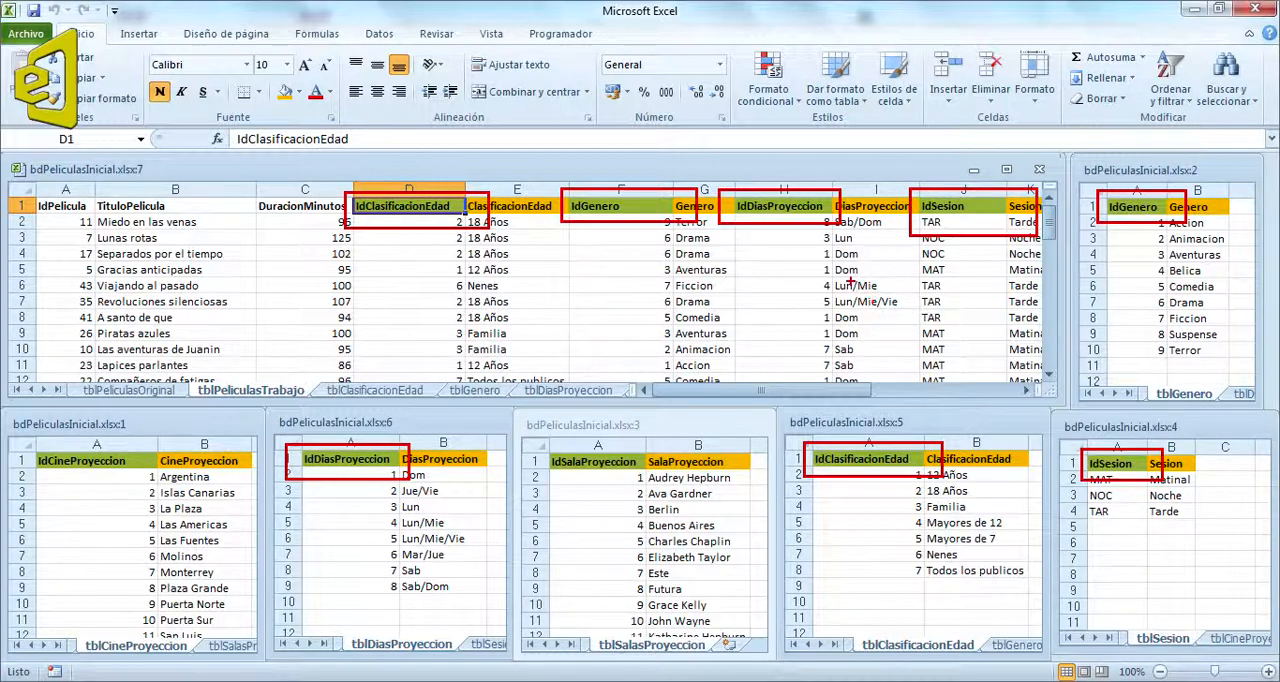
pyautogui.click(455, 317)
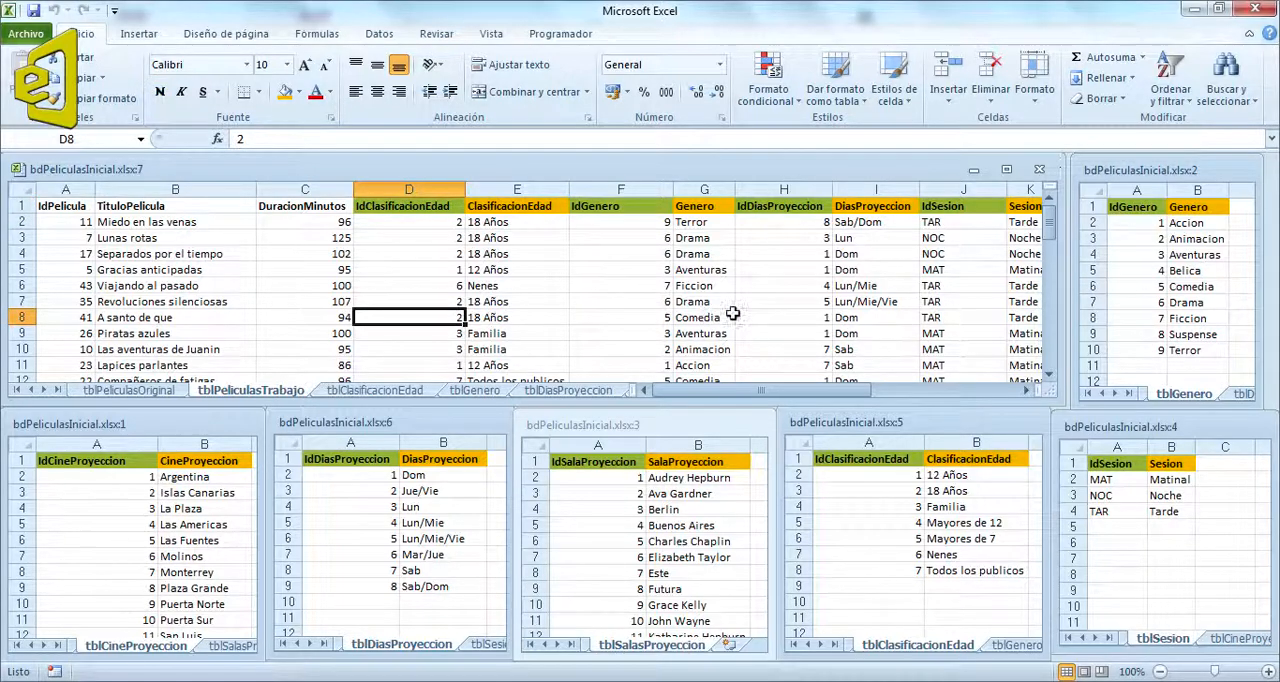
# Step: Maximize the tblSesion window and compute the text lengths of the Sesion column by entering =LARGO(B2) in C2 and filling down to C4
pyautogui.click(1157, 427)
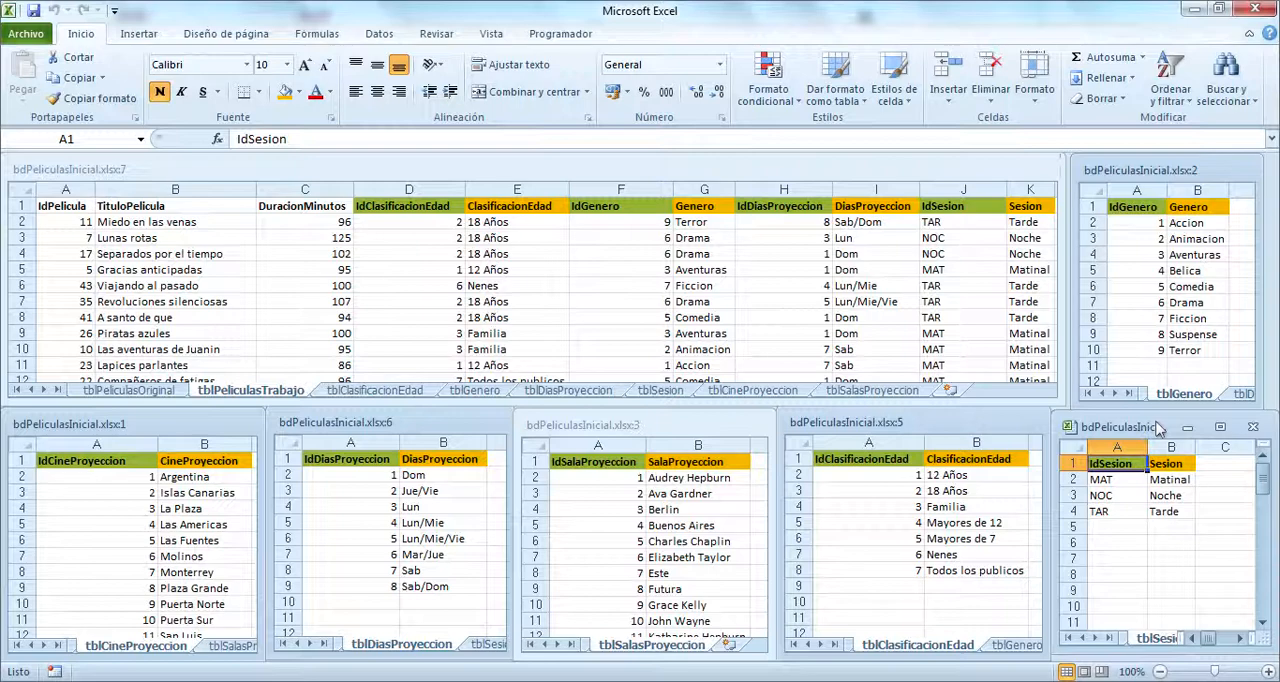
pyautogui.click(1220, 427)
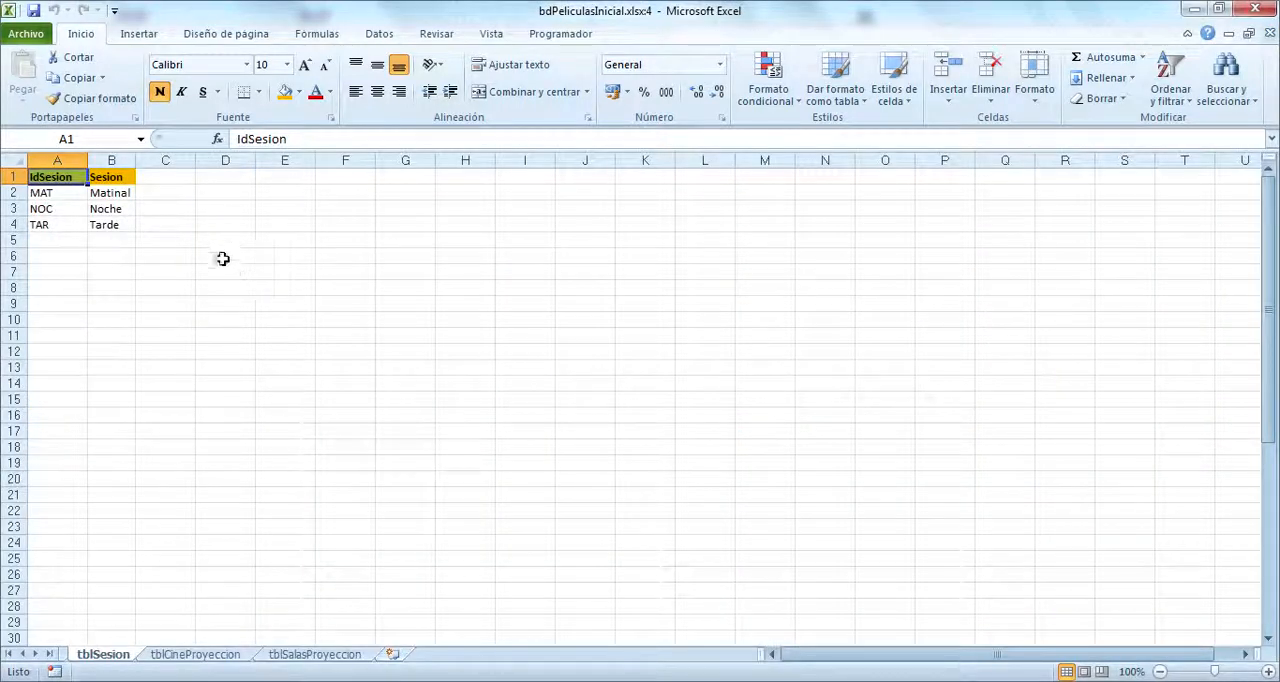
pyautogui.click(180, 192)
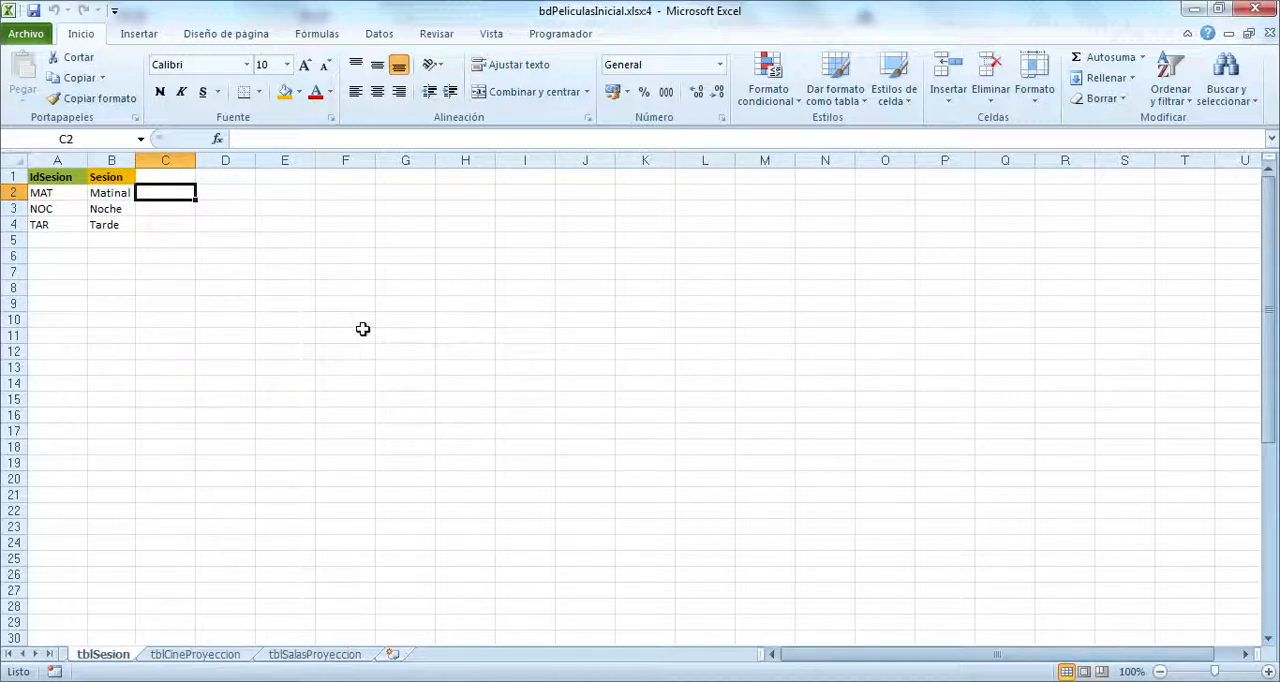
pyautogui.write('=larg')
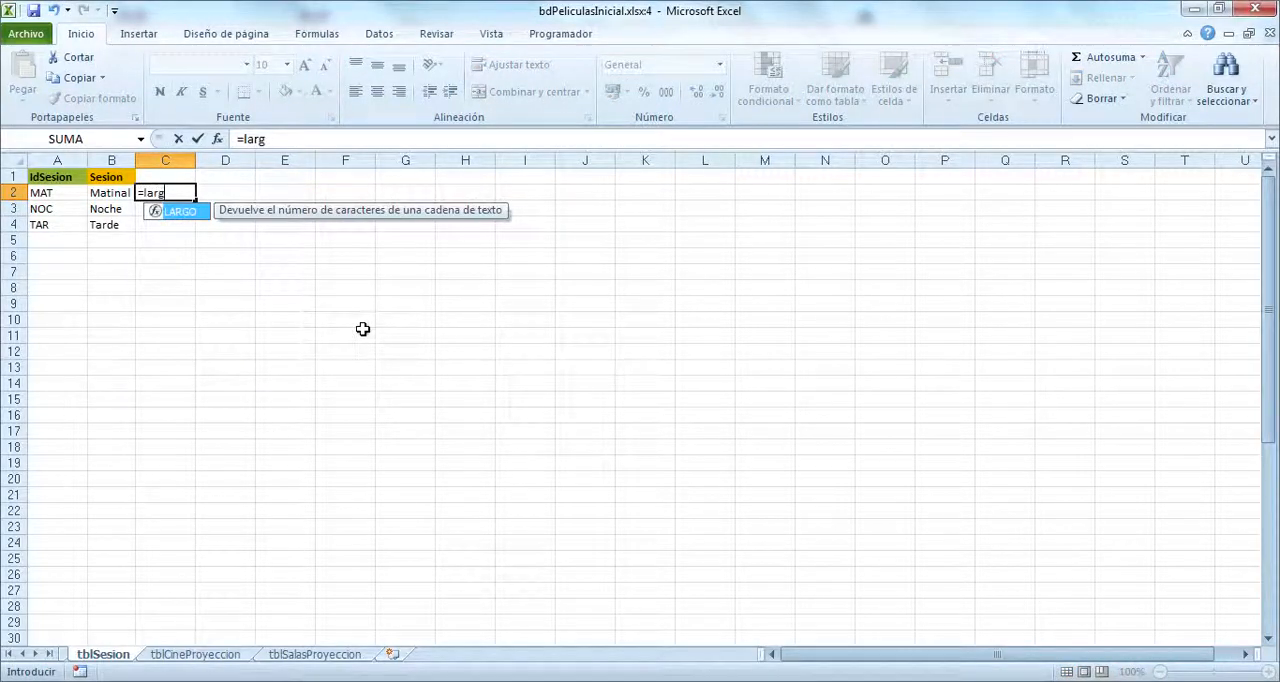
pyautogui.write('o(')
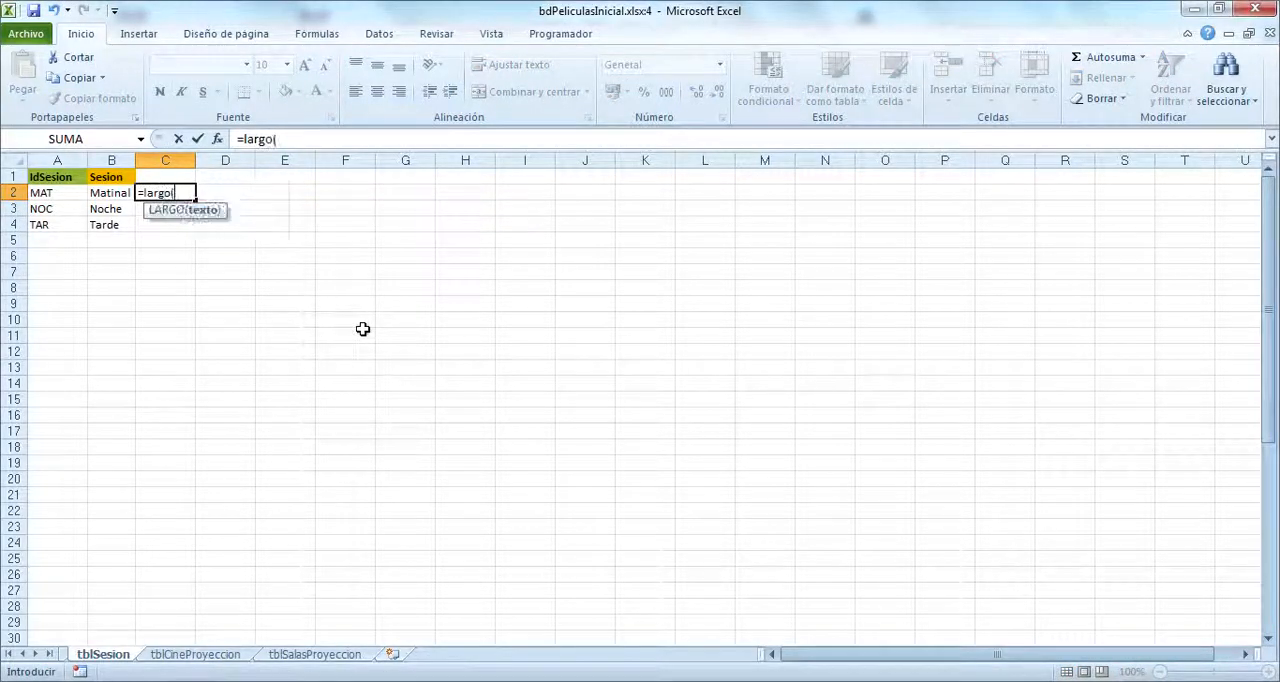
pyautogui.click(110, 193)
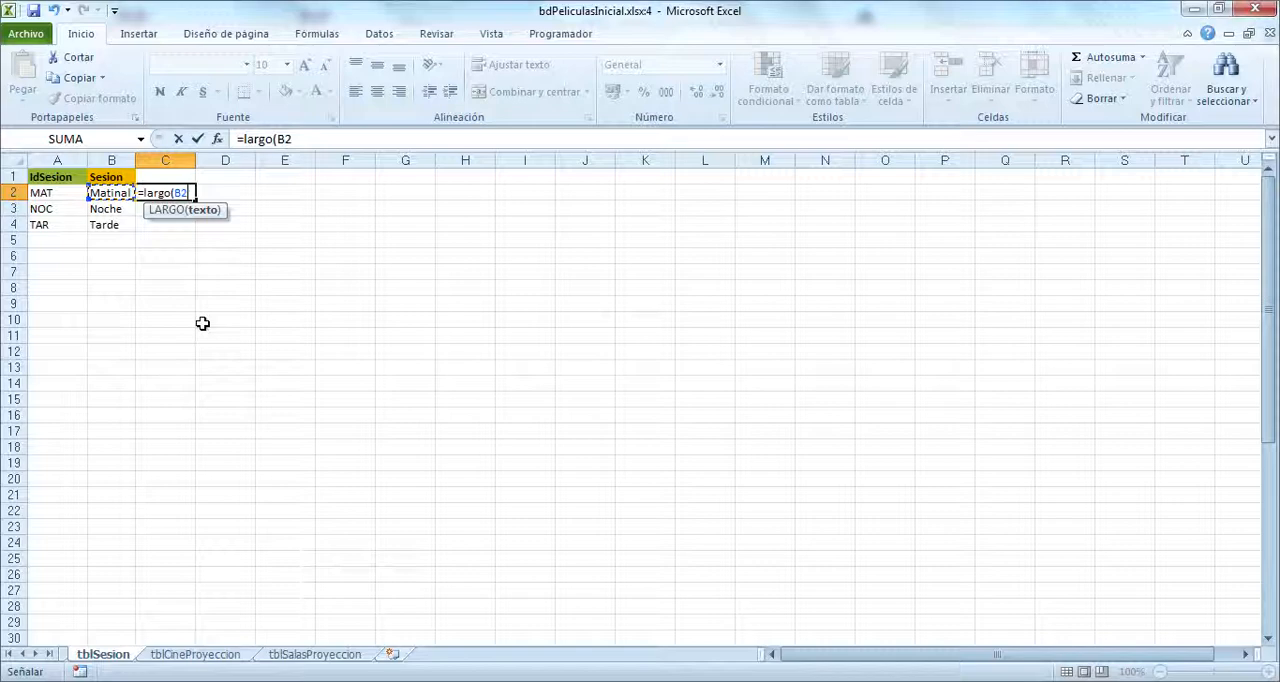
pyautogui.write(')')
pyautogui.press('Return')
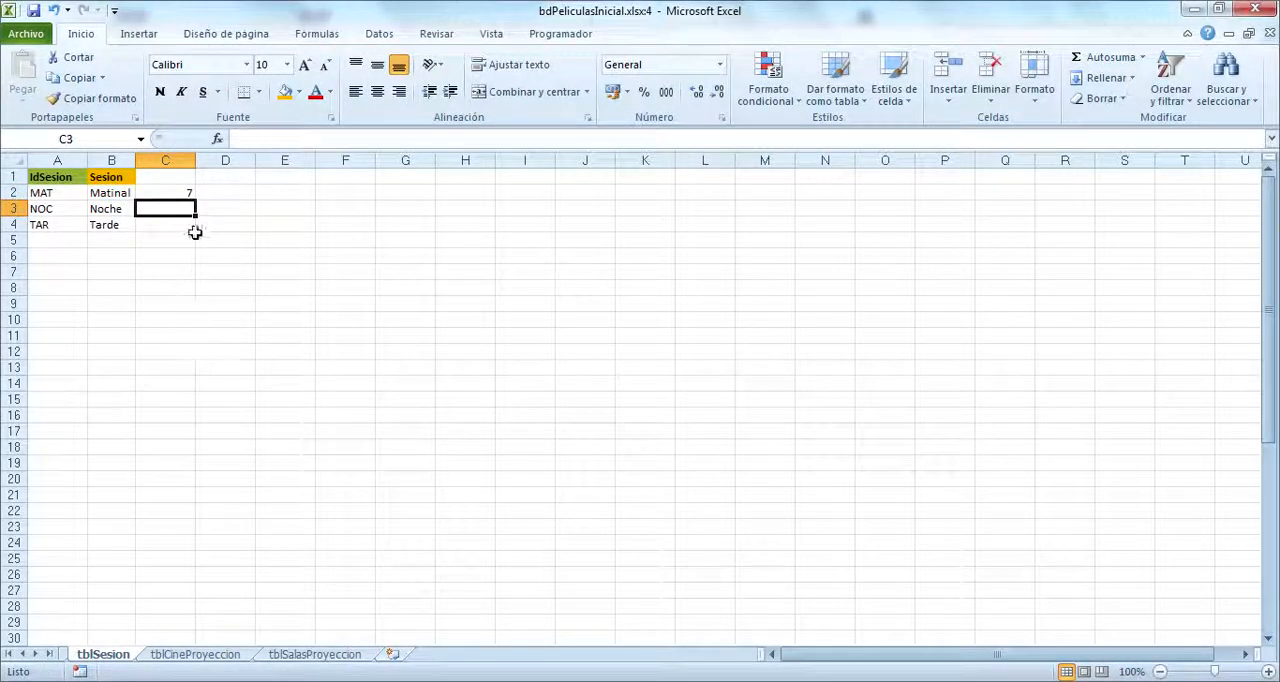
pyautogui.click(180, 192)
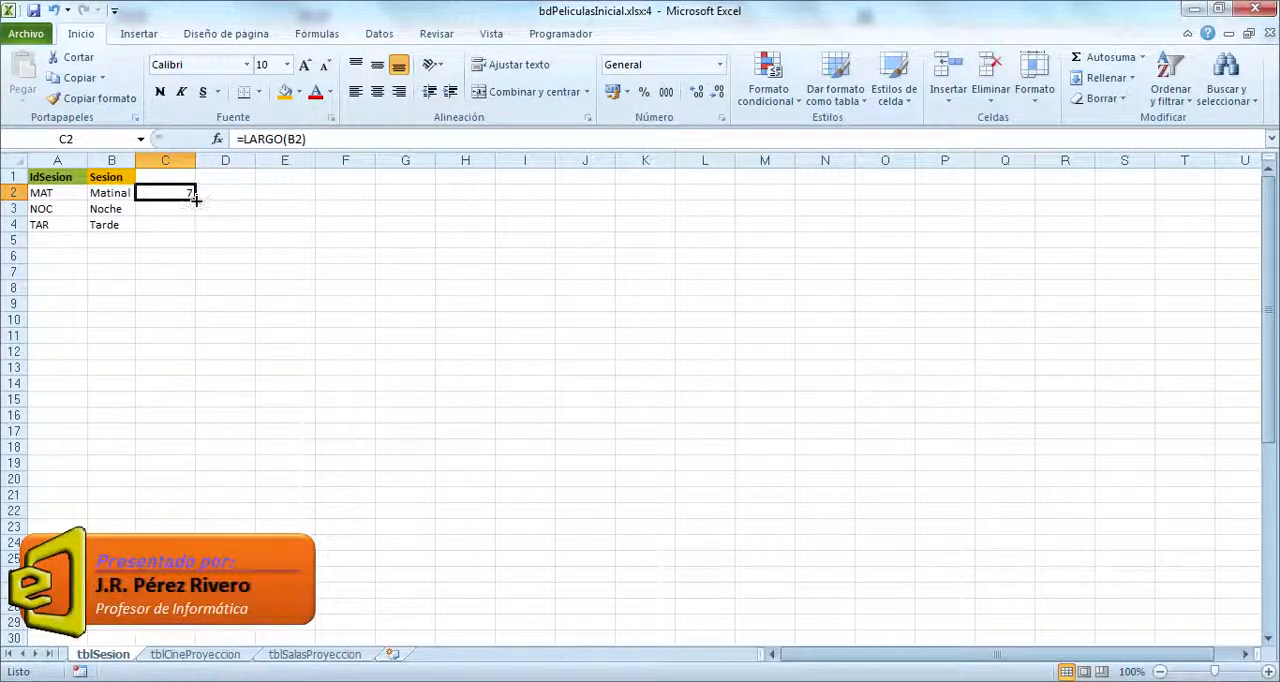
pyautogui.moveTo(196, 200); pyautogui.dragTo(196, 228)
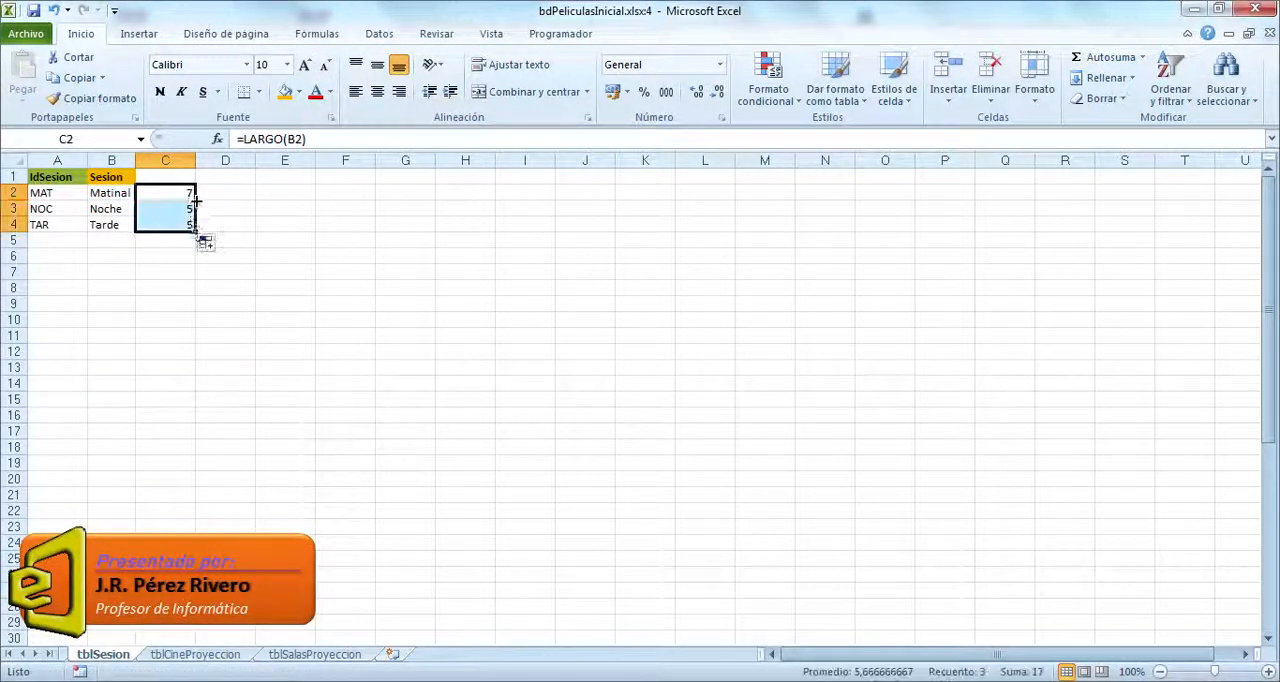
# Step: Enter a MAX formula in C6 covering the text lengths in C2:C4
pyautogui.click(165, 256)
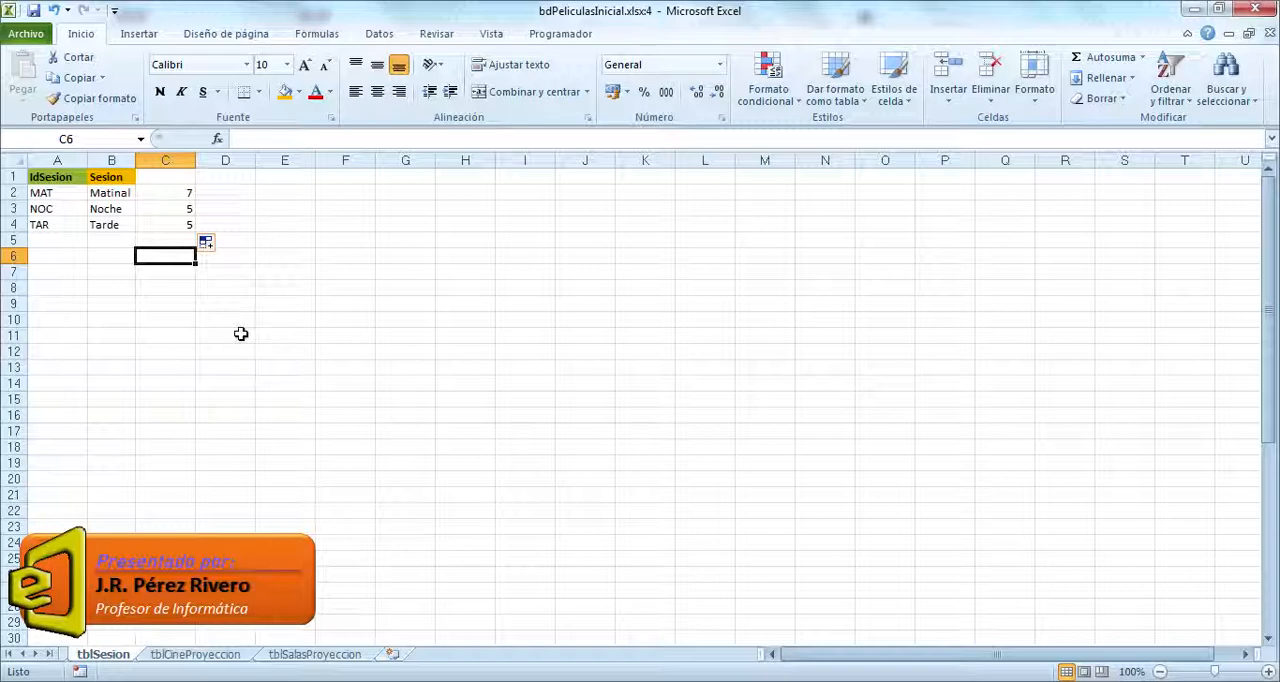
pyautogui.write('=ma')
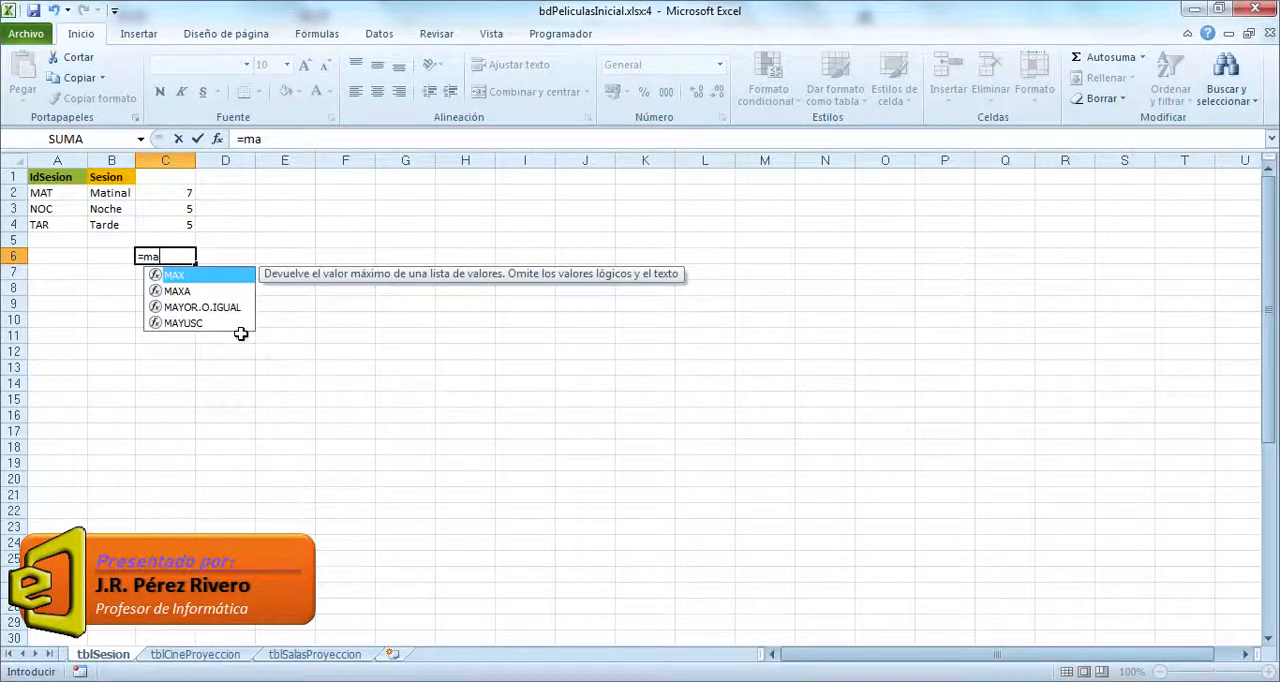
pyautogui.write('x(')
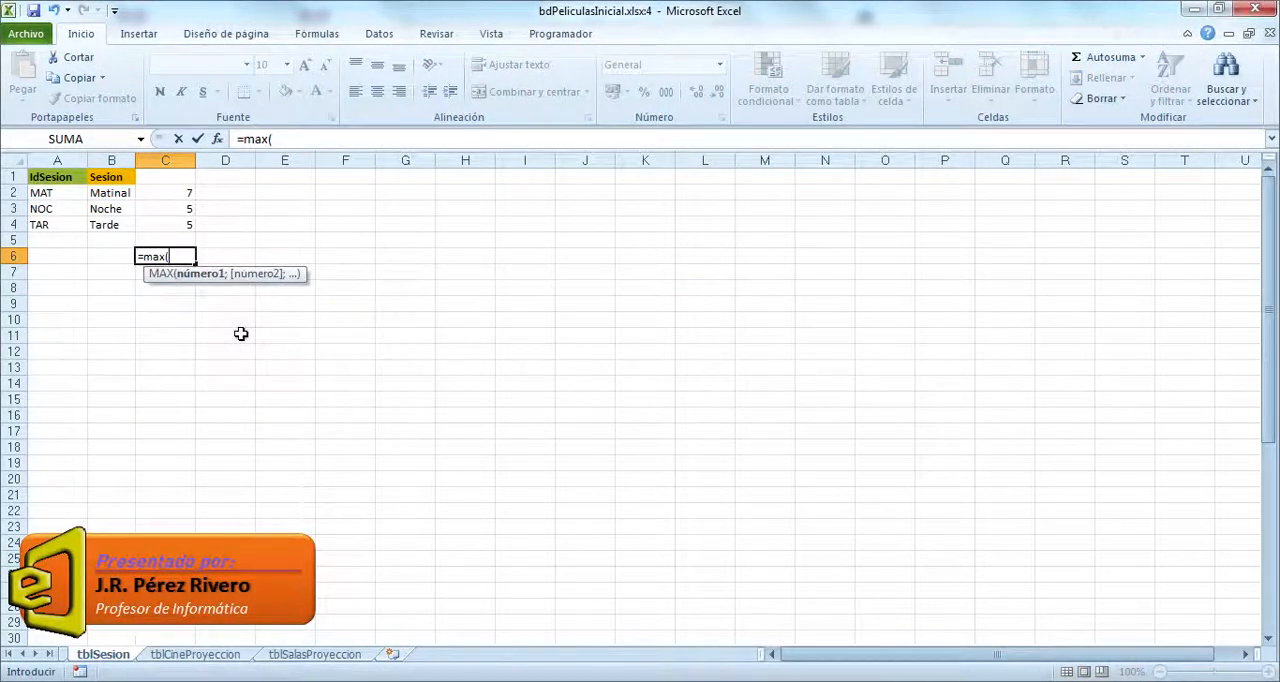
pyautogui.moveTo(177, 222); pyautogui.dragTo(176, 192)
pyautogui.press('Return')
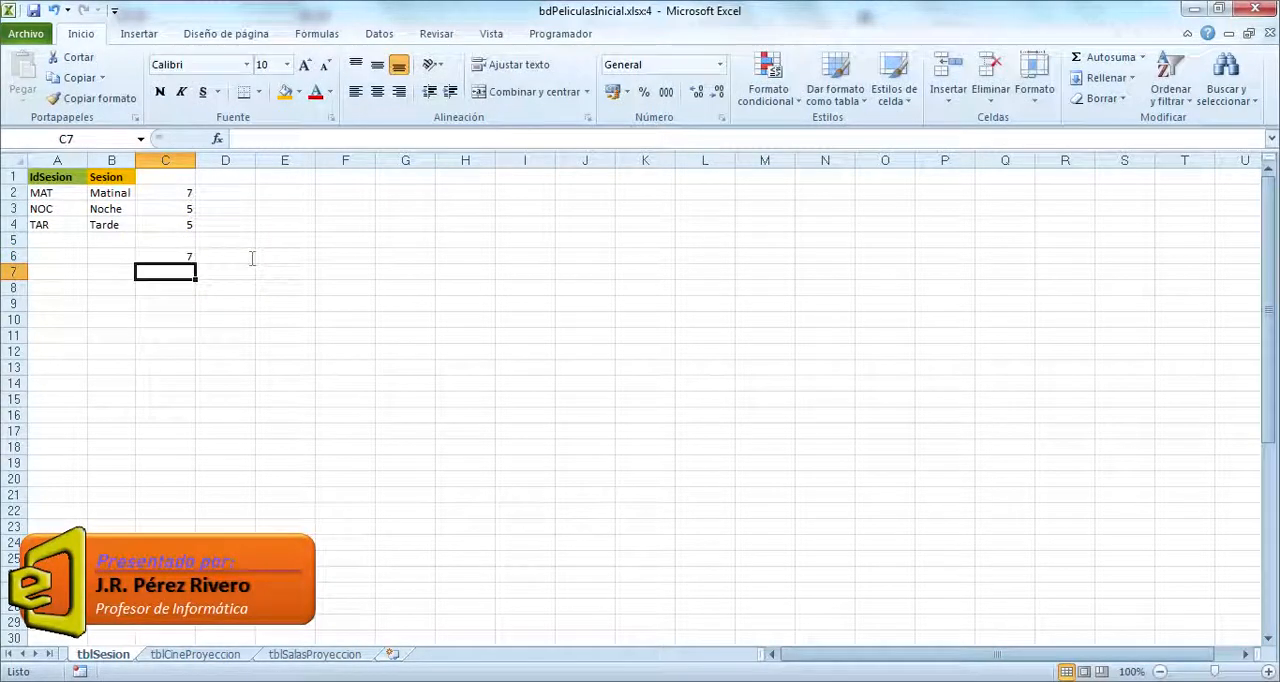
# Step: Restore the tblSesion window to the tiled layout and review its IdSesion codes beside the computed lengths
pyautogui.click(1248, 33)
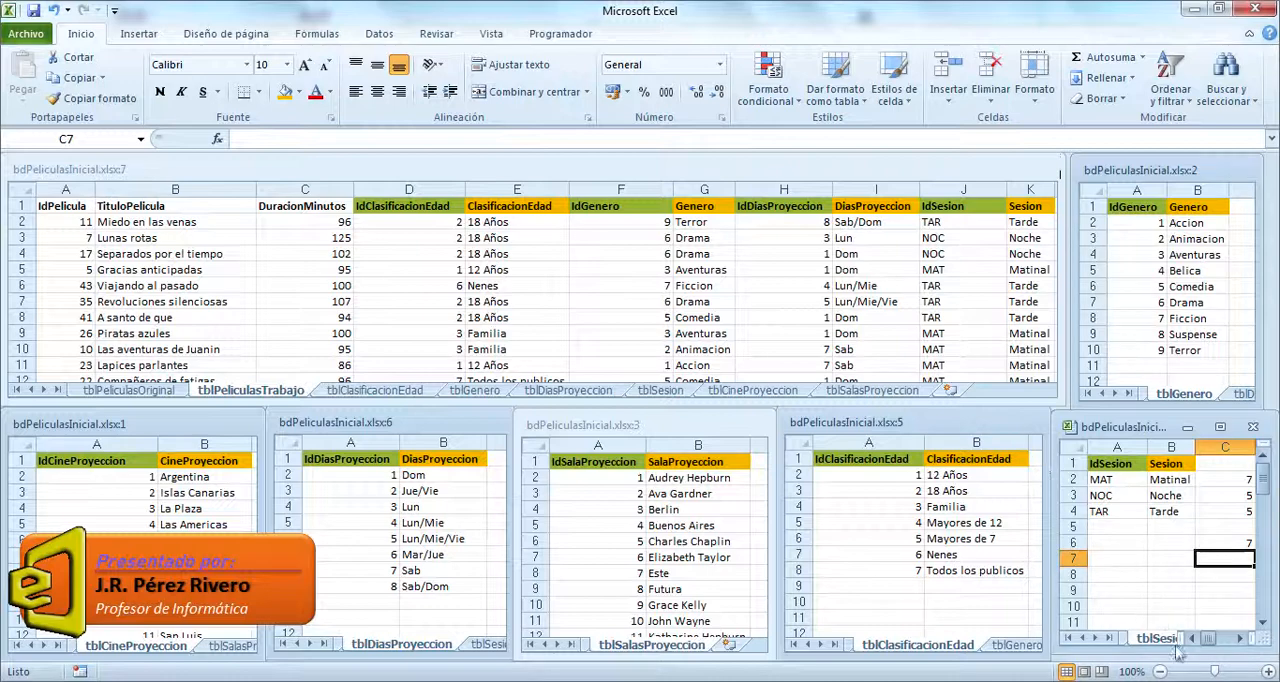
pyautogui.click(1238, 639)
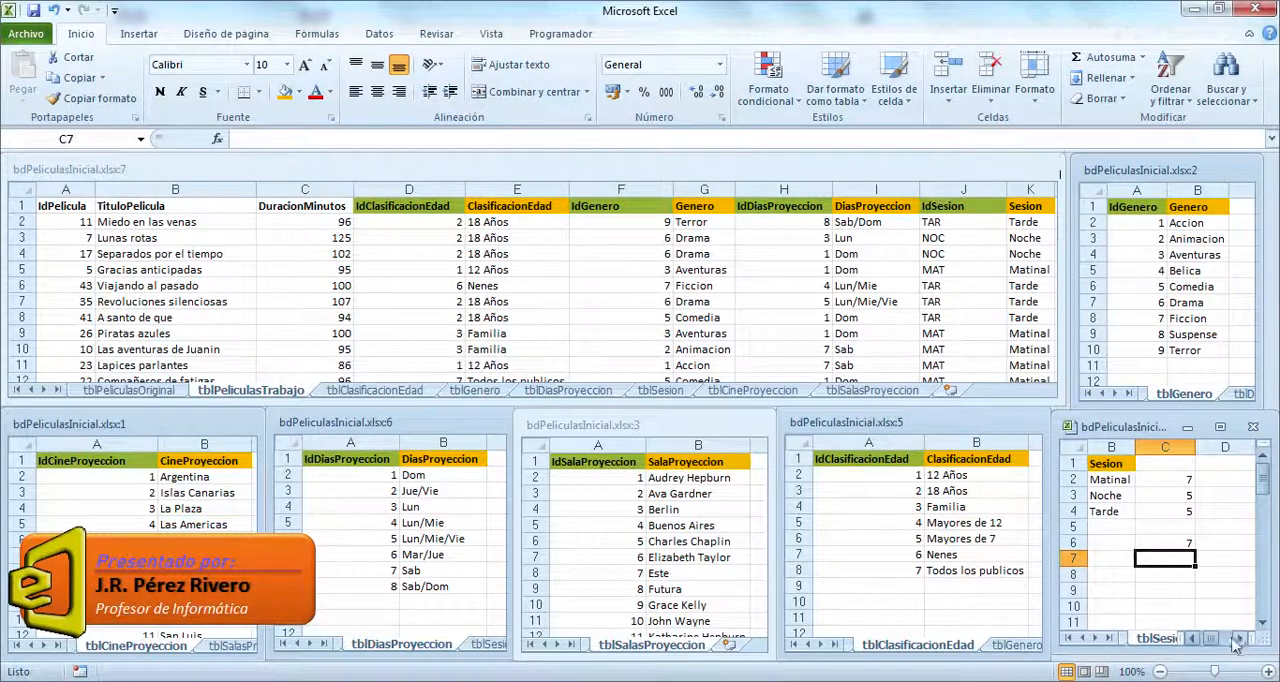
pyautogui.click(1192, 639)
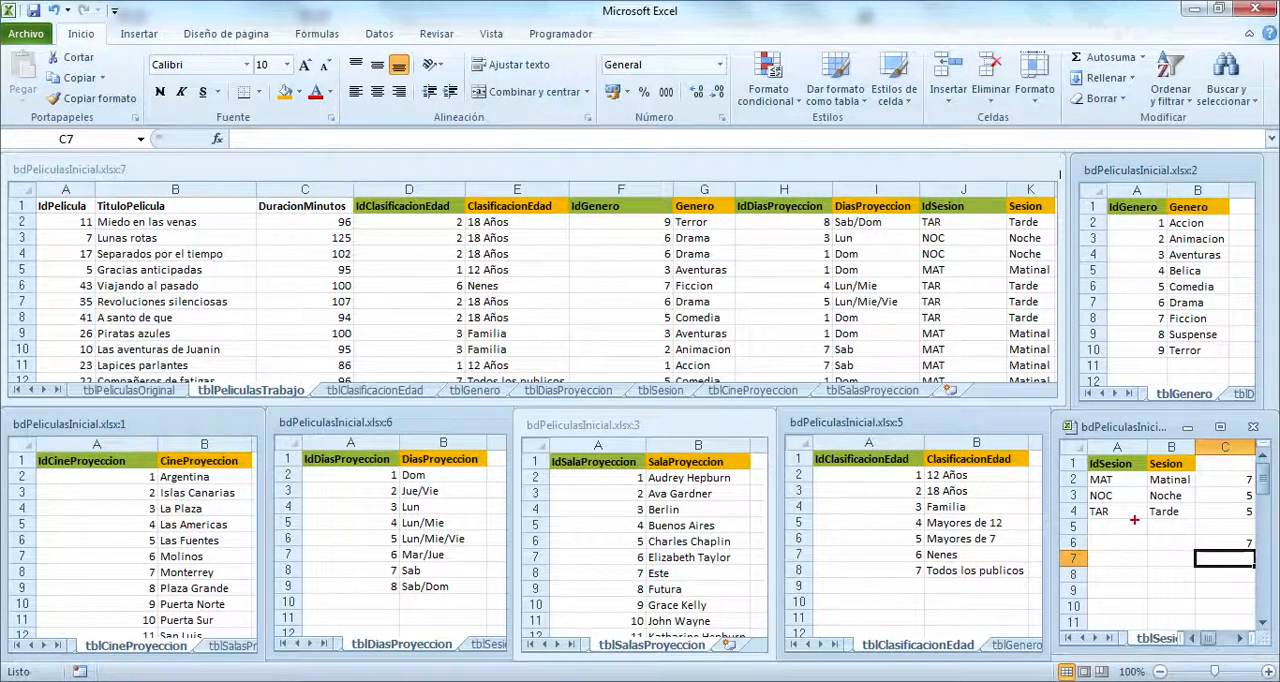
pyautogui.moveTo(1081, 471); pyautogui.dragTo(1133, 525)
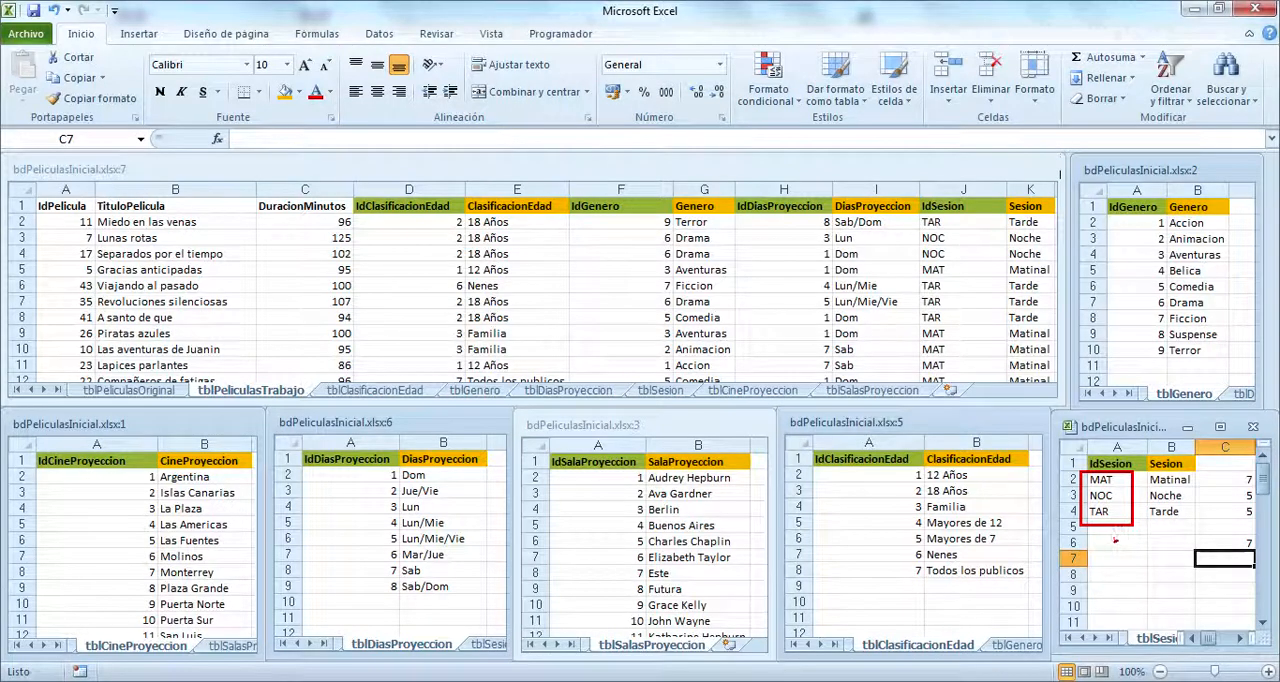
pyautogui.moveTo(1137, 549); pyautogui.dragTo(1148, 571)
pyautogui.press('Escape')
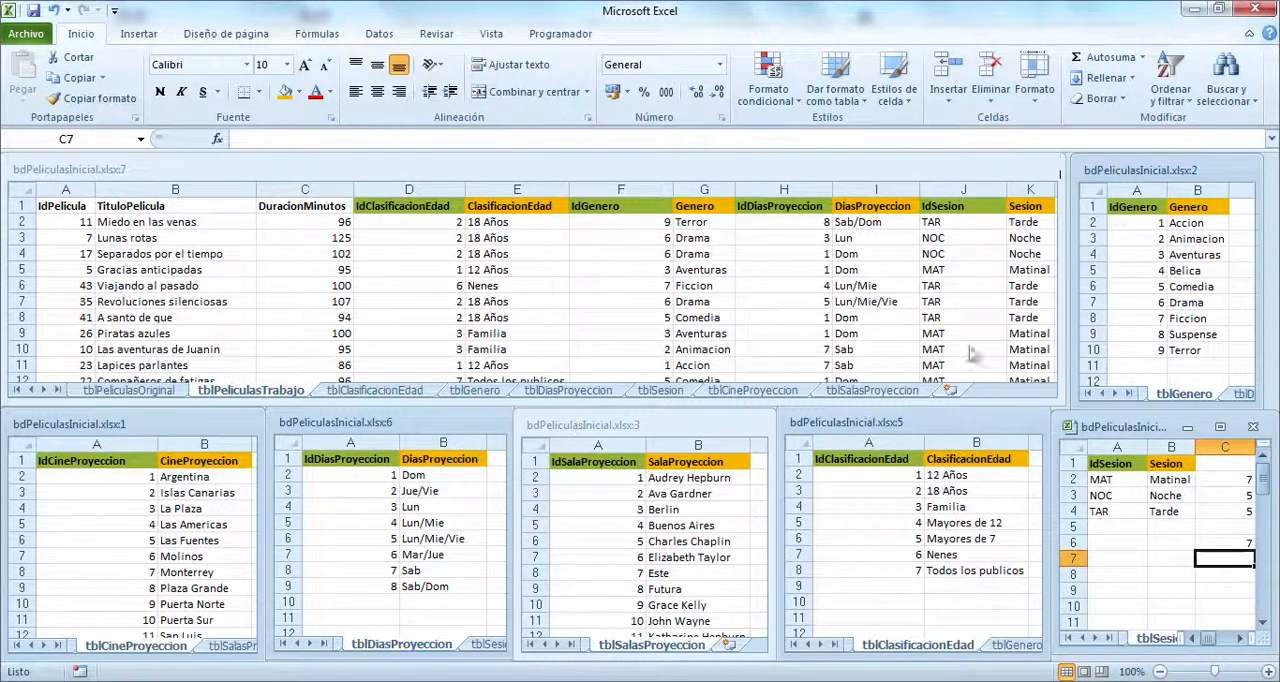
# Step: Maximize the tblGenero window and compute the Genero text lengths with =LARGO(B2) in C2, filled down to C10
pyautogui.click(1168, 170)
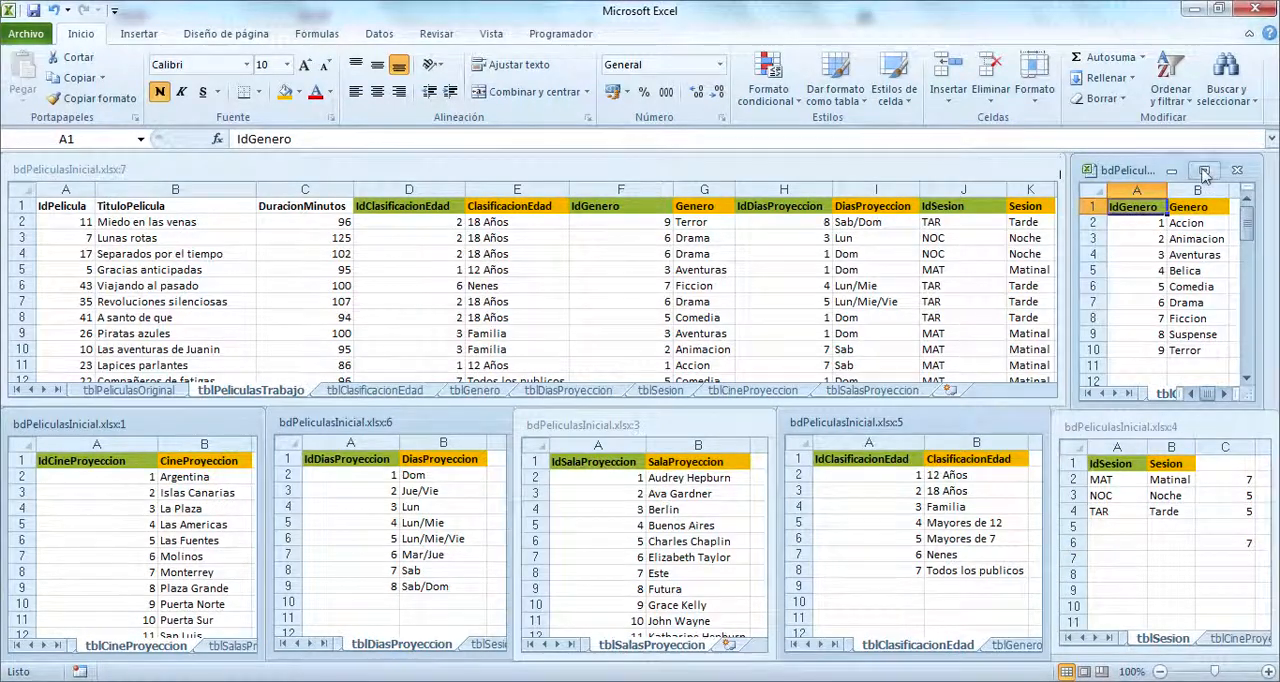
pyautogui.click(1203, 170)
pyautogui.click(192, 196)
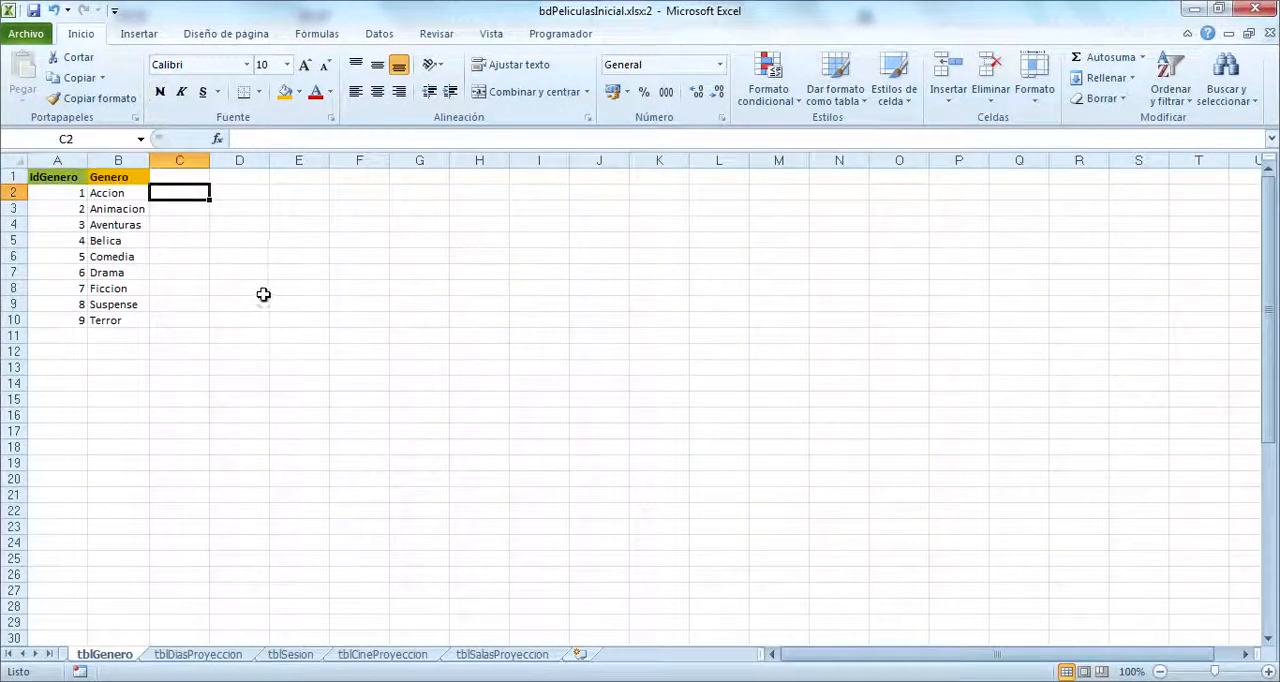
pyautogui.write('=largo(')
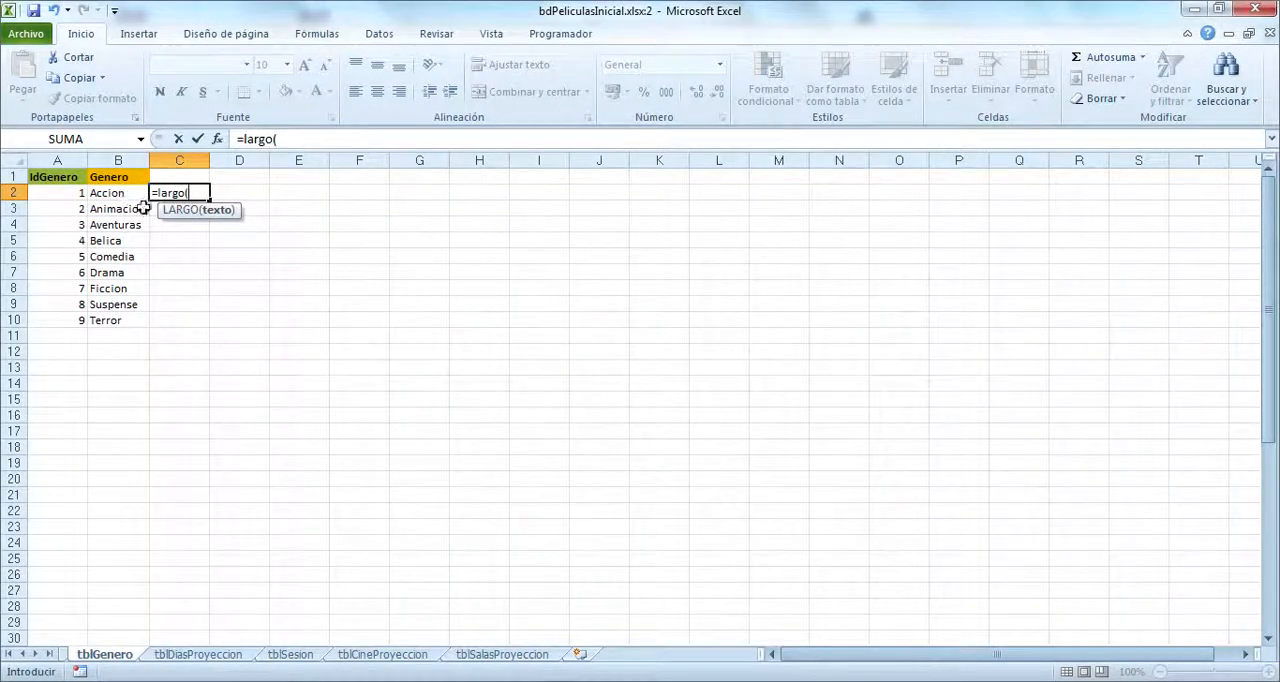
pyautogui.click(112, 193)
pyautogui.press('Return')
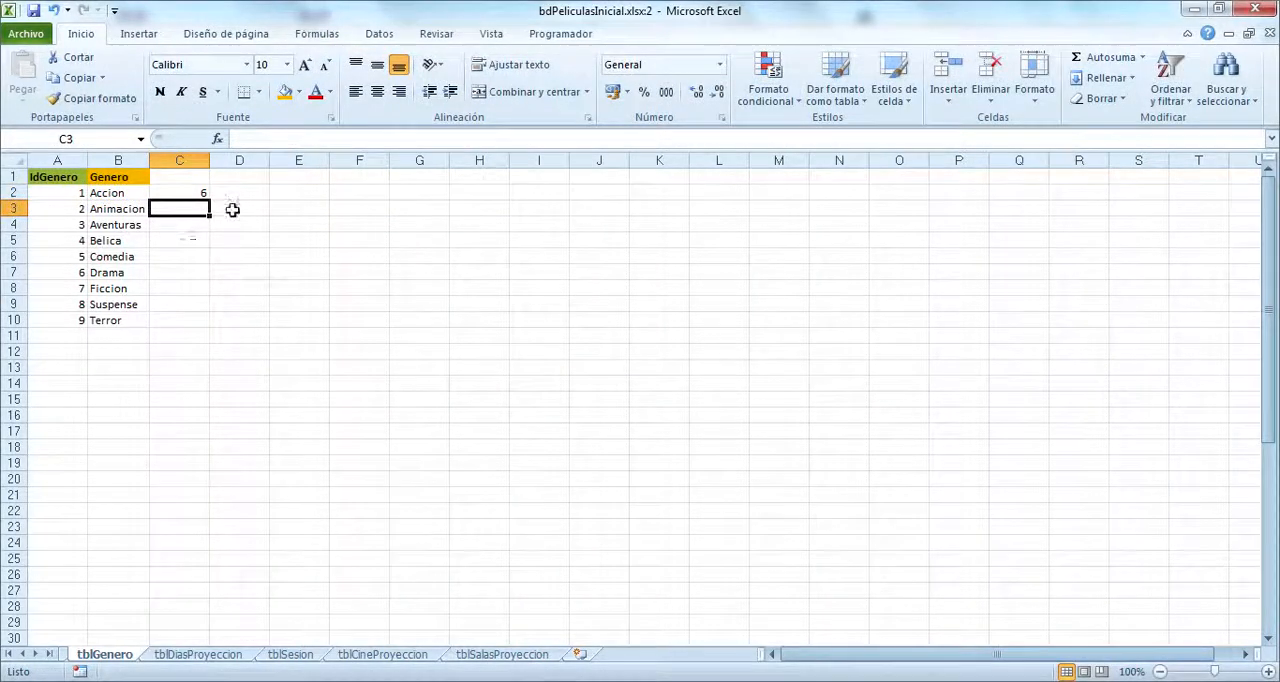
pyautogui.click(198, 194)
pyautogui.doubleClick(211, 201)
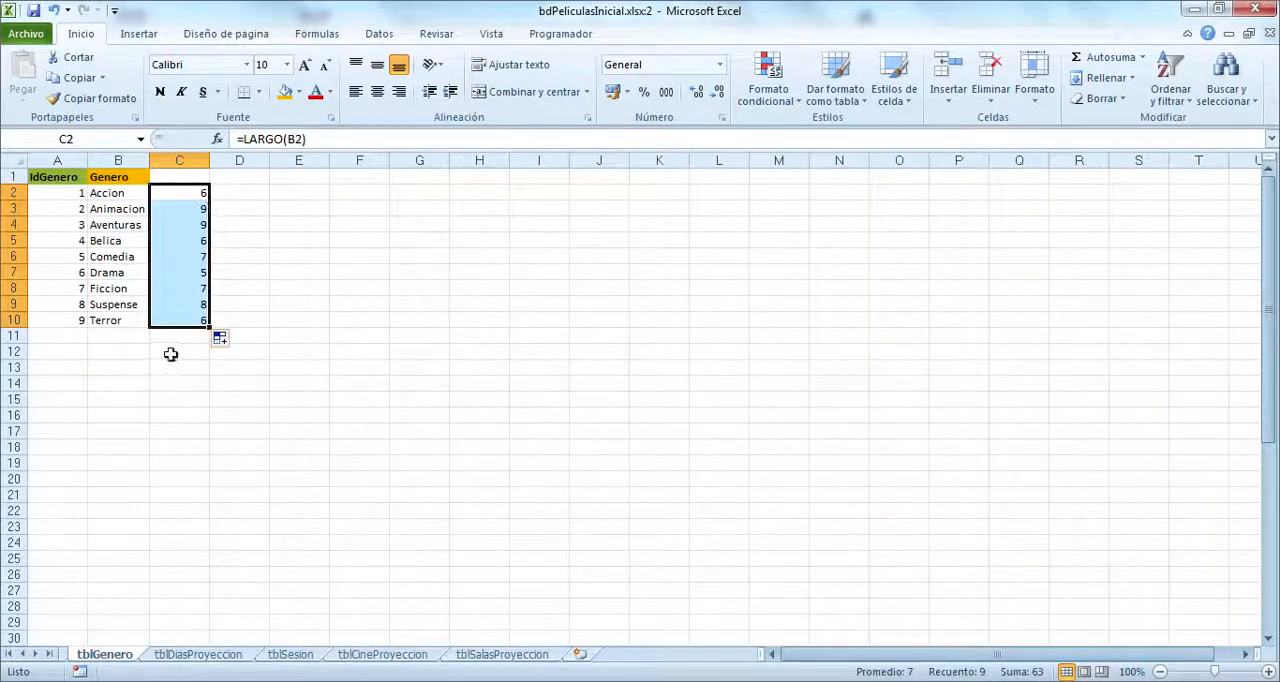
# Step: Enter a MAX formula in C12 of tblGenero covering the text lengths in C2:C10
pyautogui.click(174, 352)
pyautogui.write('=max(')
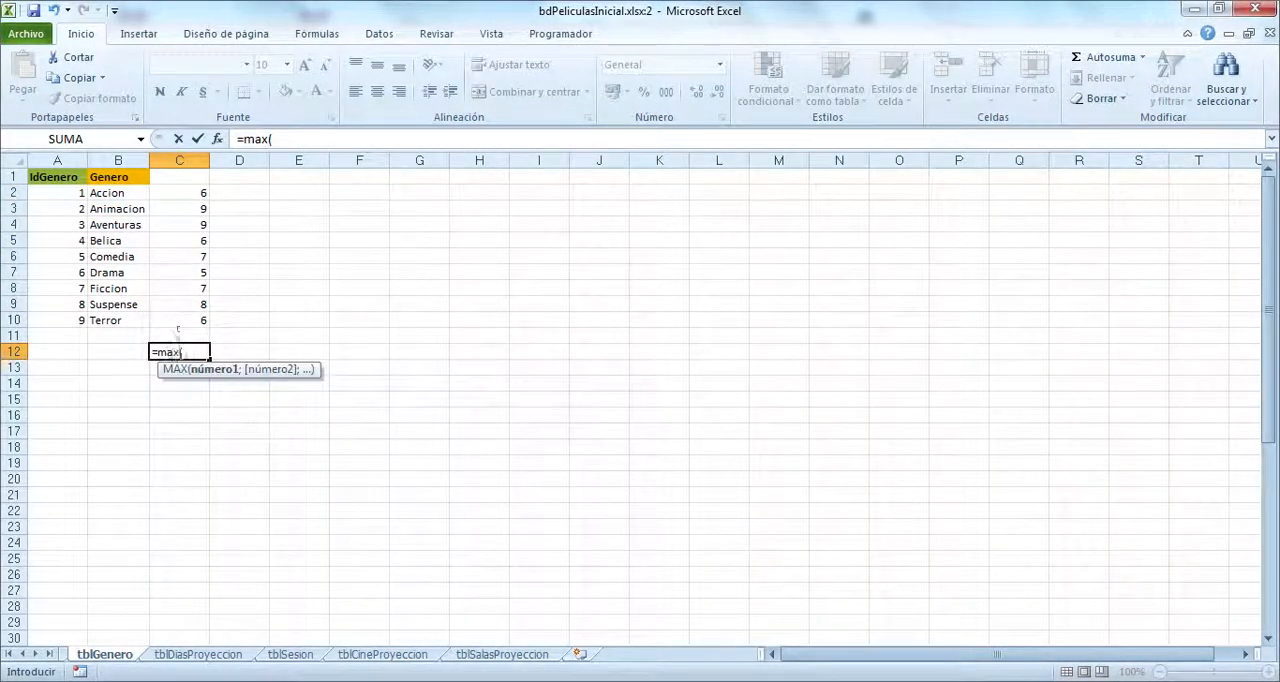
pyautogui.moveTo(178, 322); pyautogui.dragTo(178, 194)
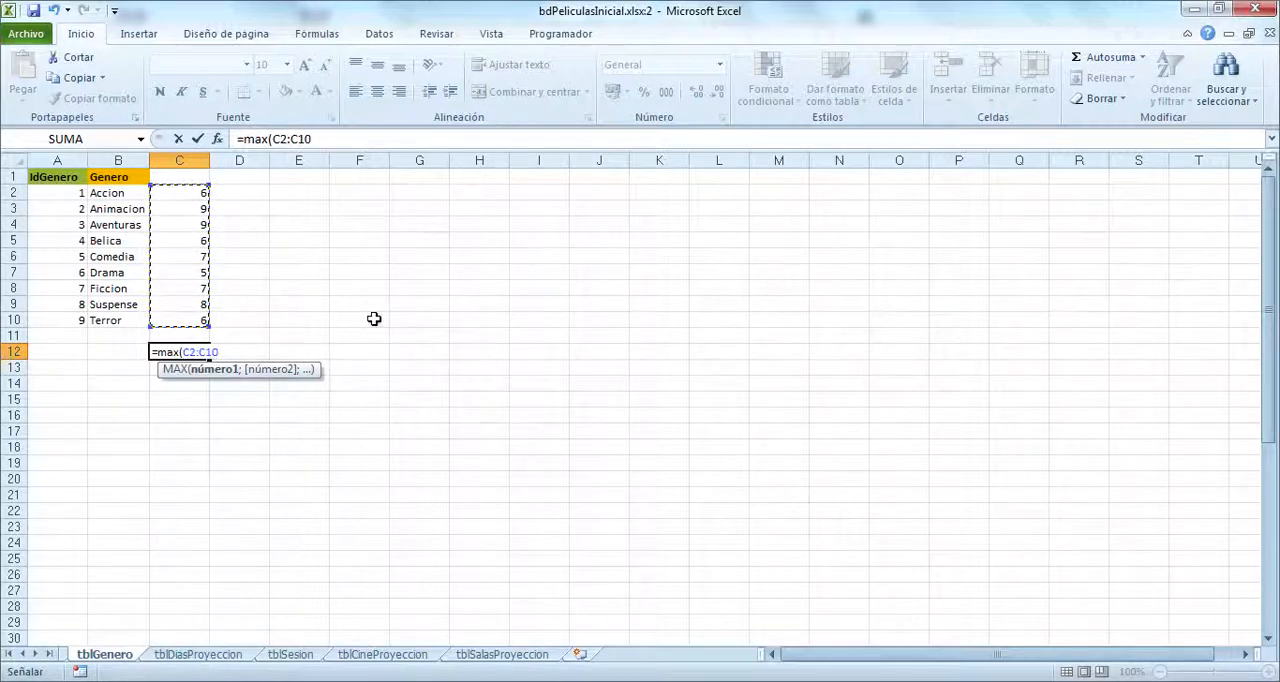
pyautogui.press('Return')
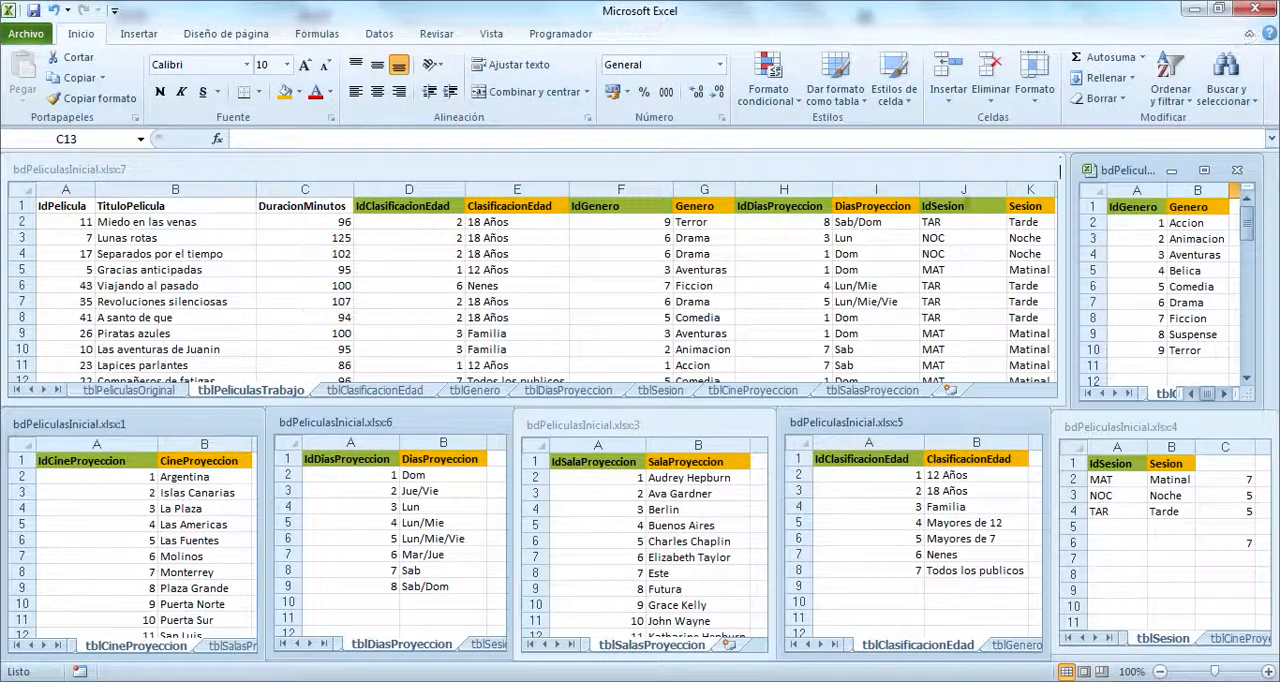
# Step: Return to the tiled windows, maximize tblCineProyeccion and compute the CineProyeccion text lengths with =LARGO(B2) in C2, filled down to C13
pyautogui.click(198, 592)
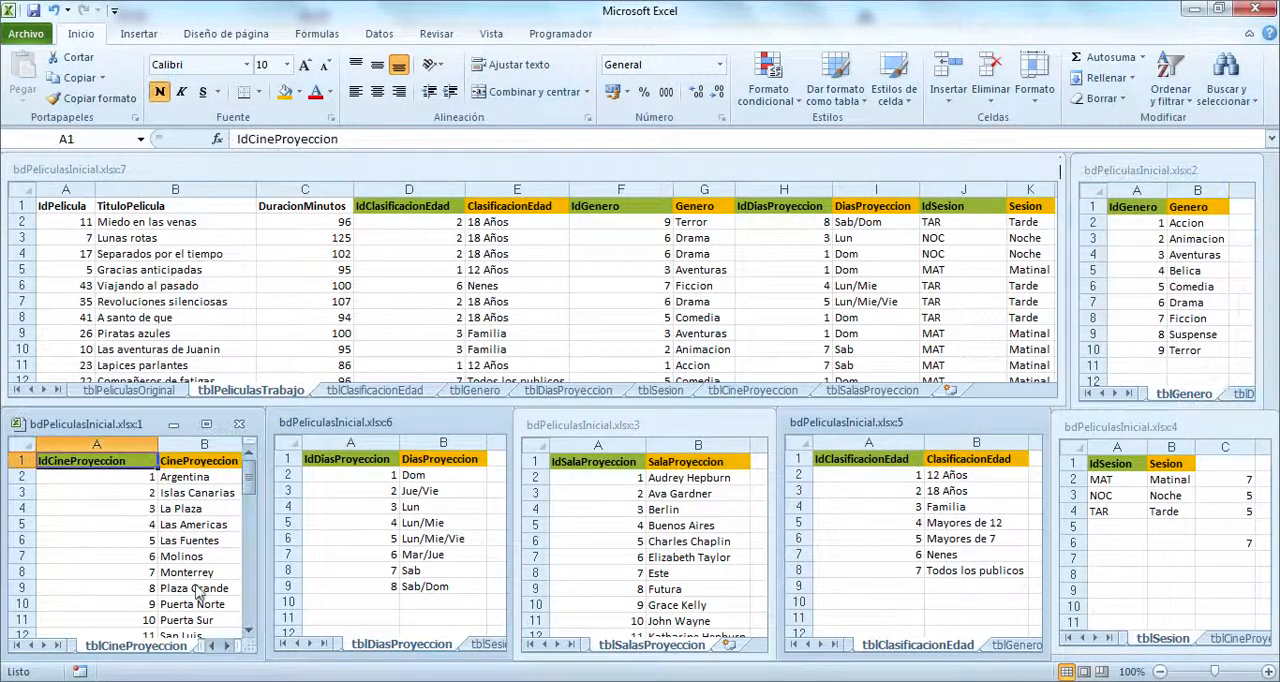
pyautogui.click(206, 425)
pyautogui.click(273, 193)
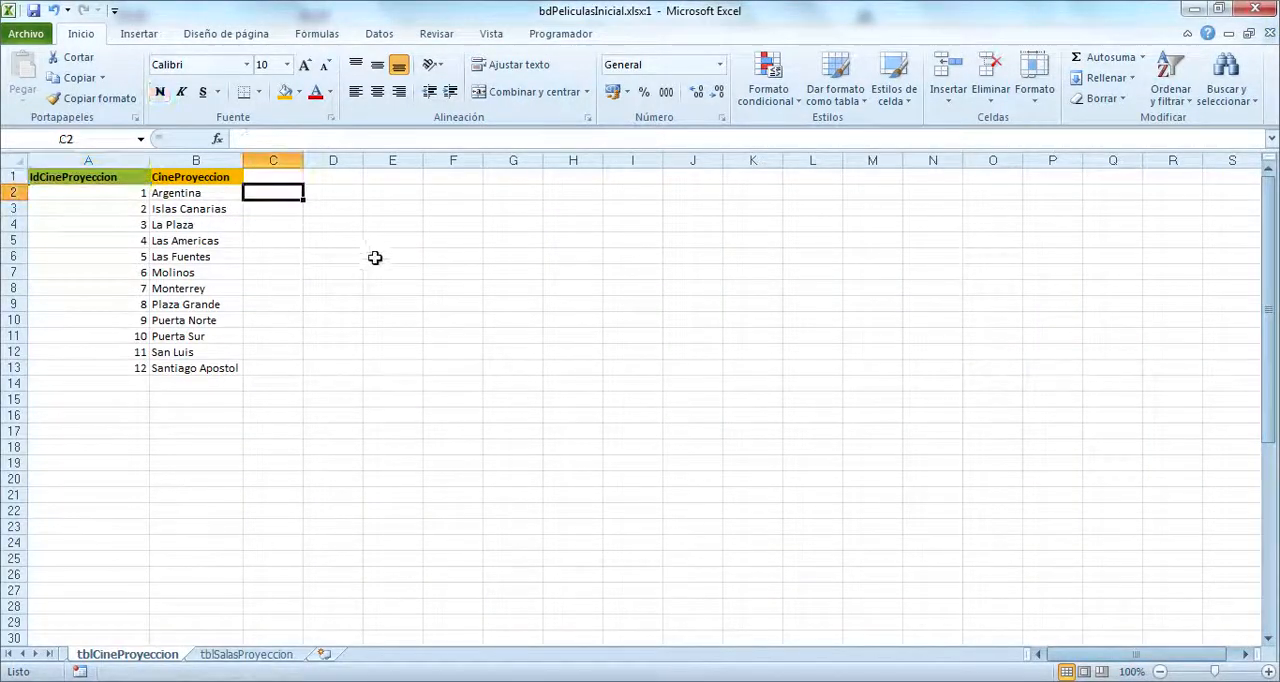
pyautogui.write('=larg')
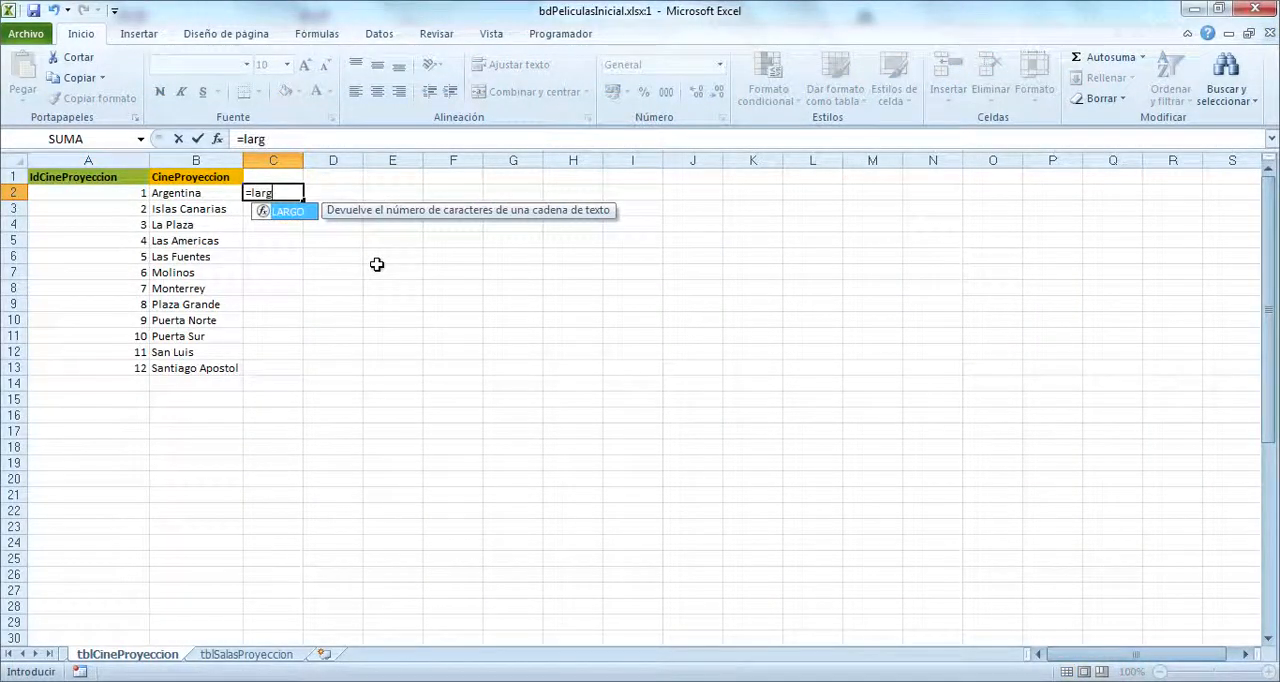
pyautogui.write('o(')
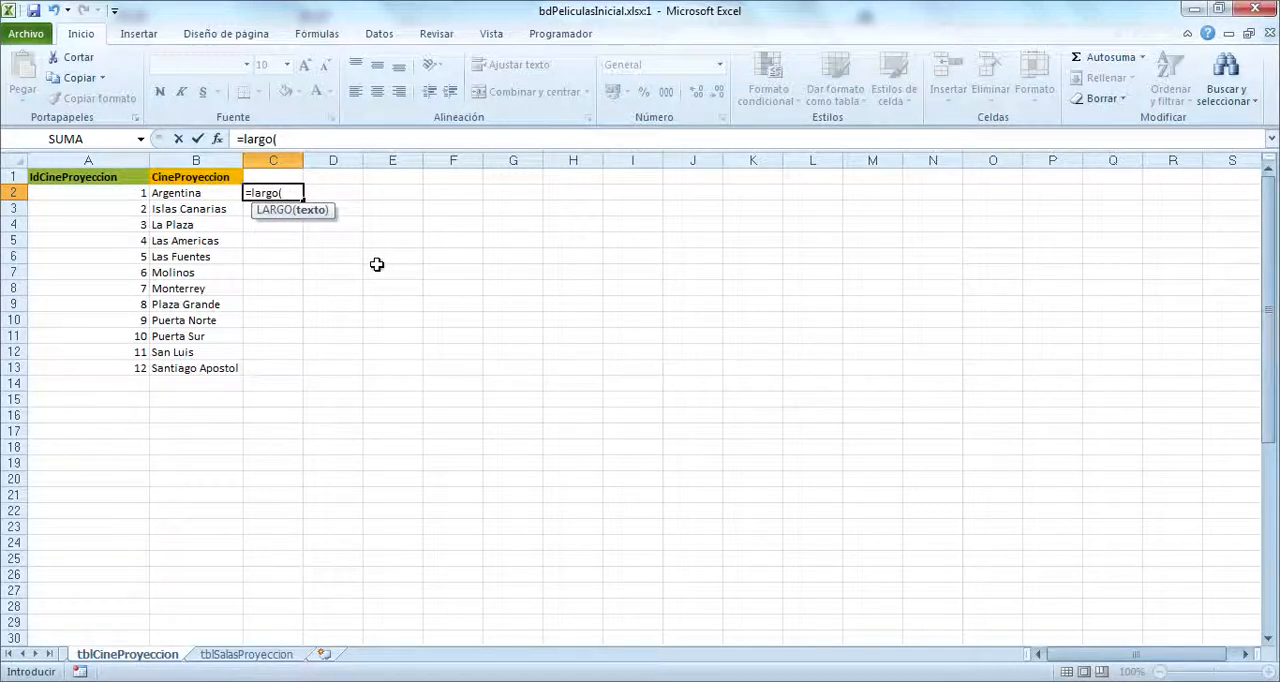
pyautogui.click(212, 196)
pyautogui.hotkey('ctrl', 'Return')
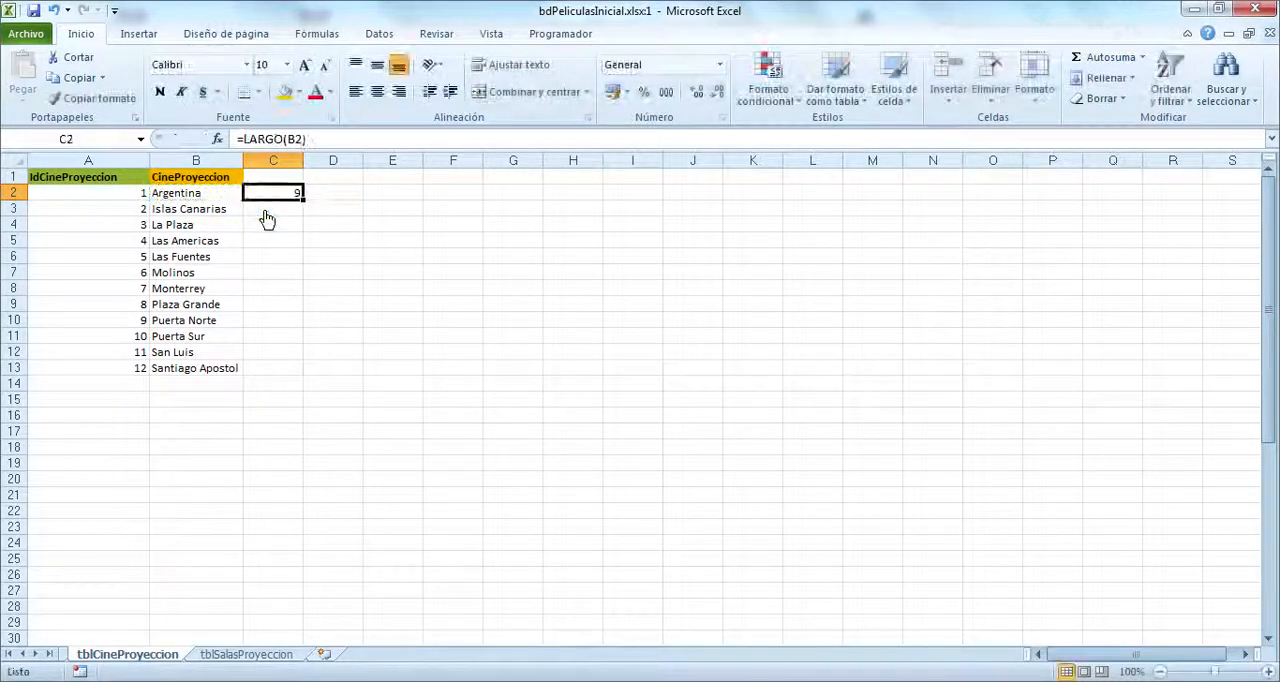
pyautogui.doubleClick(302, 200)
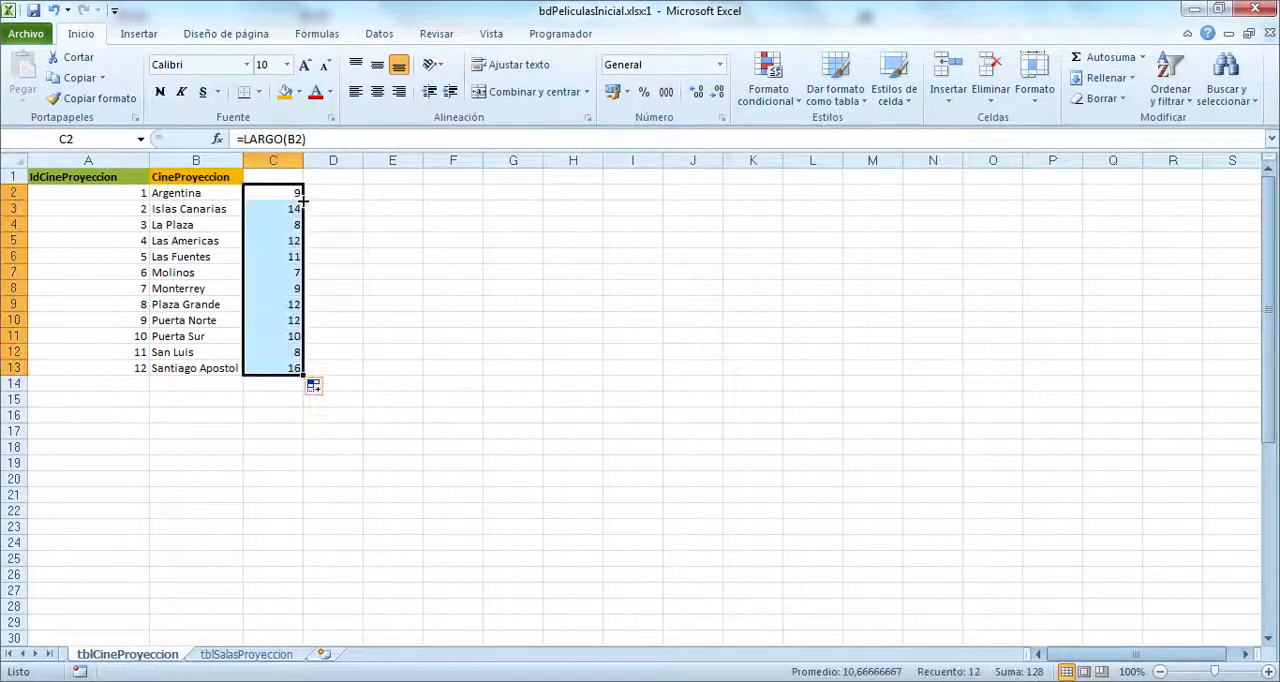
# Step: Enter a MAX formula in C15 covering the lengths in C2:C13, and restore the tblCineProyeccion window to the tiled layout
pyautogui.click(272, 400)
pyautogui.write('=max(')
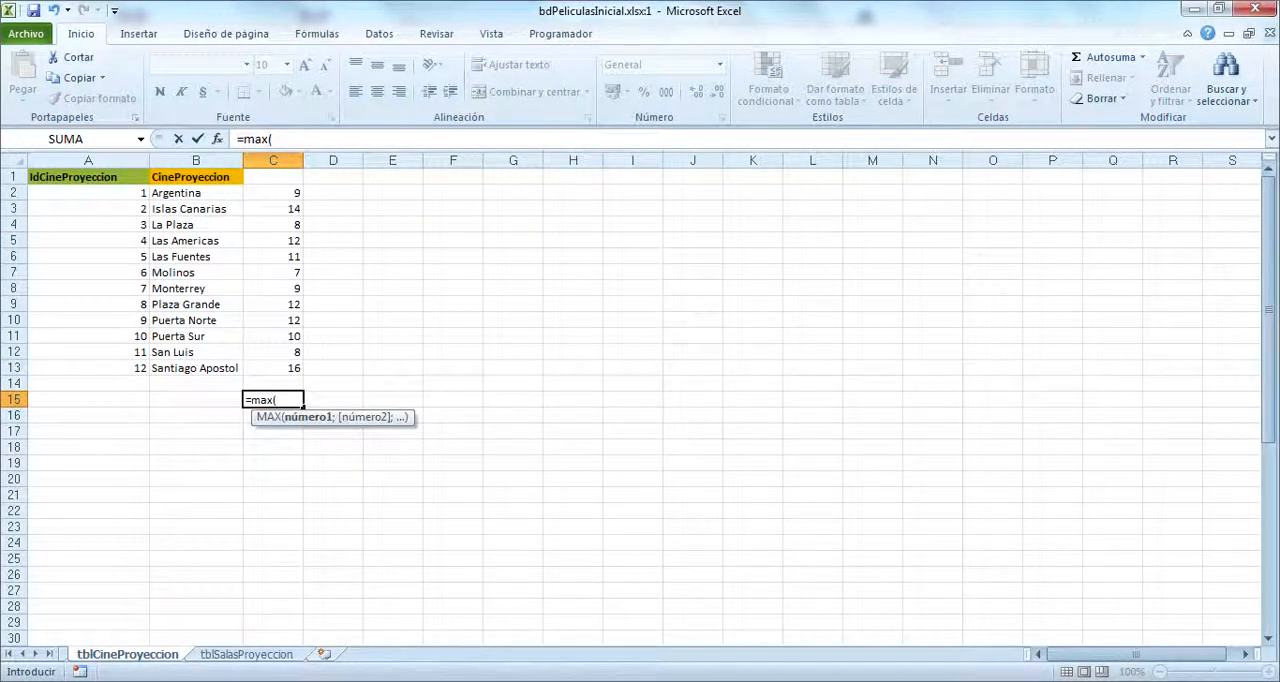
pyautogui.moveTo(269, 368); pyautogui.dragTo(274, 191)
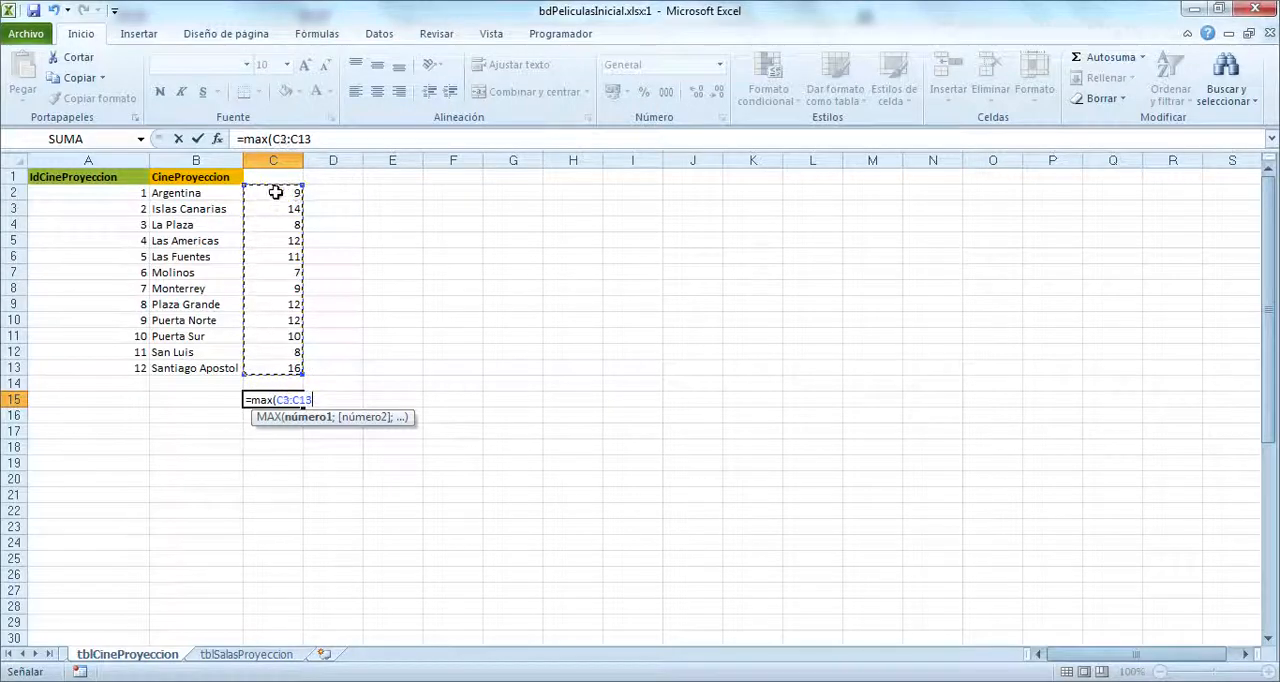
pyautogui.press('Return')
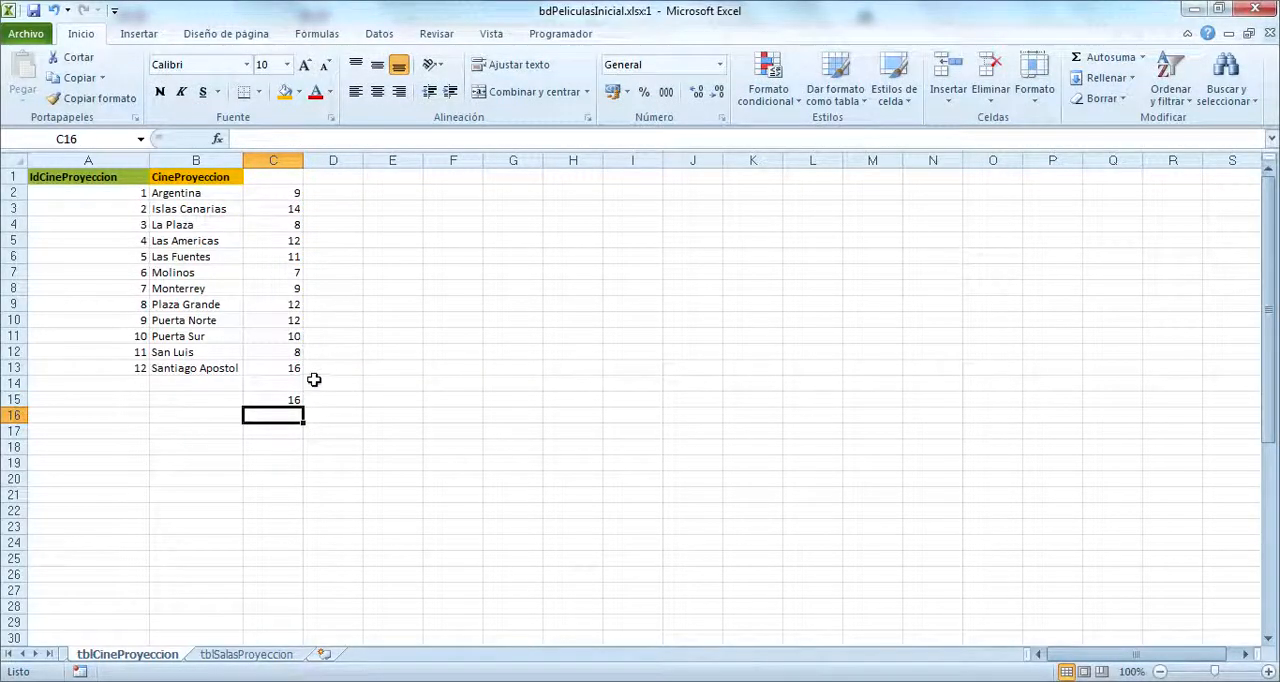
pyautogui.click(1249, 34)
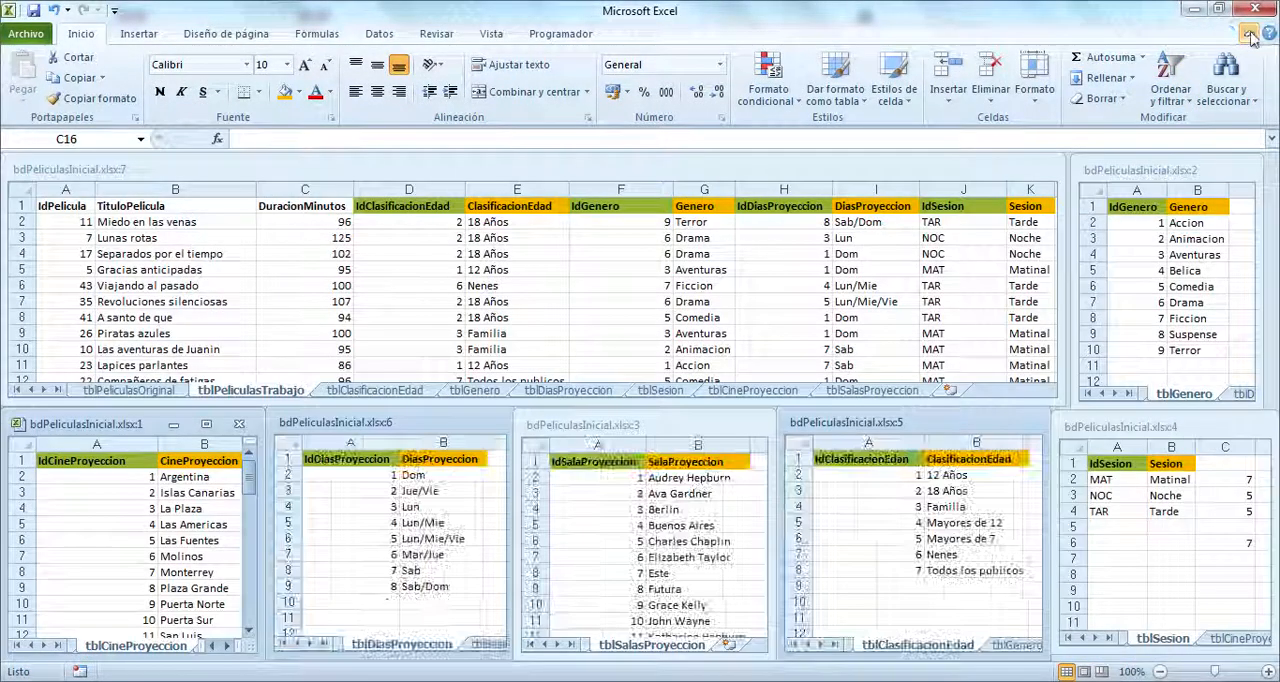
# Step: In the tiled tblDiasProyeccion window, compute the DiasProyeccion text lengths with =LARGO(B2) in C2, filled down to C9
pyautogui.click(390, 607)
pyautogui.click(475, 643)
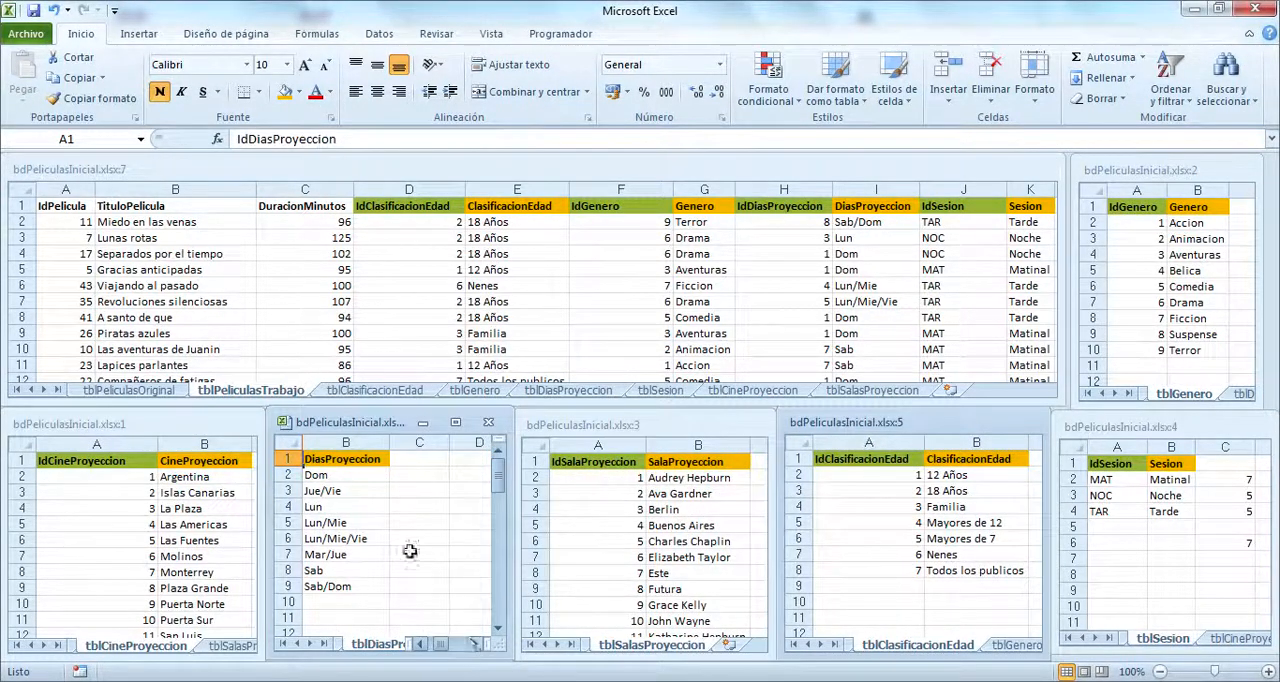
pyautogui.click(412, 476)
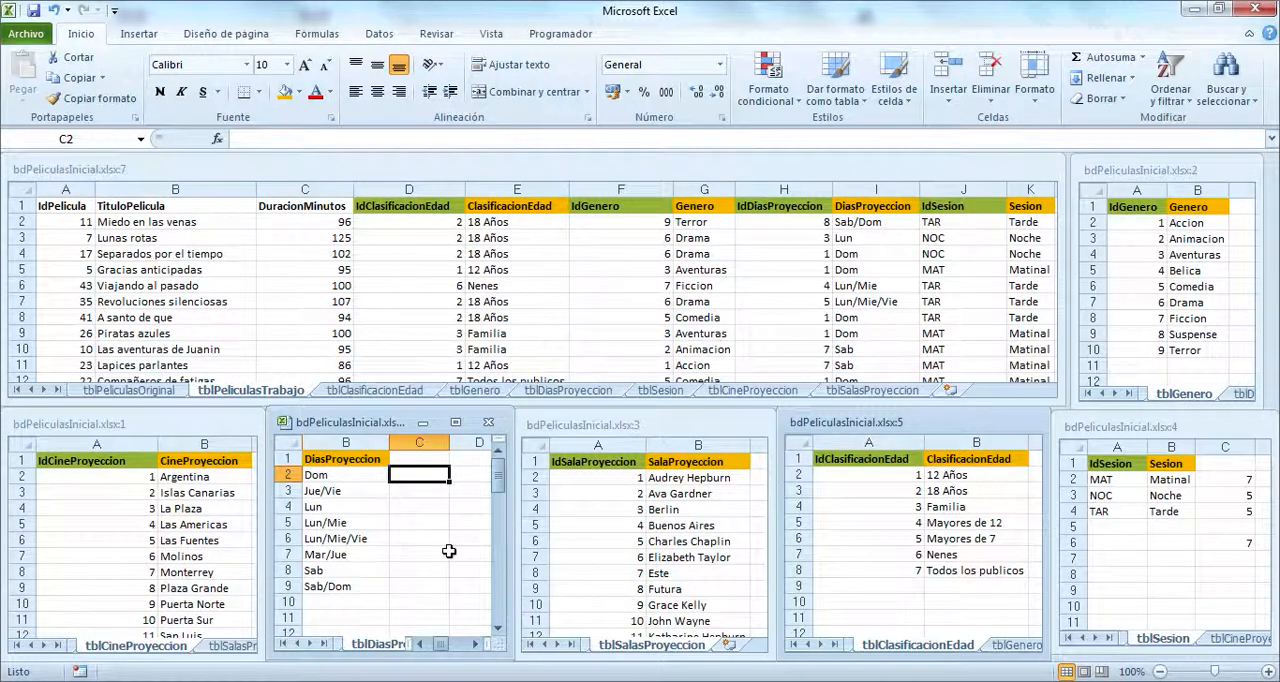
pyautogui.write('=larg')
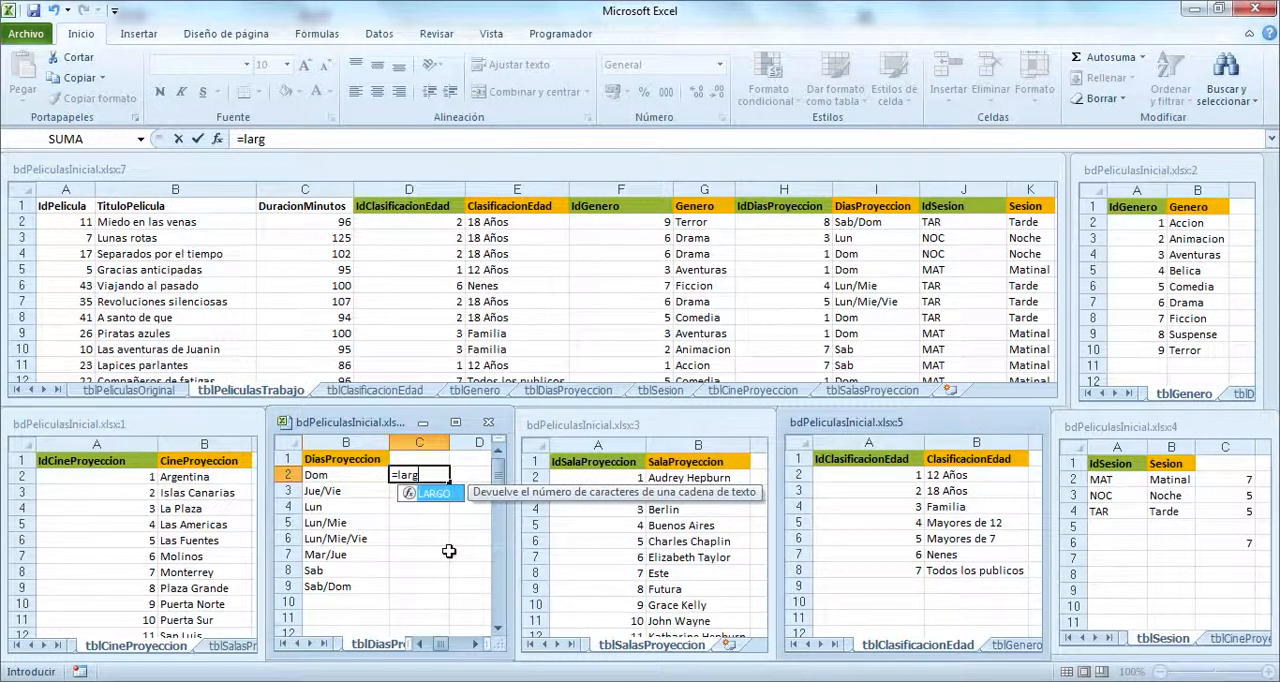
pyautogui.write('o(')
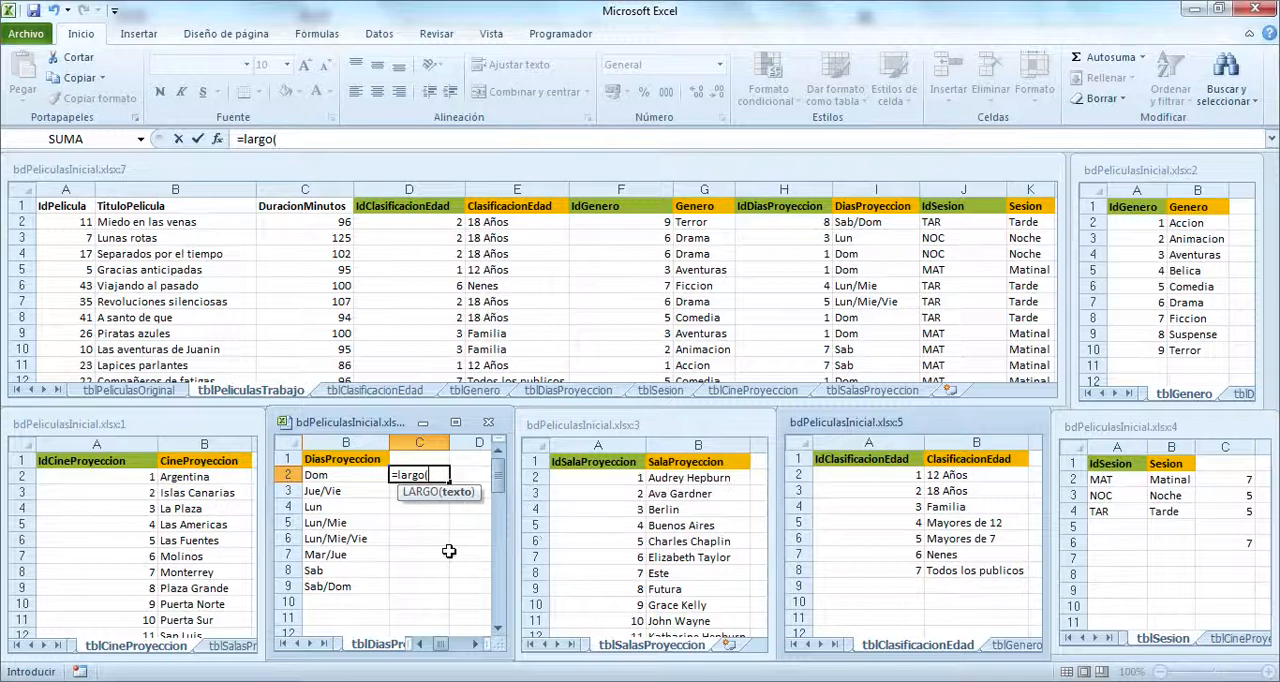
pyautogui.click(372, 474)
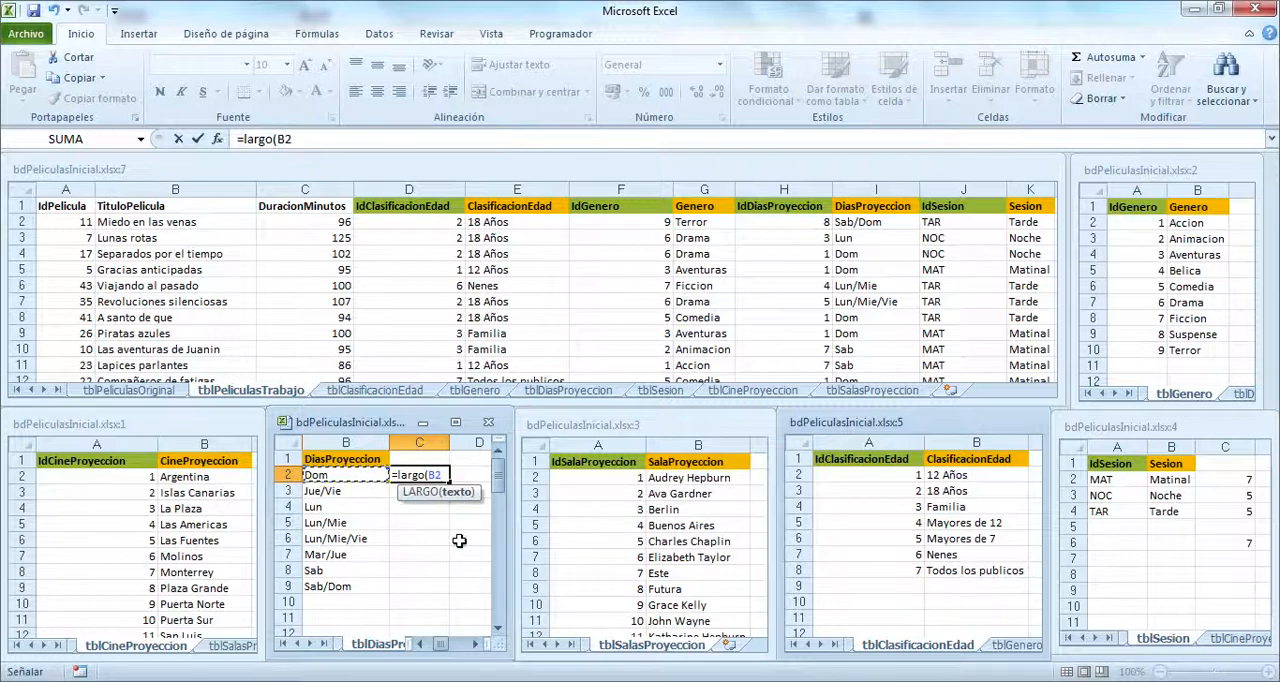
pyautogui.press('Return')
pyautogui.click(425, 476)
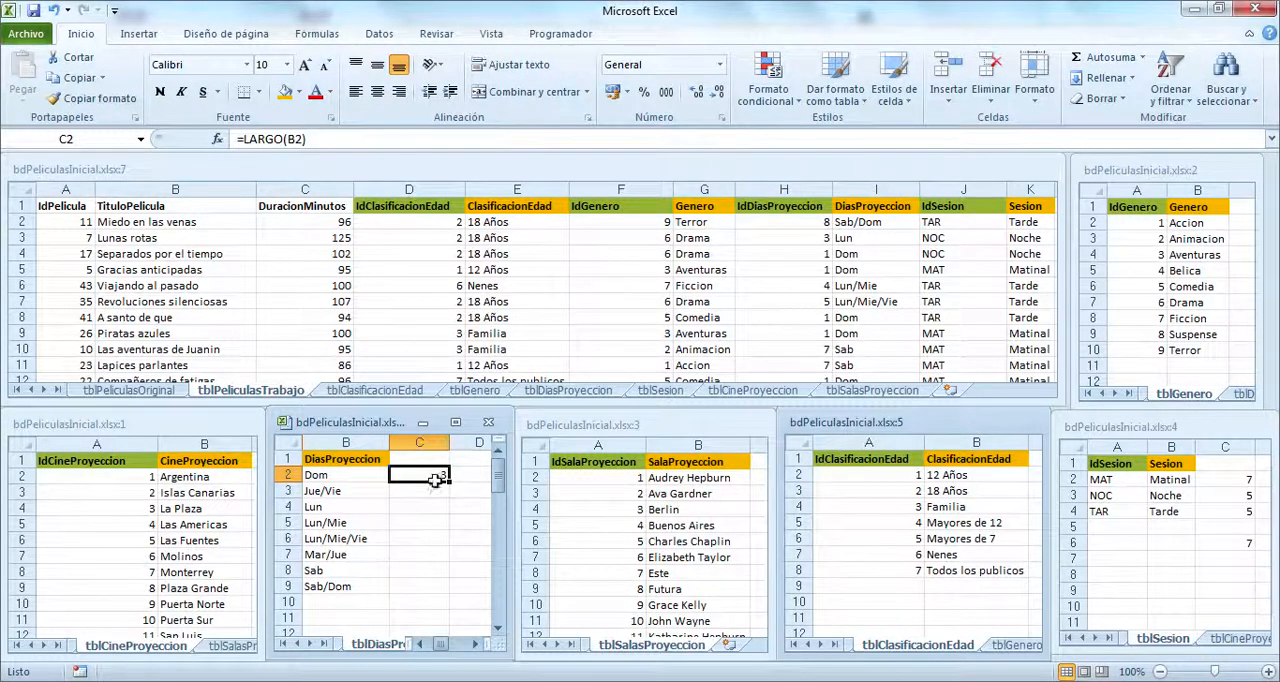
pyautogui.doubleClick(449, 482)
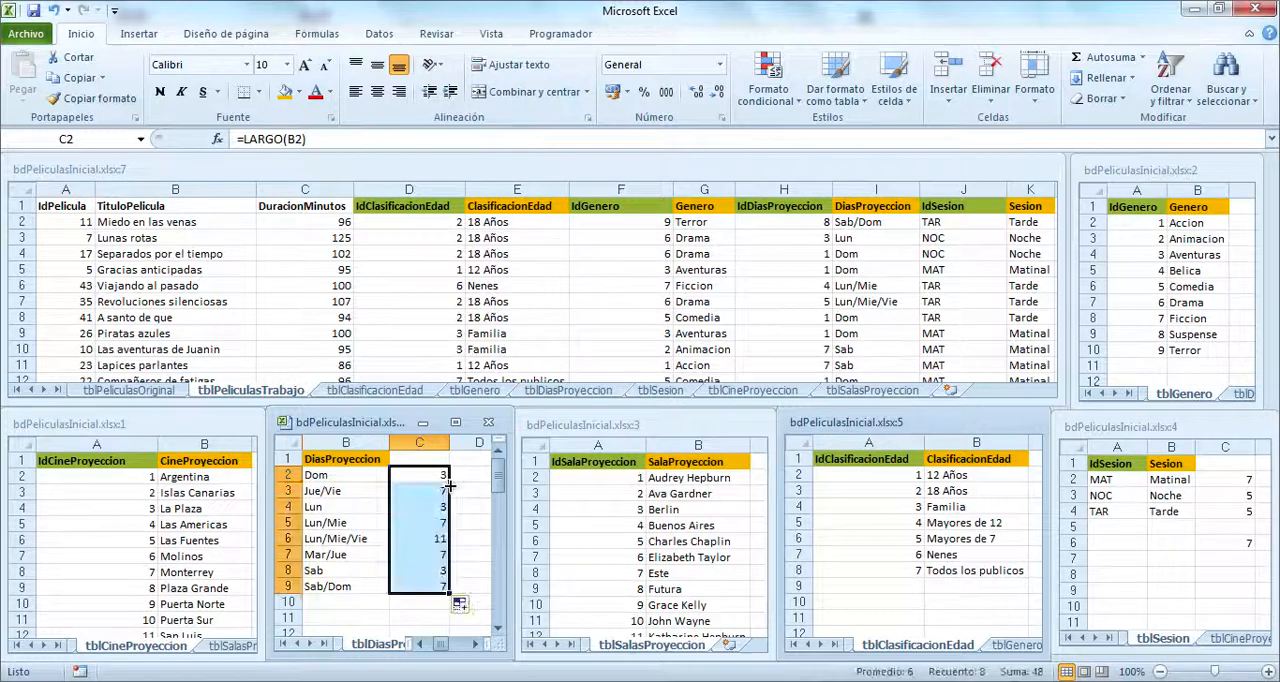
# Step: Enter a MAX formula in C11 of tblDiasProyeccion covering the text lengths in C2:C9
pyautogui.click(425, 617)
pyautogui.write('=ma')
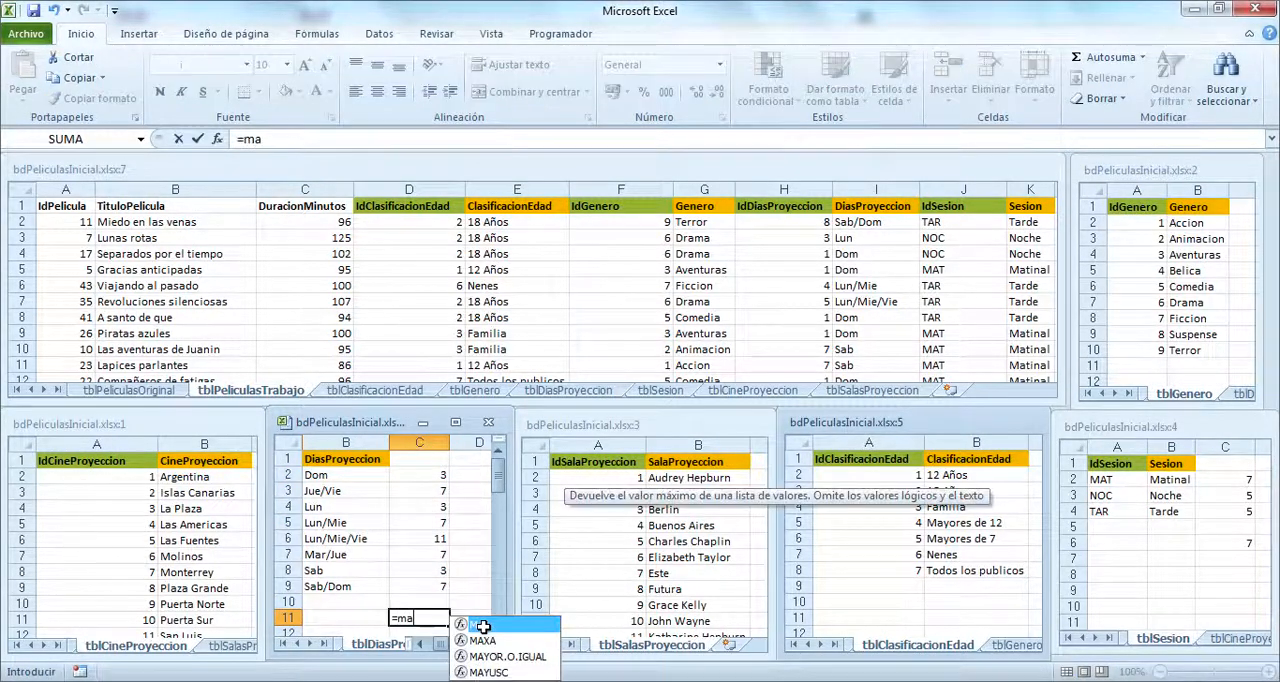
pyautogui.write('x(')
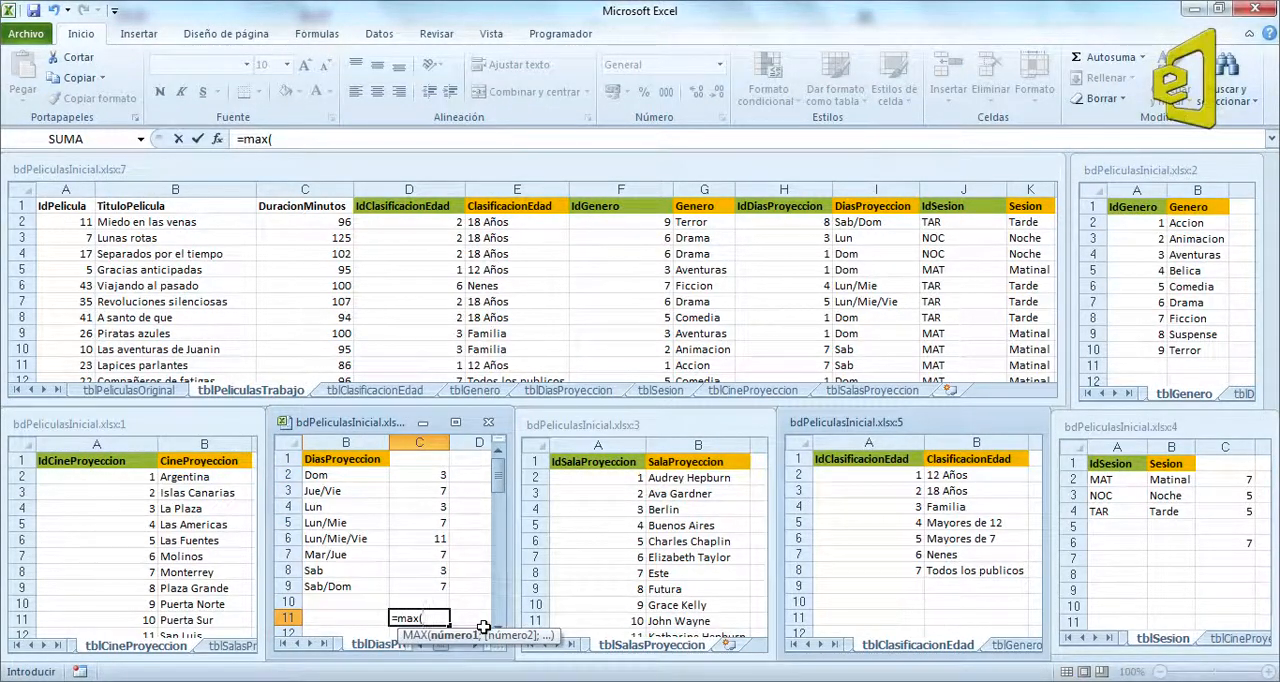
pyautogui.moveTo(406, 583); pyautogui.dragTo(427, 475)
pyautogui.press('Return')
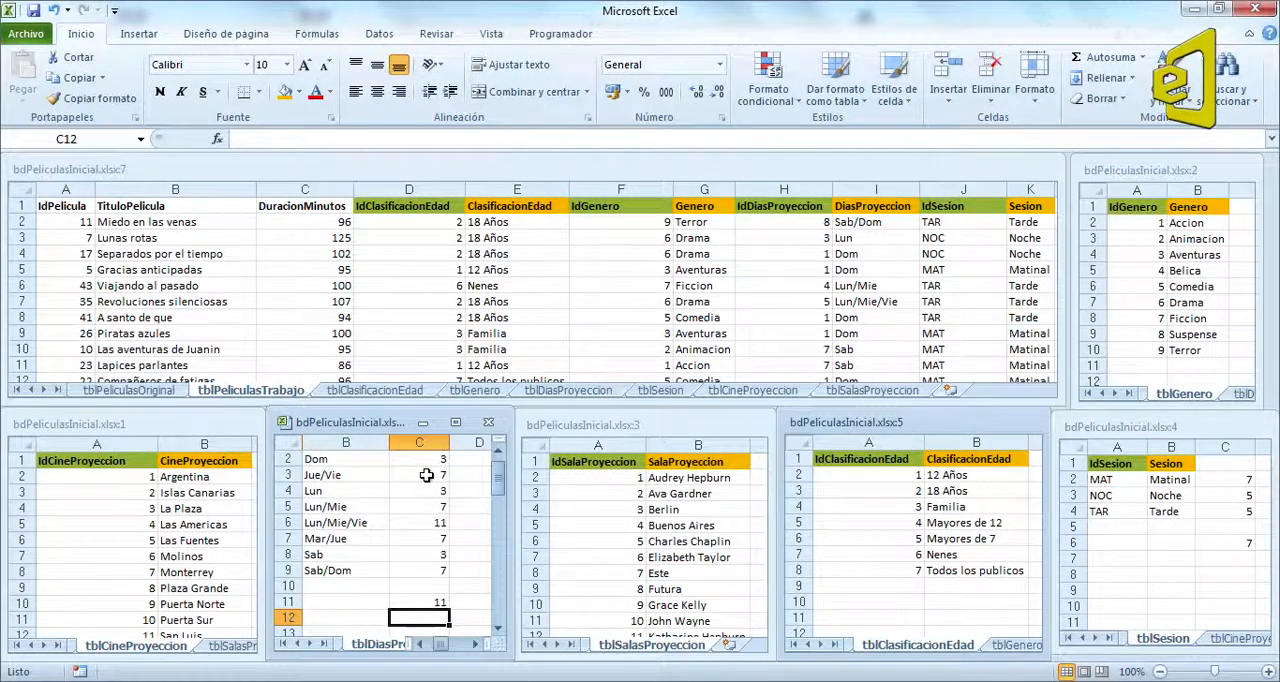
pyautogui.scroll(1, 489, 483)
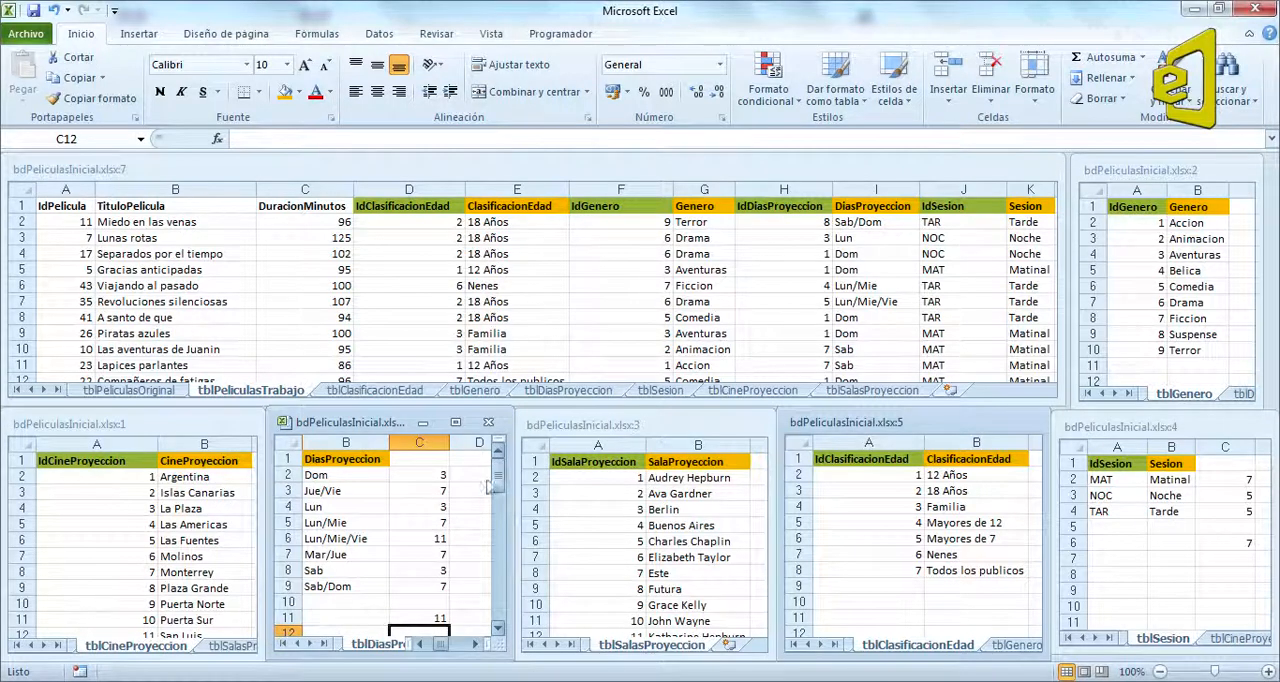
# Step: In the tiled tblSalasProyeccion window, compute the SalaProyeccion text lengths with =LARGO(B2) in C2, filled down to C40
pyautogui.click(692, 610)
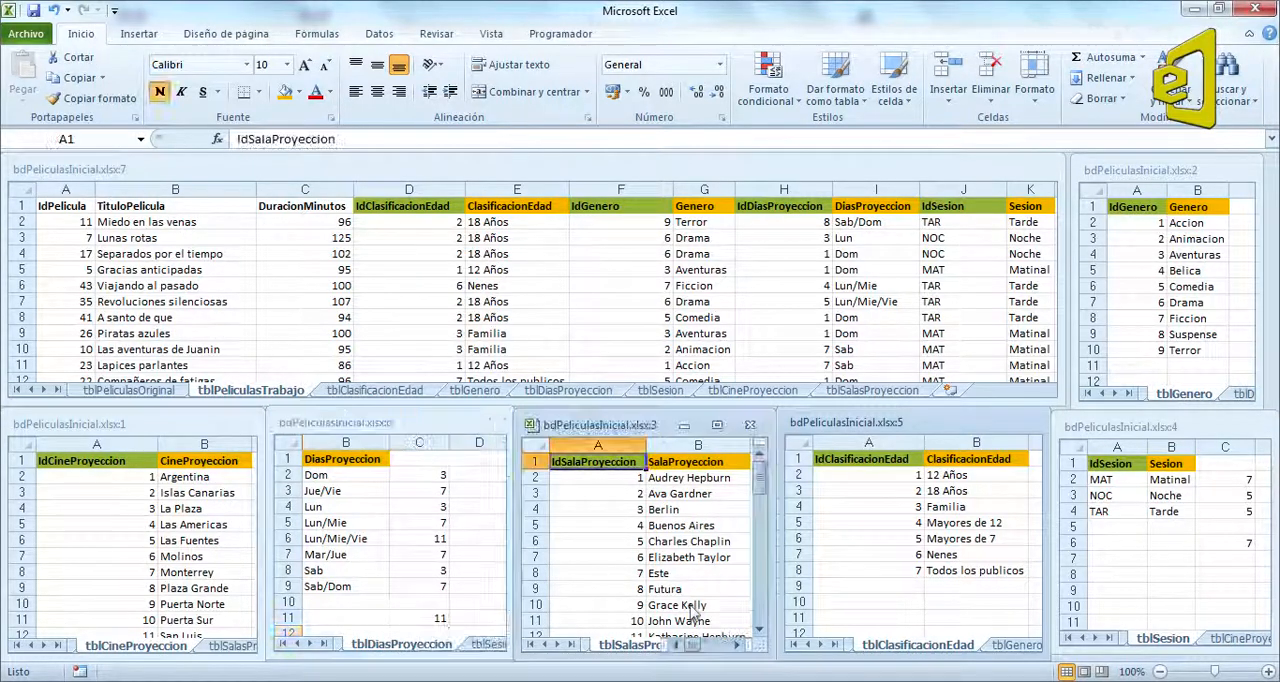
pyautogui.click(737, 644)
pyautogui.click(673, 478)
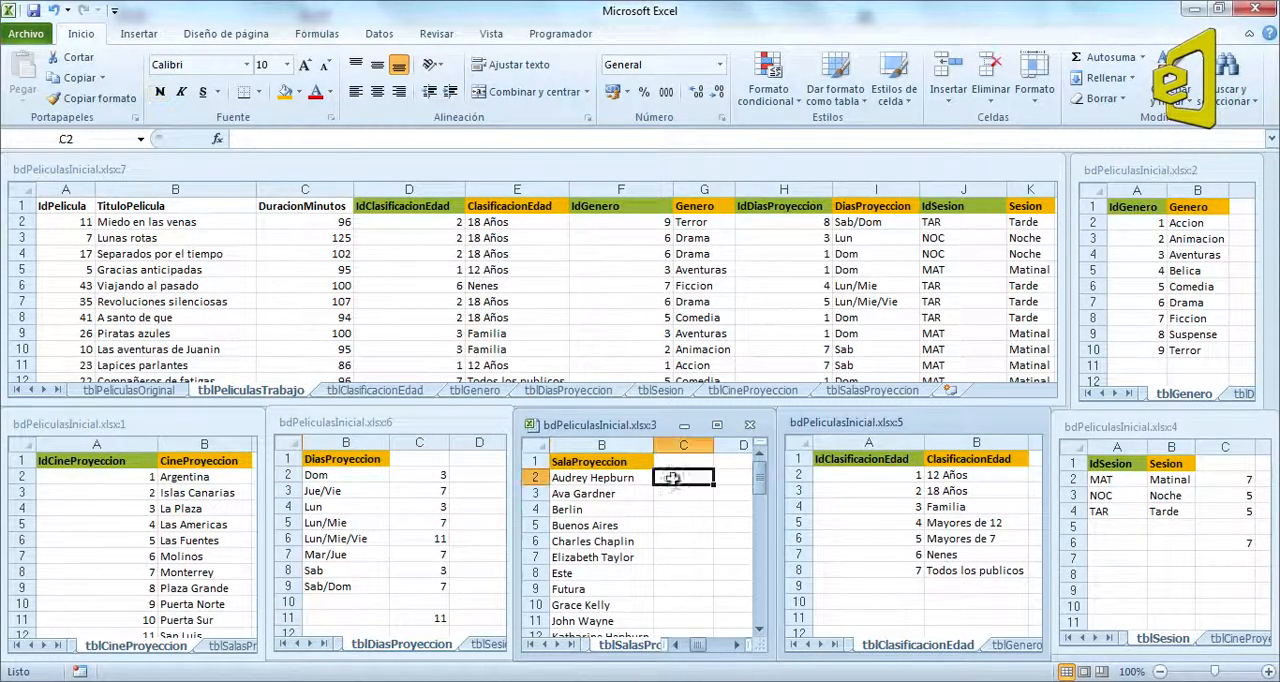
pyautogui.write('=larg')
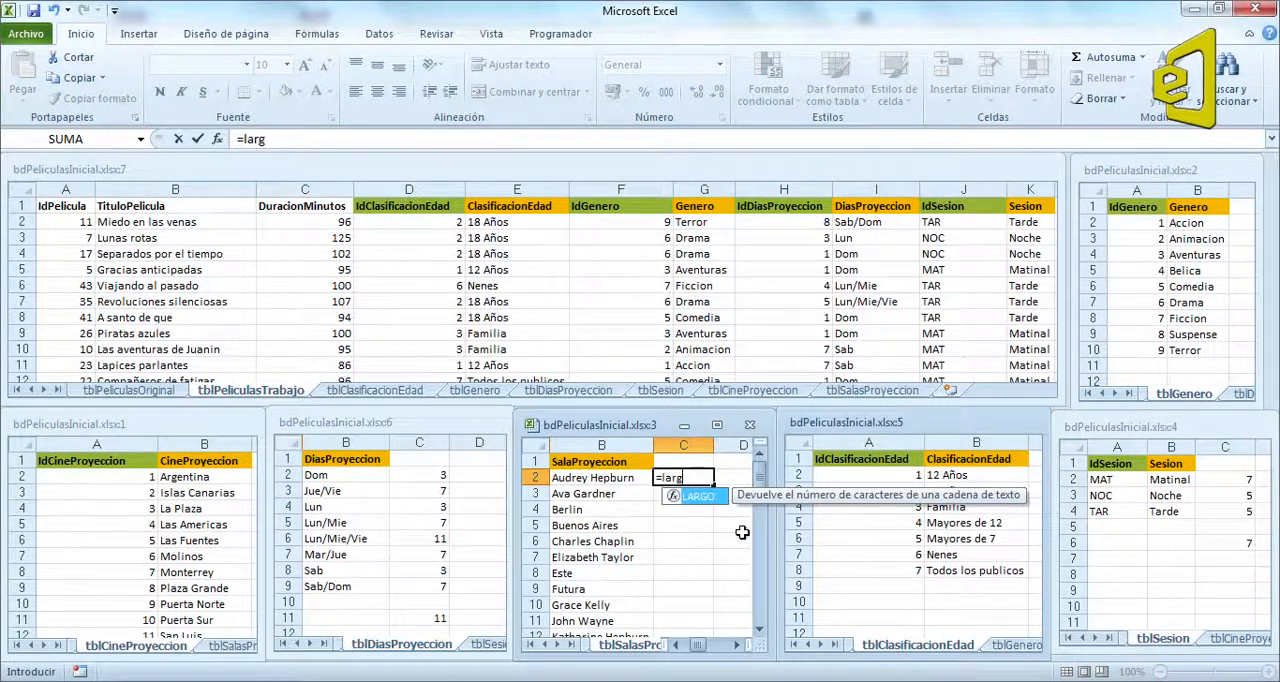
pyautogui.write('o(')
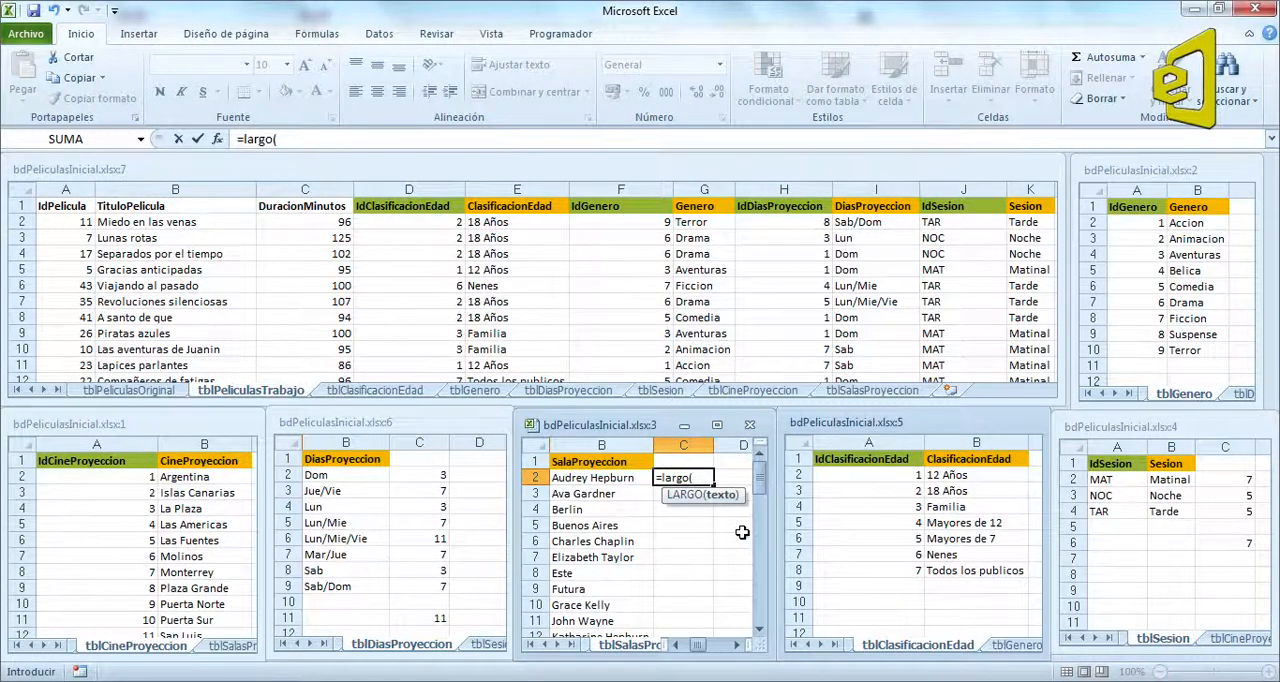
pyautogui.click(600, 478)
pyautogui.write(')')
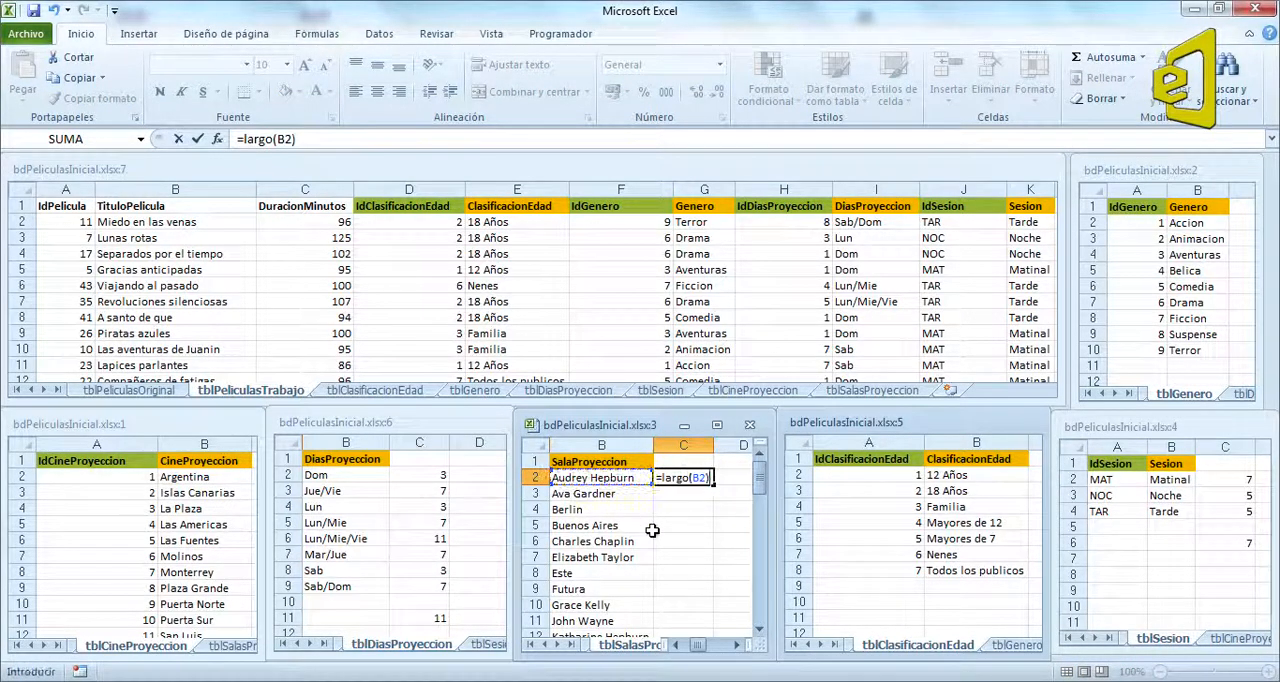
pyautogui.hotkey('ctrl', 'Return')
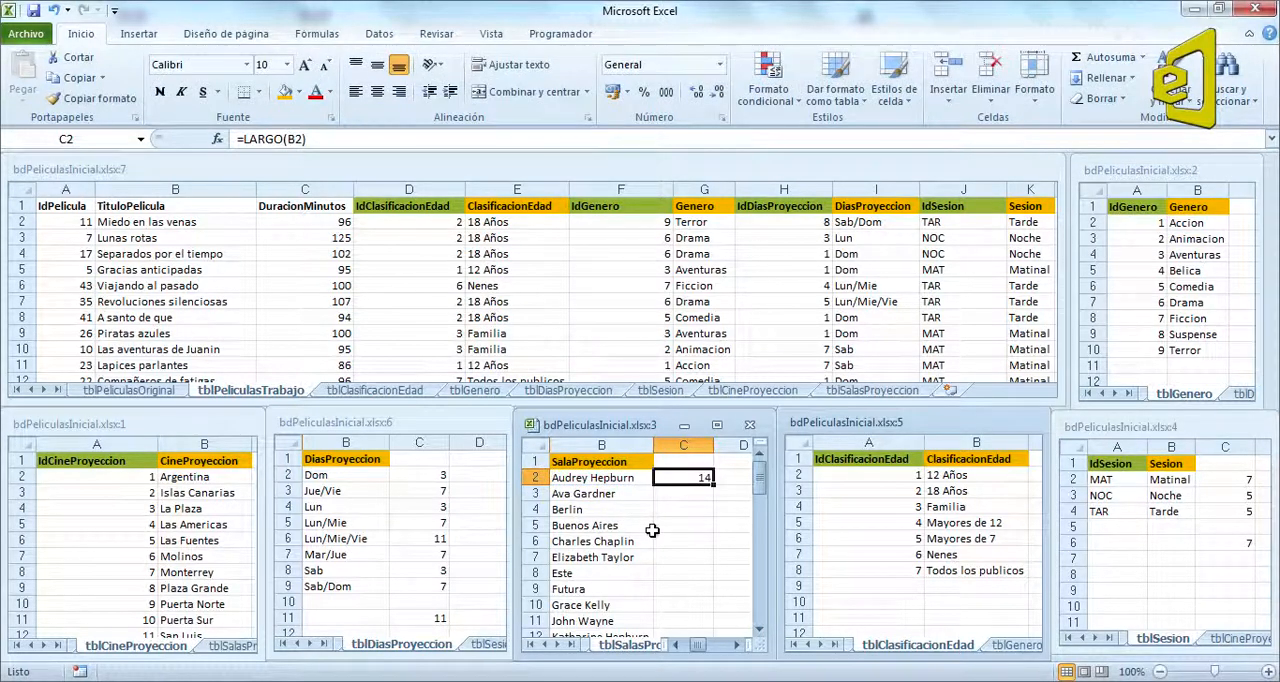
pyautogui.doubleClick(711, 484)
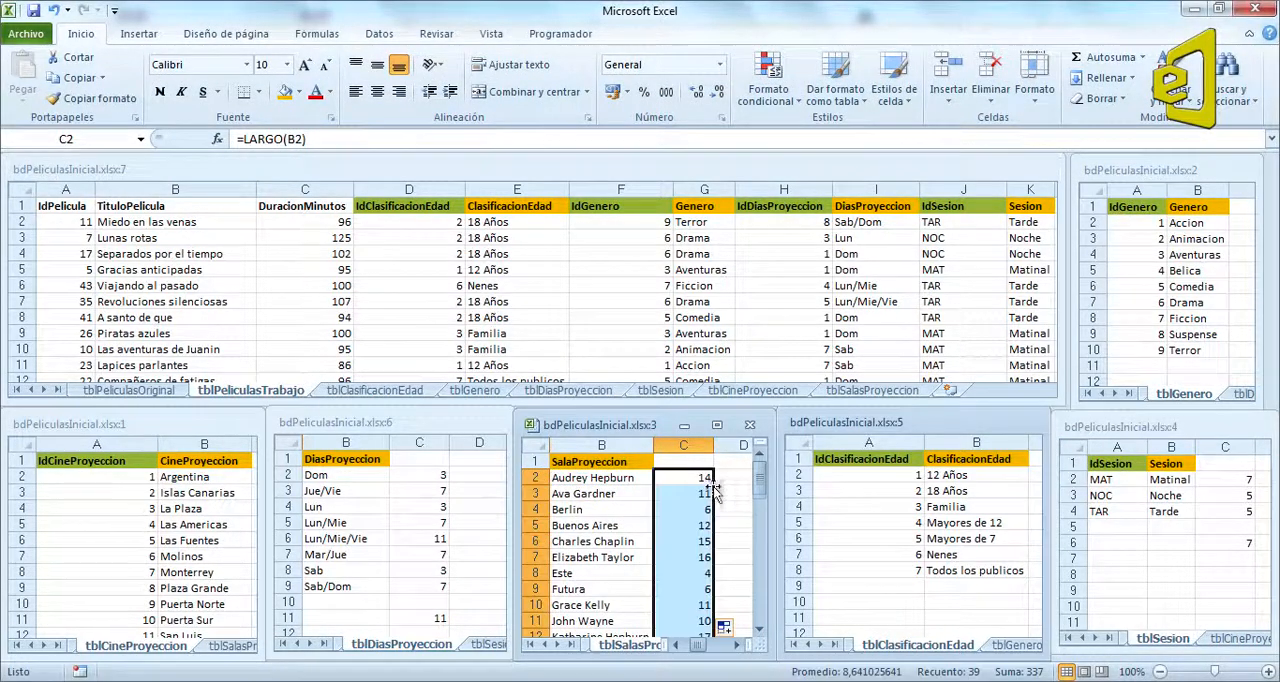
# Step: Enter a MAX formula in C42 of tblSalasProyeccion covering the text lengths in C2:C40
pyautogui.scroll(-5, 715, 540)
pyautogui.scroll(-7, 715, 497)
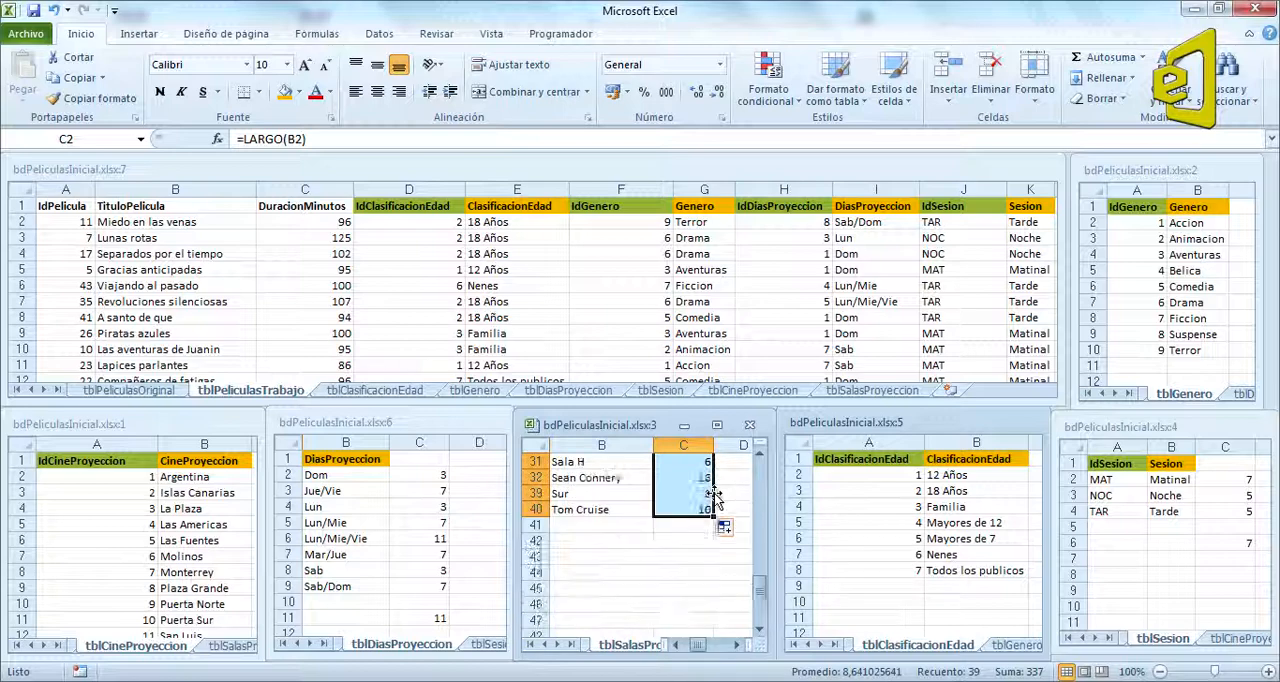
pyautogui.click(700, 542)
pyautogui.write('=max(')
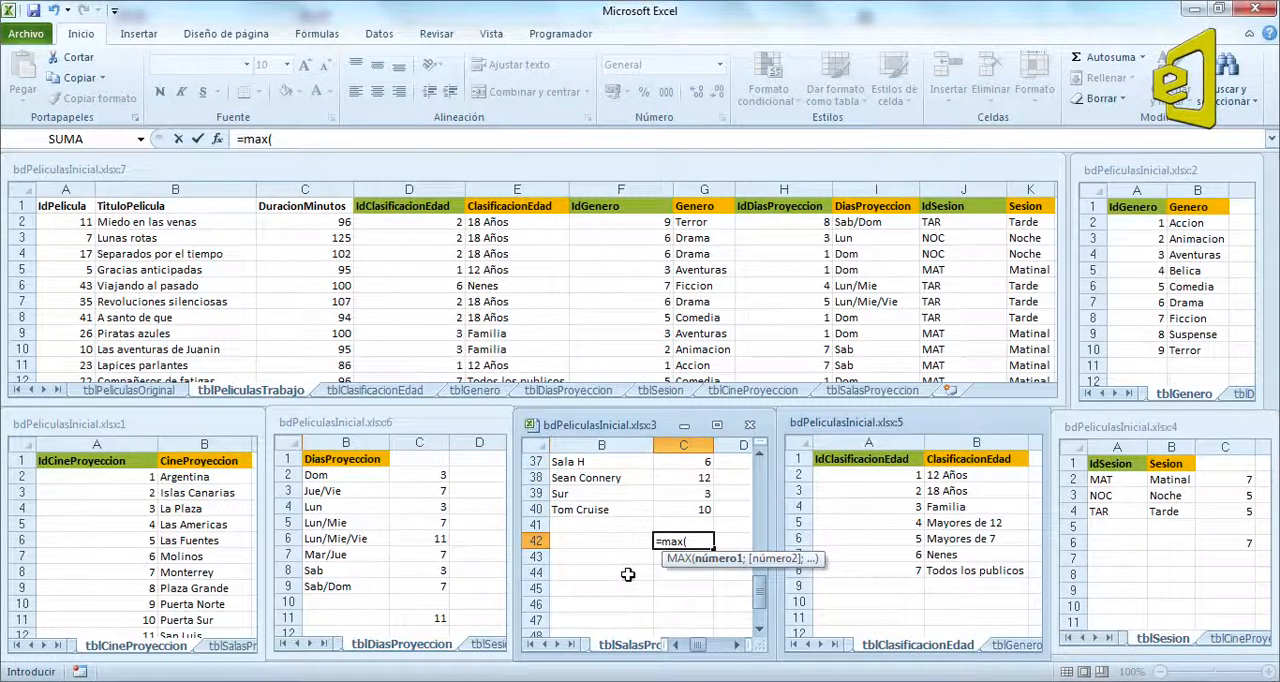
pyautogui.moveTo(683, 509); pyautogui.dragTo(664, 486)
pyautogui.press('Return')
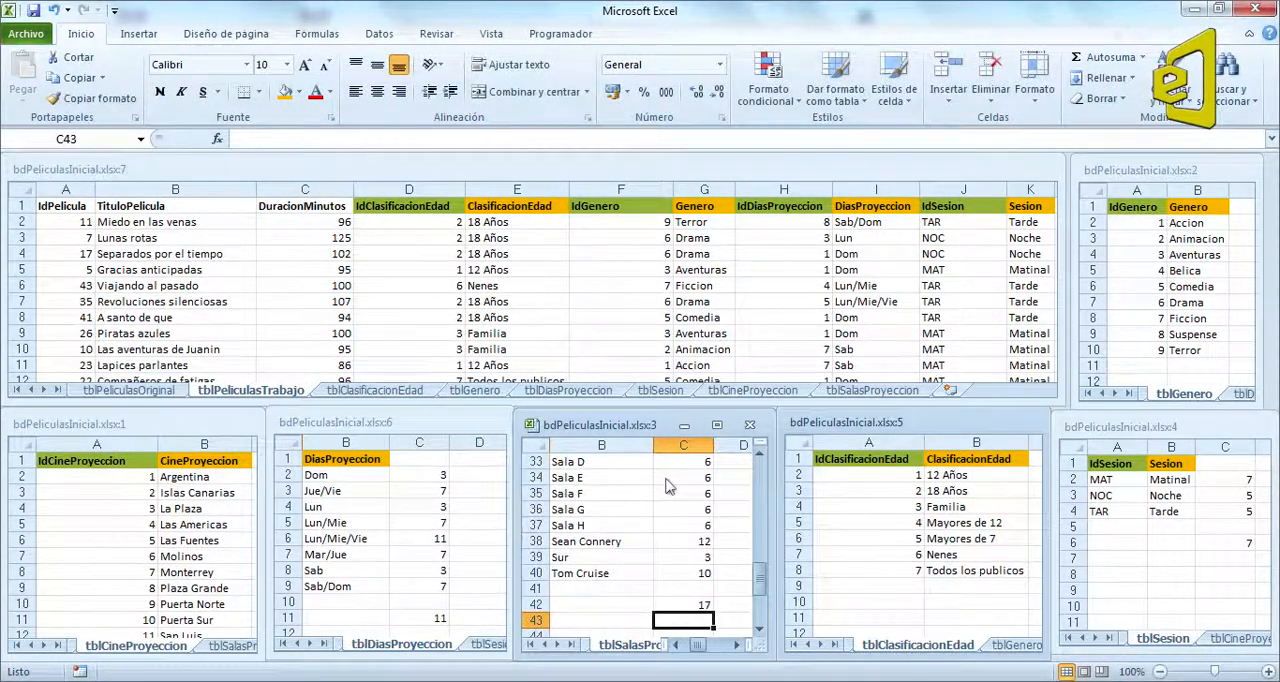
pyautogui.scroll(11, 671, 501)
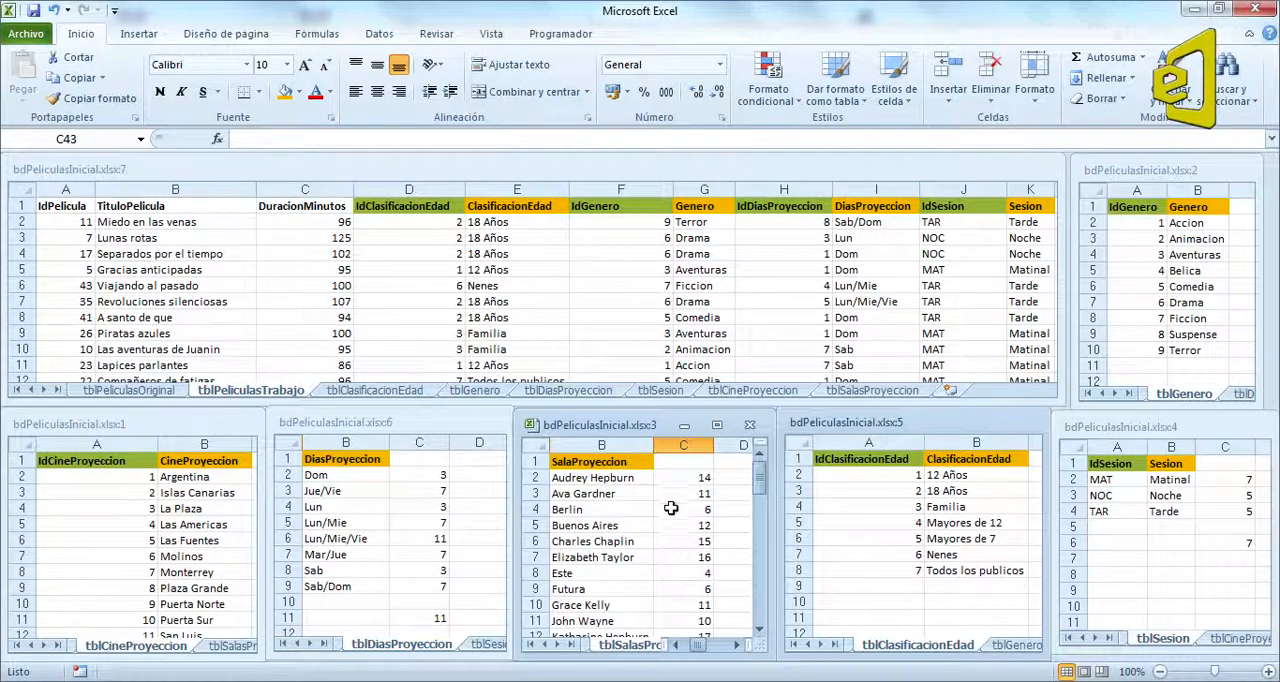
# Step: In the tiled tblClasificacionEdad window, compute the ClasificacionEdad text lengths with =LARGO(B2) in C2, filled down to C8
pyautogui.click(999, 615)
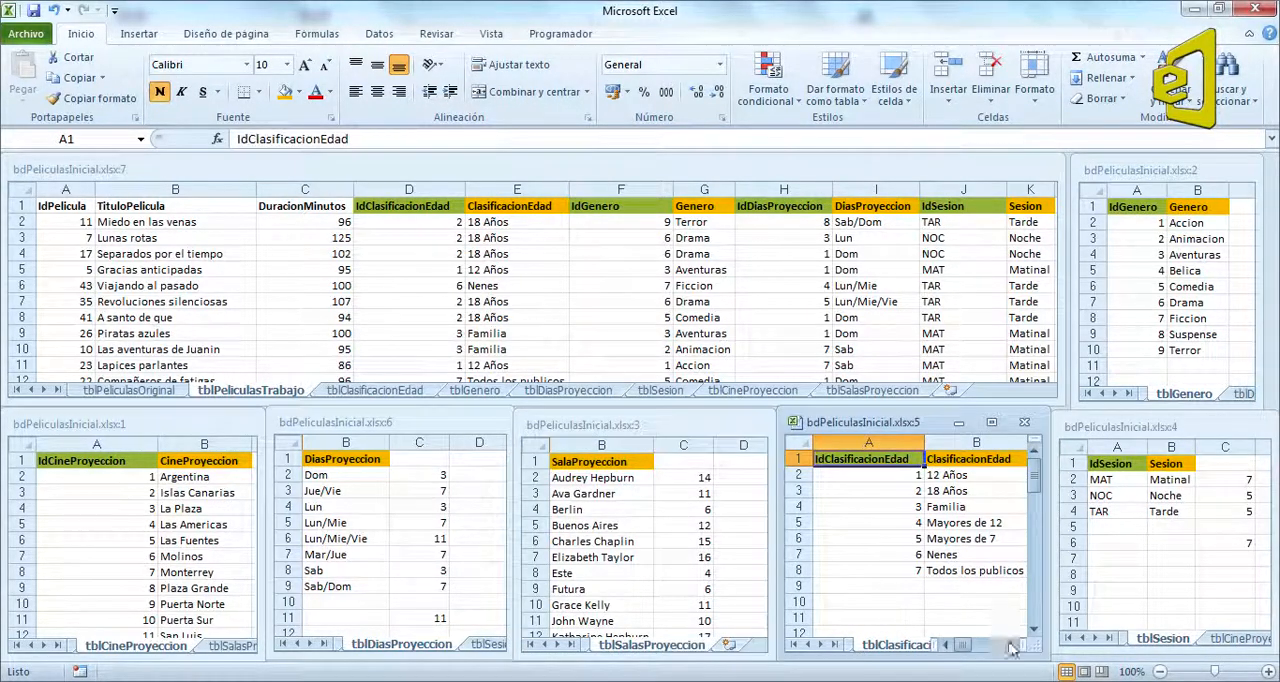
pyautogui.click(1011, 646)
pyautogui.click(940, 477)
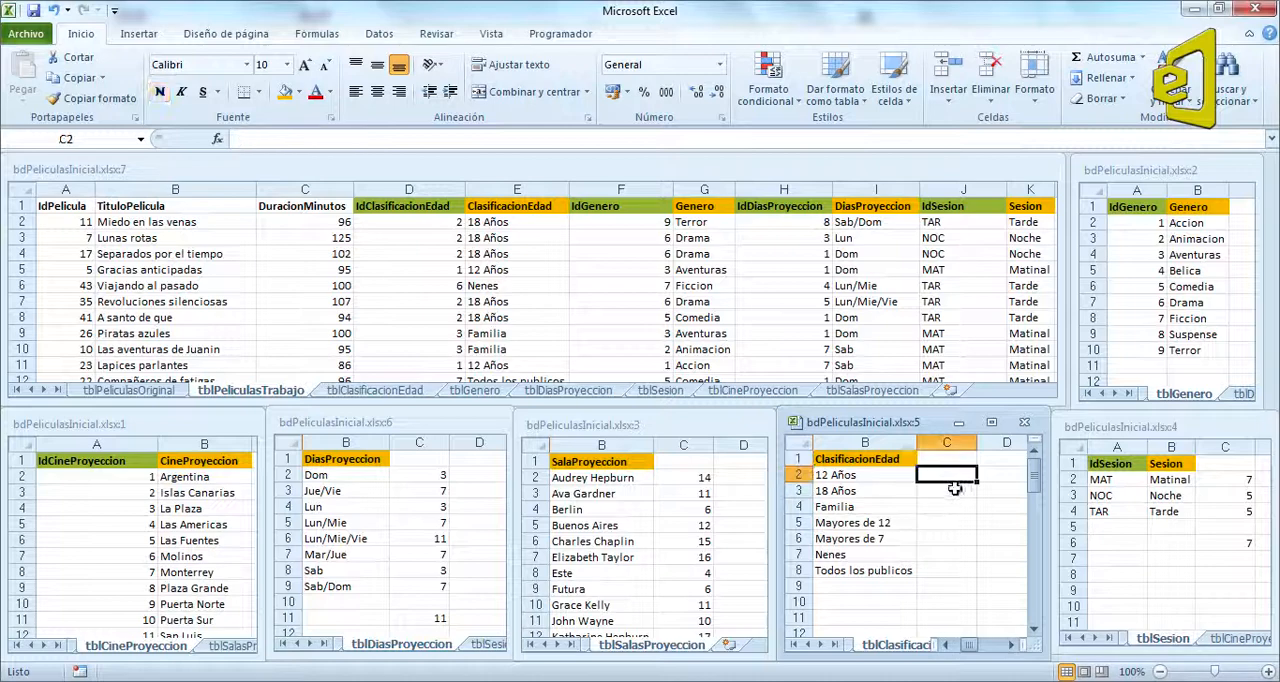
pyautogui.write('=larg')
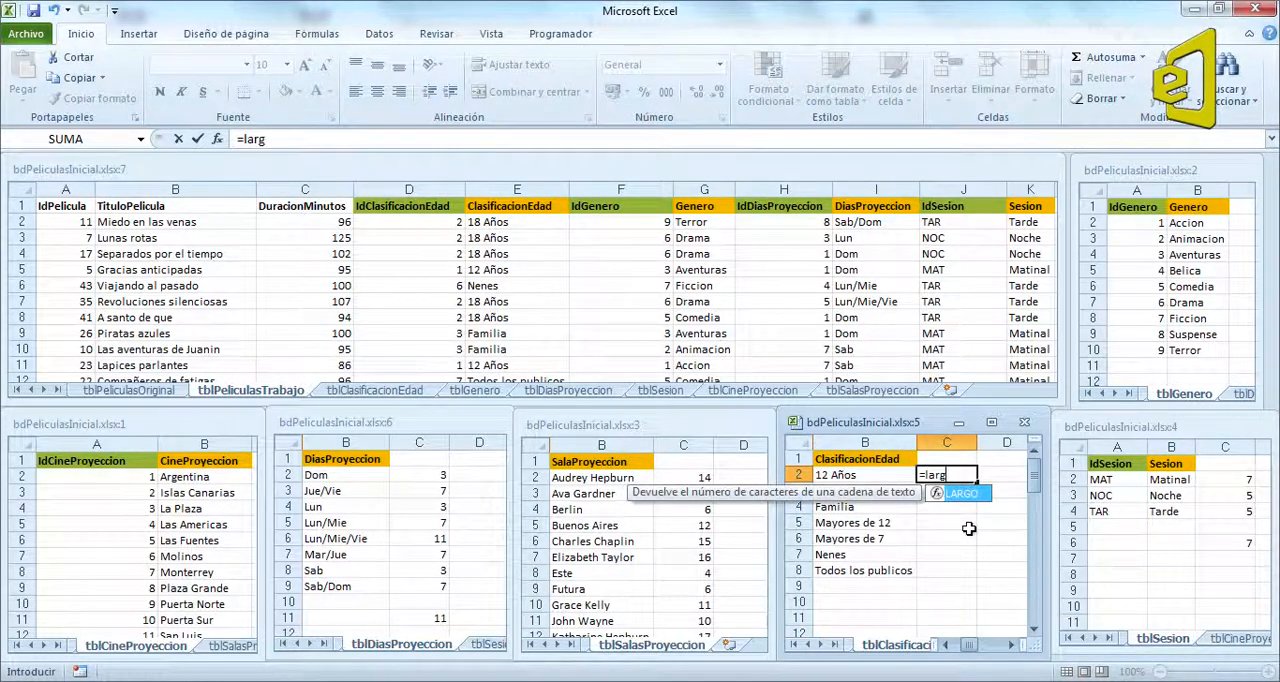
pyautogui.write('o(')
pyautogui.click(868, 479)
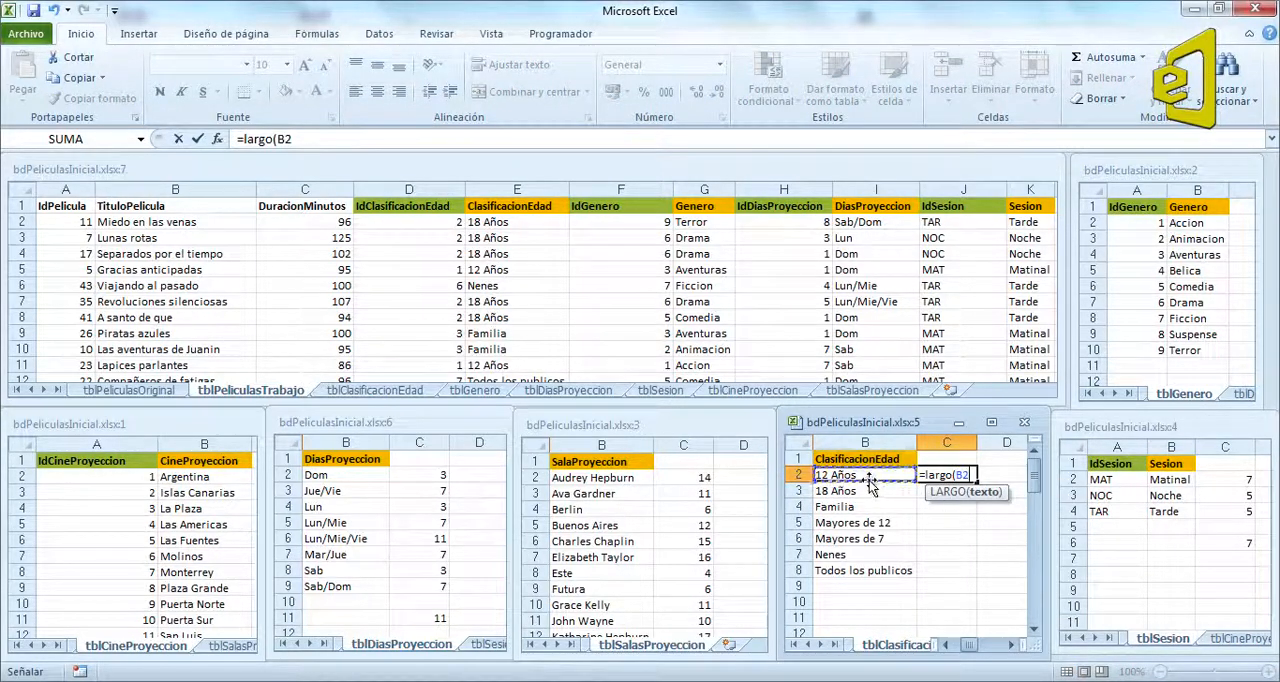
pyautogui.hotkey('ctrl', 'Return')
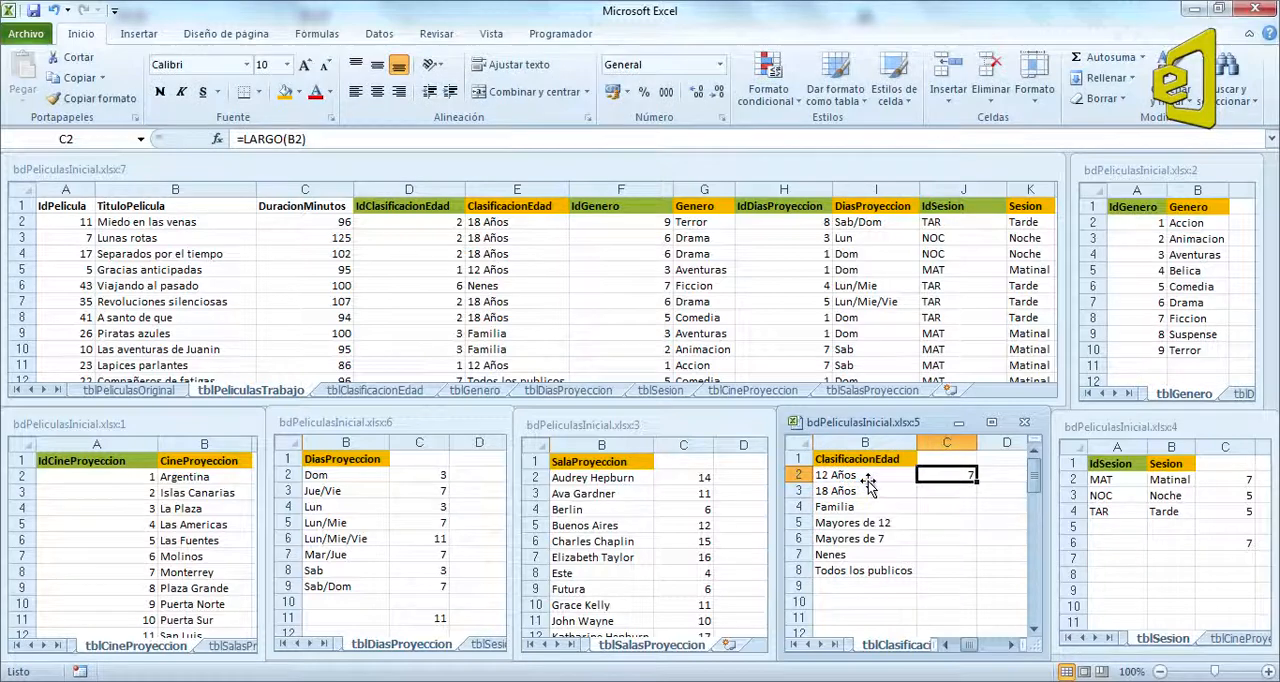
pyautogui.doubleClick(976, 480)
# Step: Enter a MAX formula in C10 of tblClasificacionEdad covering the text lengths in C2:C8
pyautogui.click(937, 602)
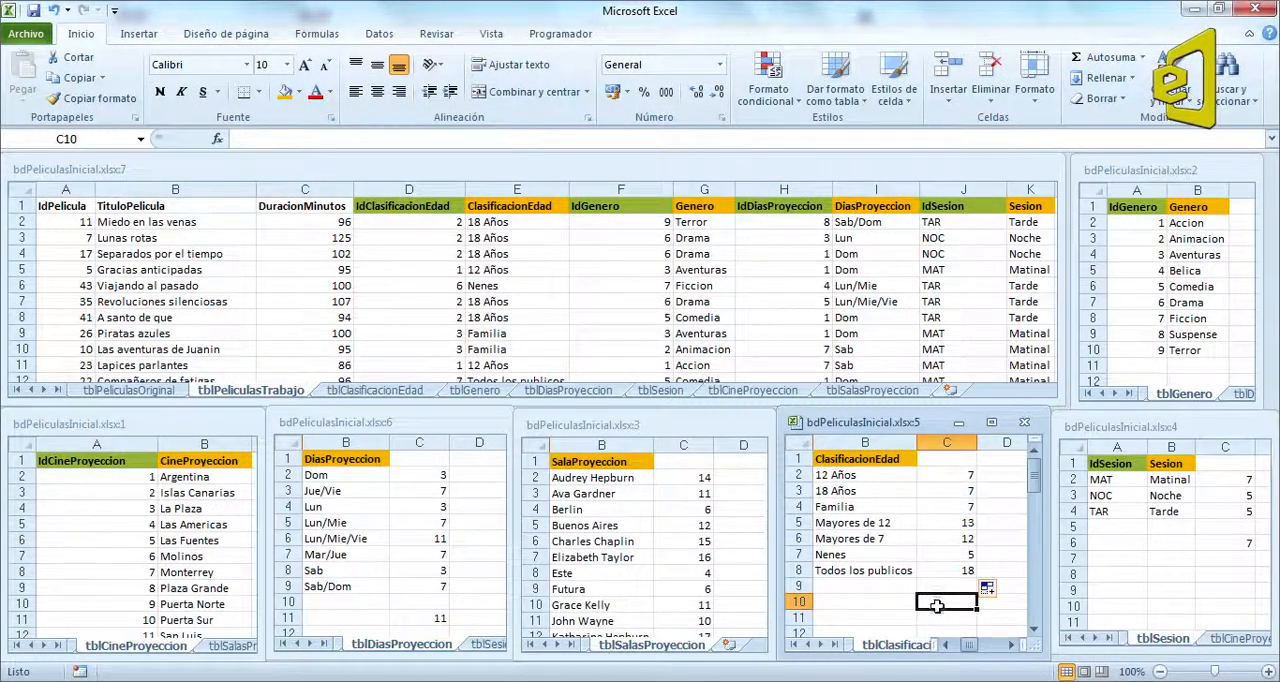
pyautogui.write('=max(')
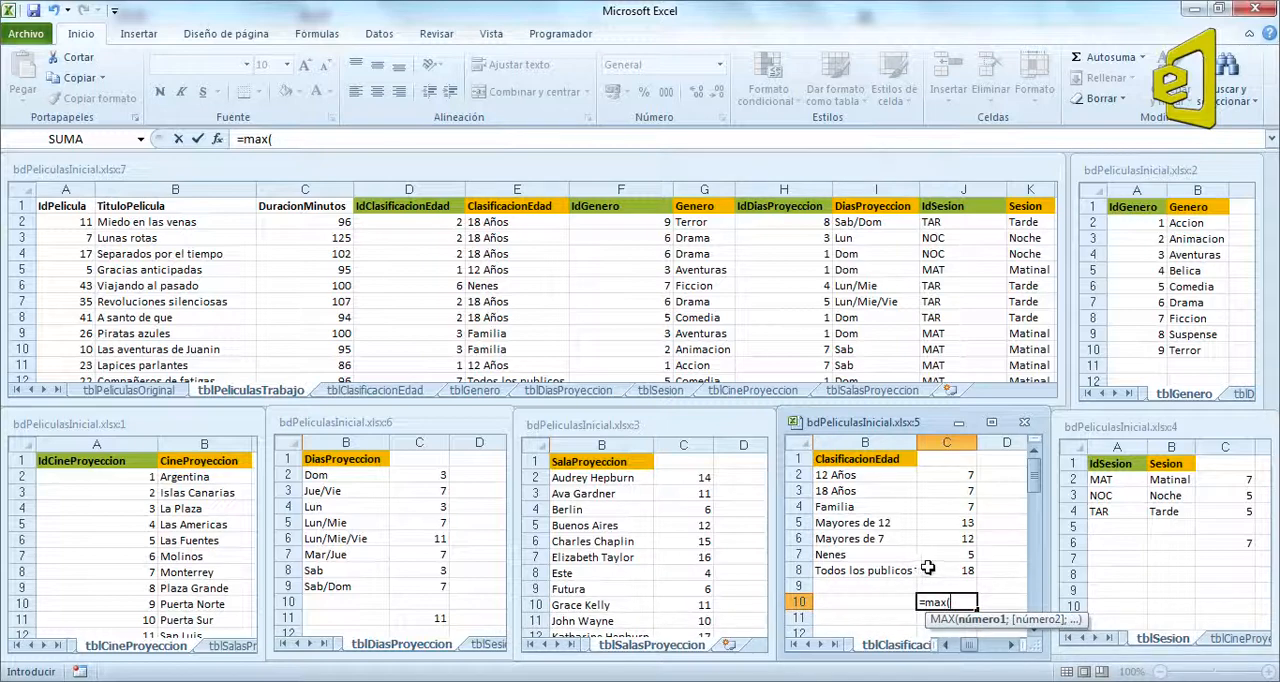
pyautogui.moveTo(928, 567); pyautogui.dragTo(927, 476)
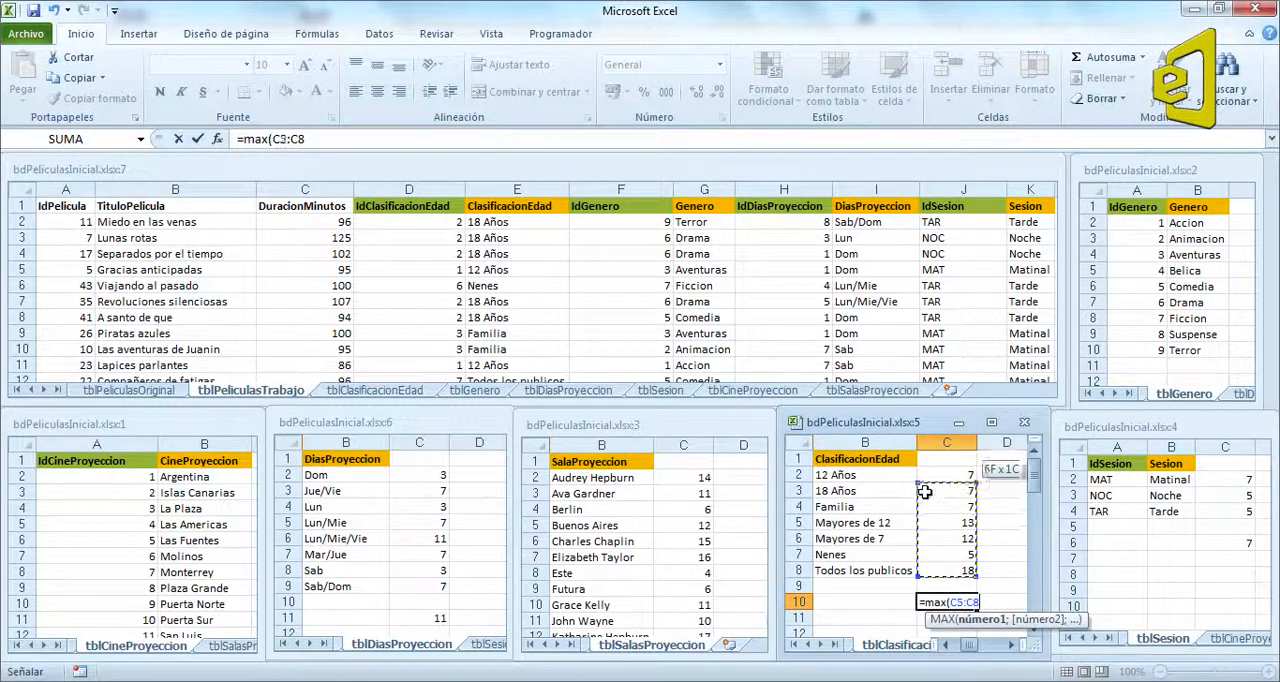
pyautogui.press('Return')
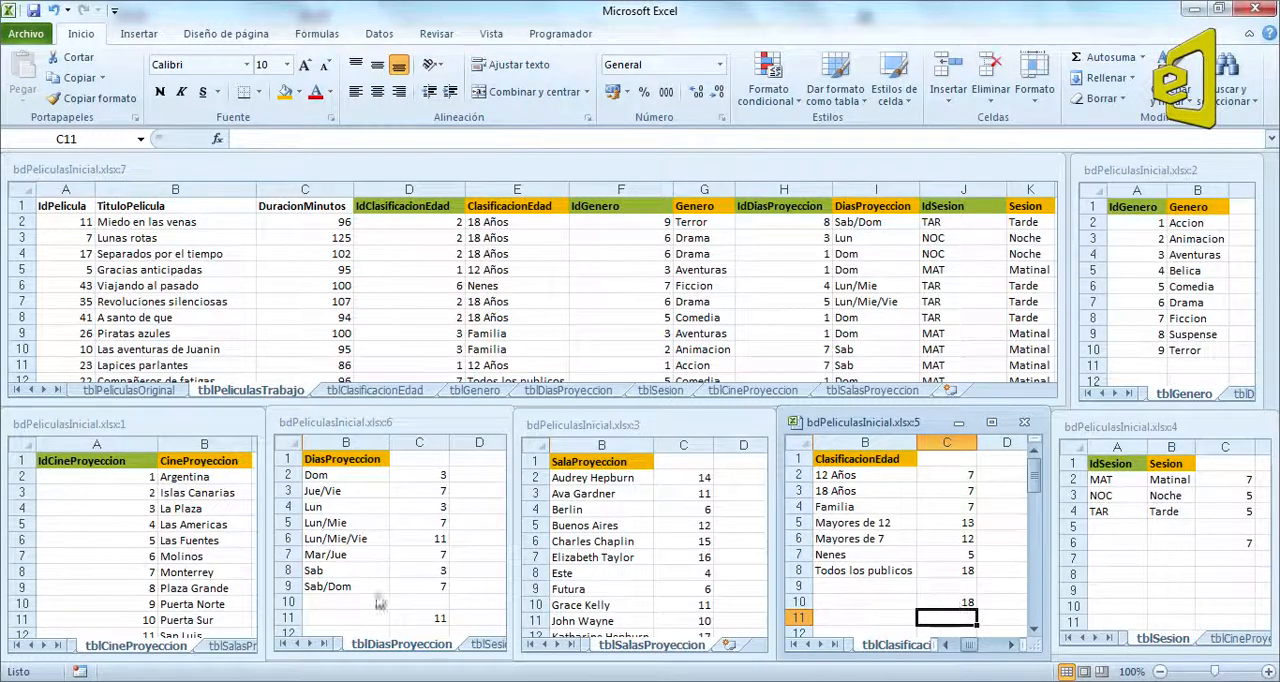
# Step: Review the computed text lengths in the tblCineProyeccion window and return its view to the first column
pyautogui.click(184, 607)
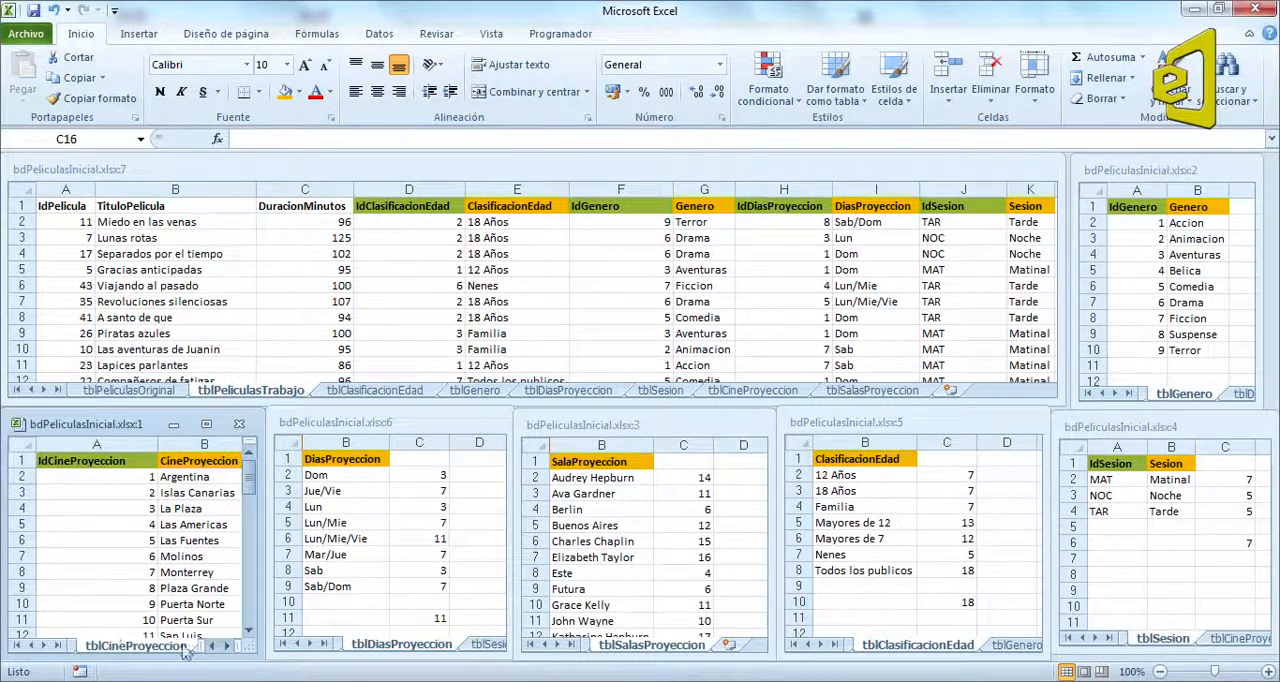
pyautogui.click(166, 575)
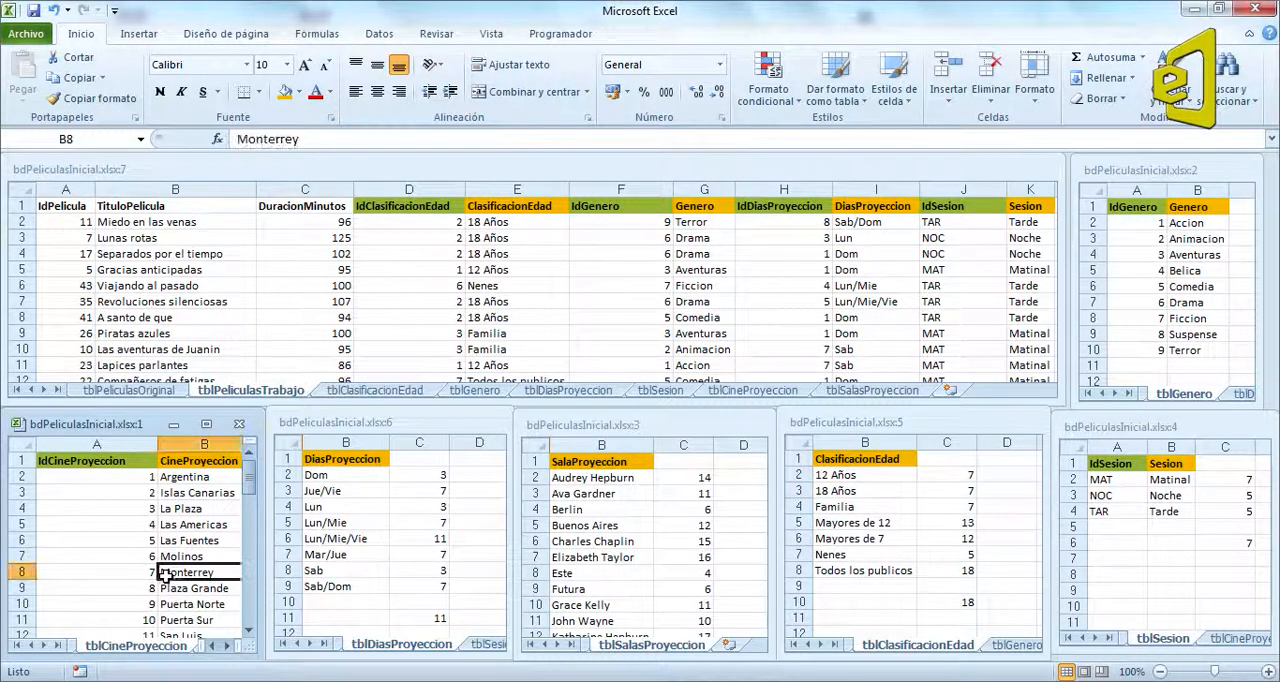
pyautogui.click(229, 646)
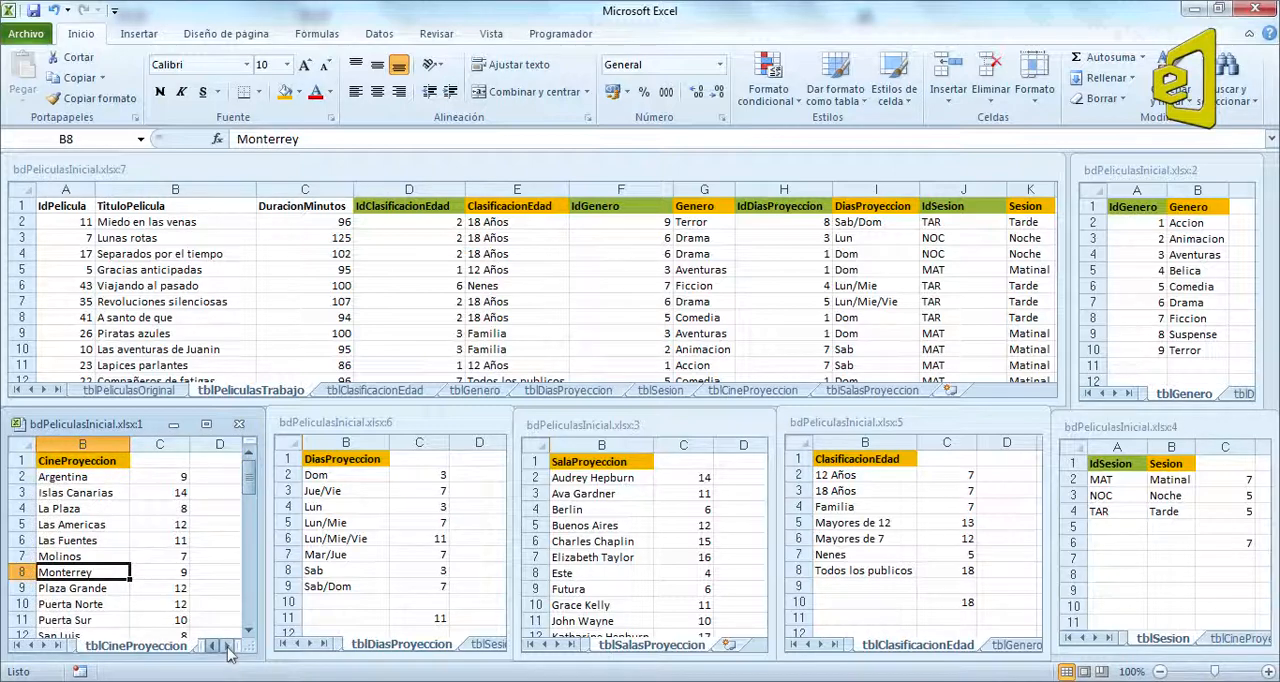
pyautogui.click(212, 648)
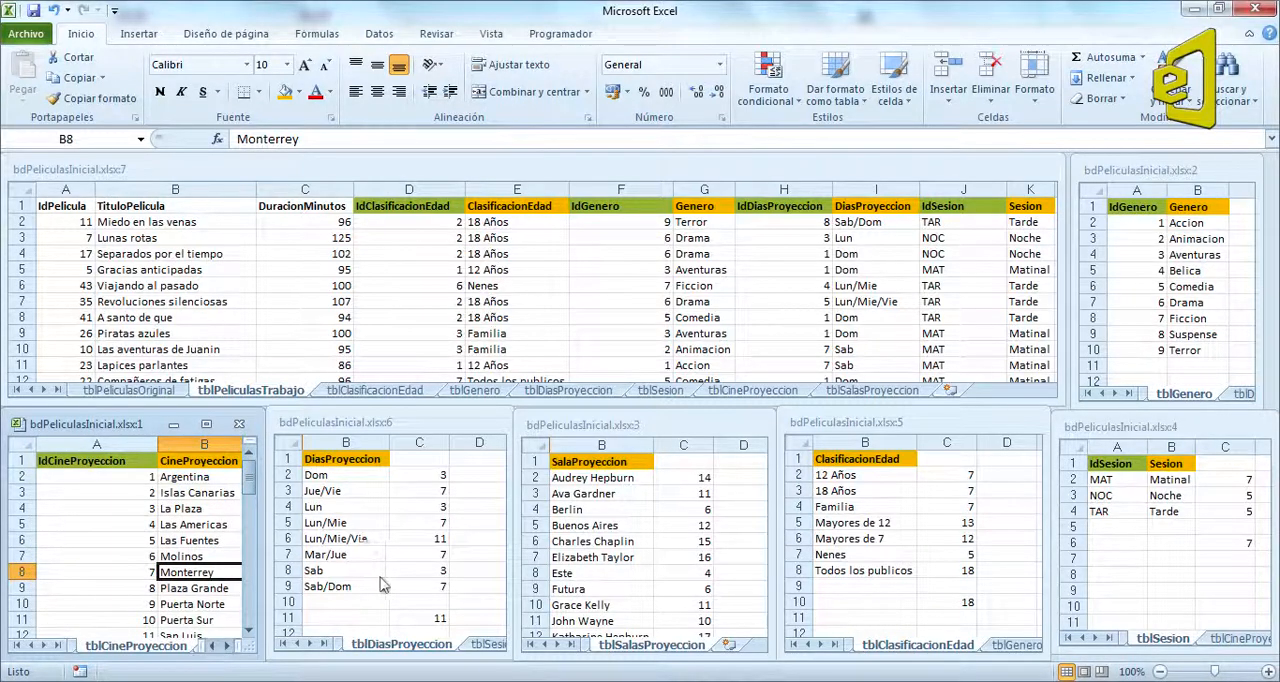
pyautogui.click(419, 632)
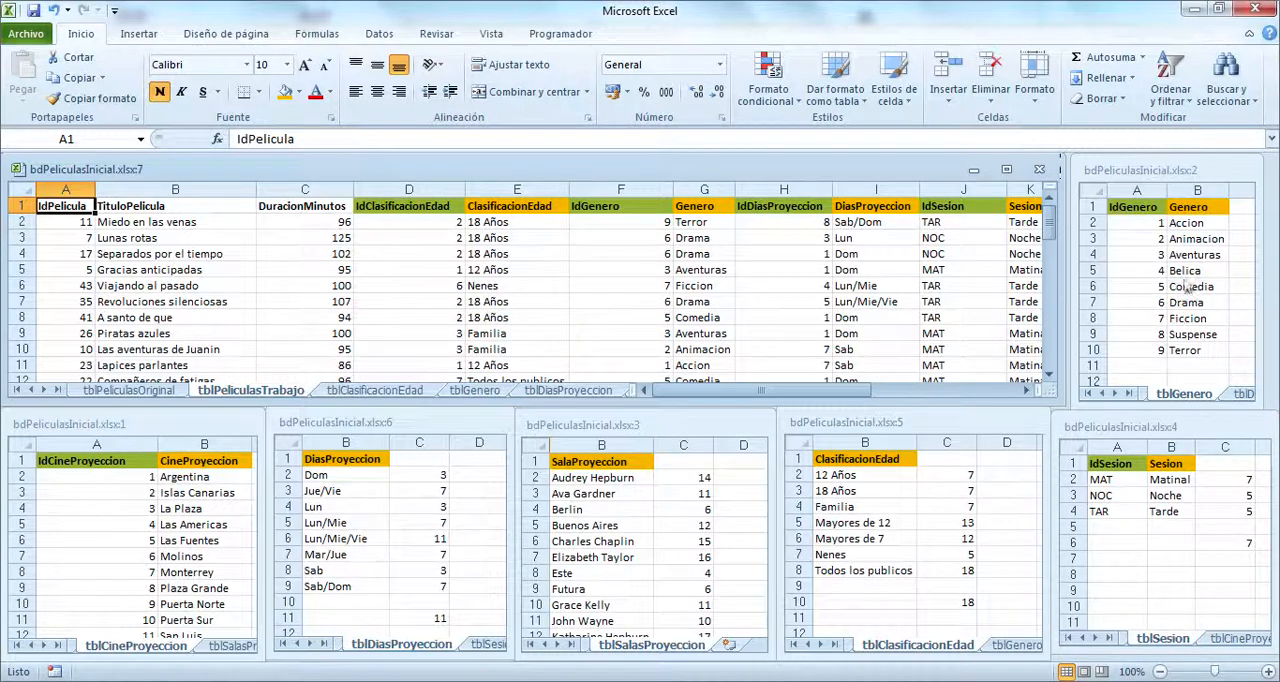
# Step: Close the tiled workbook windows showing tblGenero, tblSesion and tblClasificacionEdad
pyautogui.click(1204, 172)
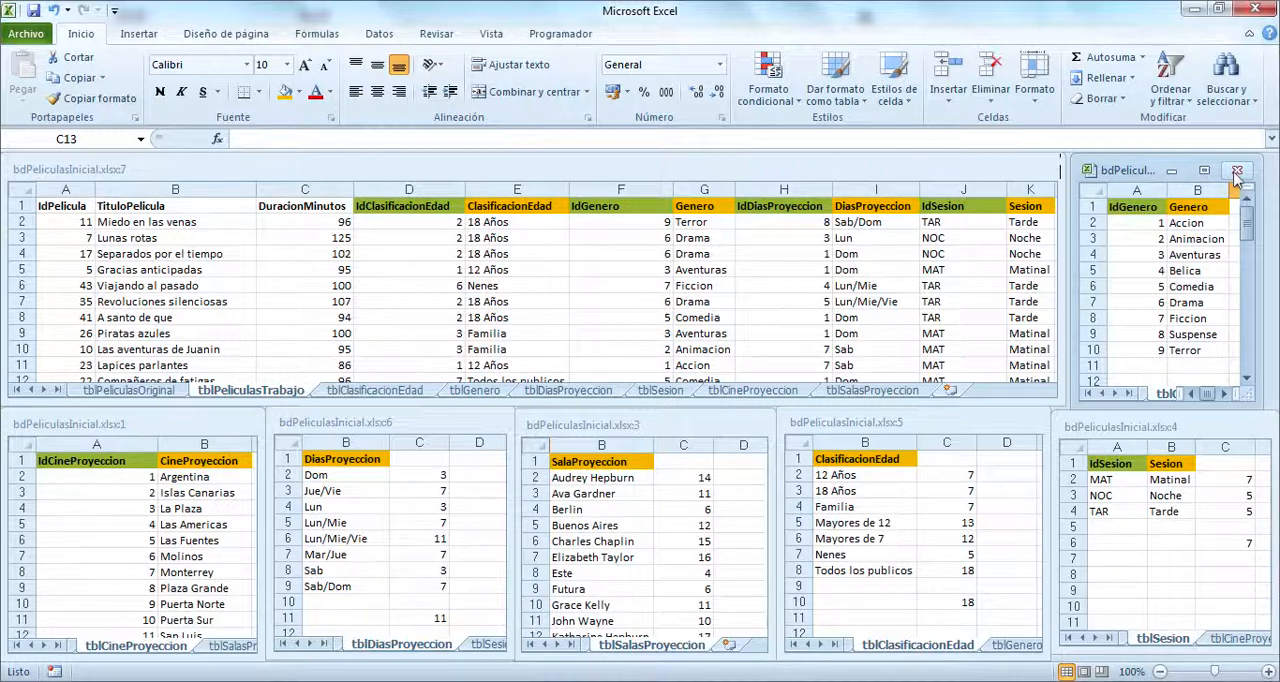
pyautogui.click(1237, 173)
pyautogui.click(1226, 440)
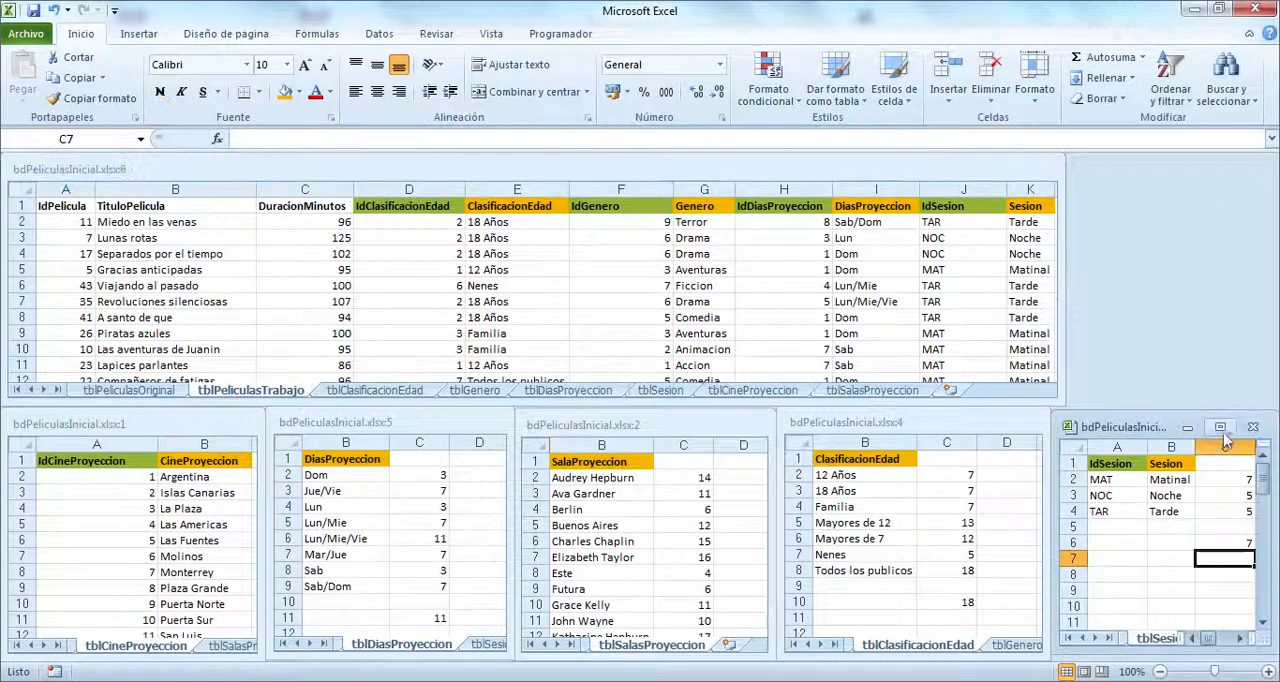
pyautogui.click(1253, 427)
pyautogui.click(1010, 424)
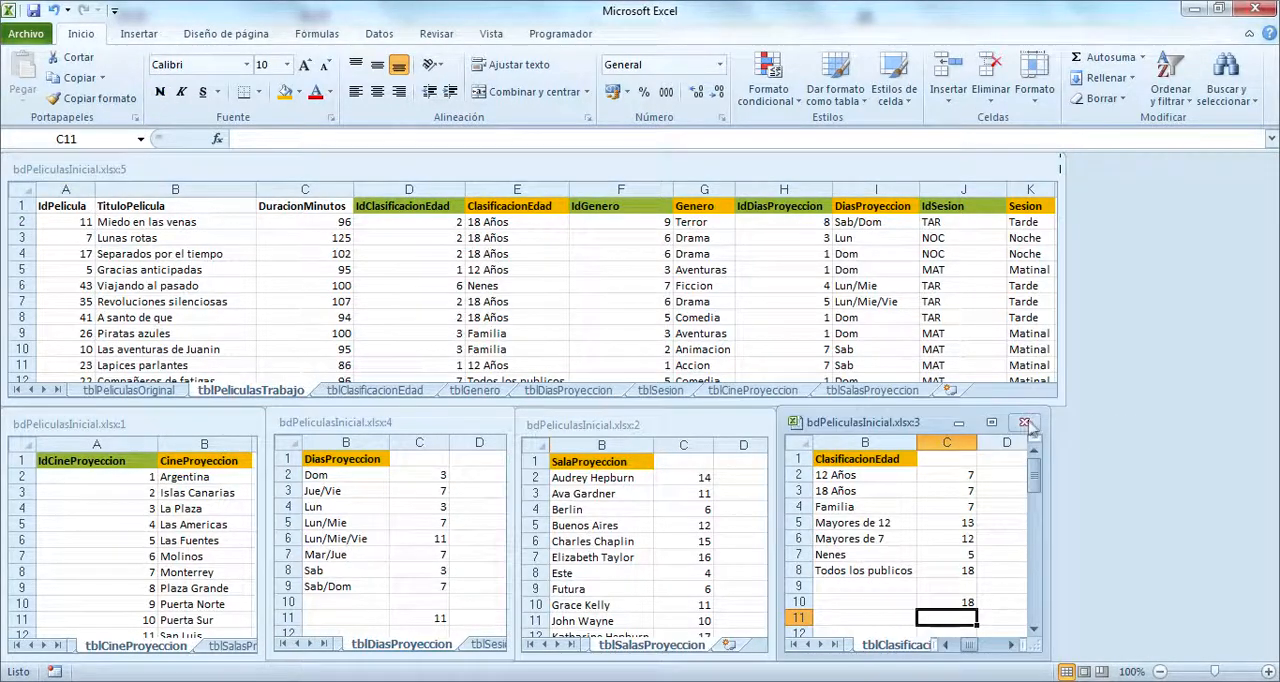
pyautogui.click(1024, 422)
# Step: Close the windows showing tblSalasProyeccion, tblDiasProyeccion and tblCineProyeccion, and maximize the remaining tblPeliculasTrabajo window
pyautogui.click(650, 428)
pyautogui.click(759, 422)
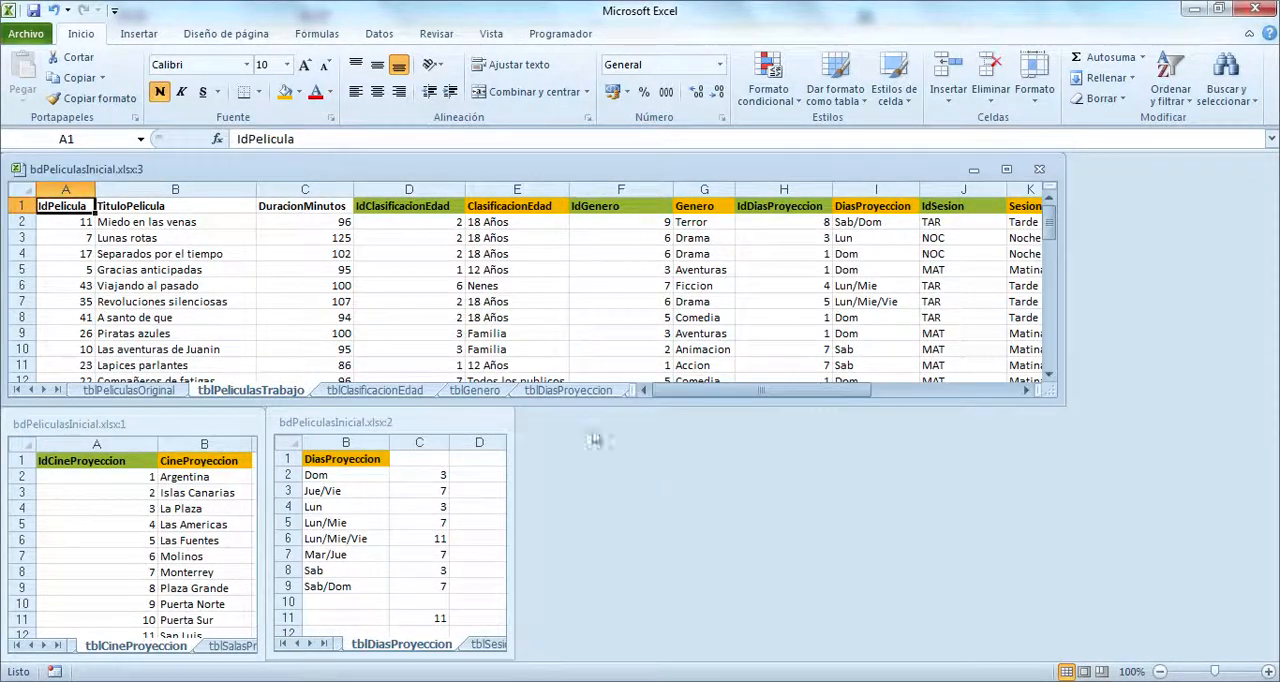
pyautogui.click(470, 422)
pyautogui.click(500, 423)
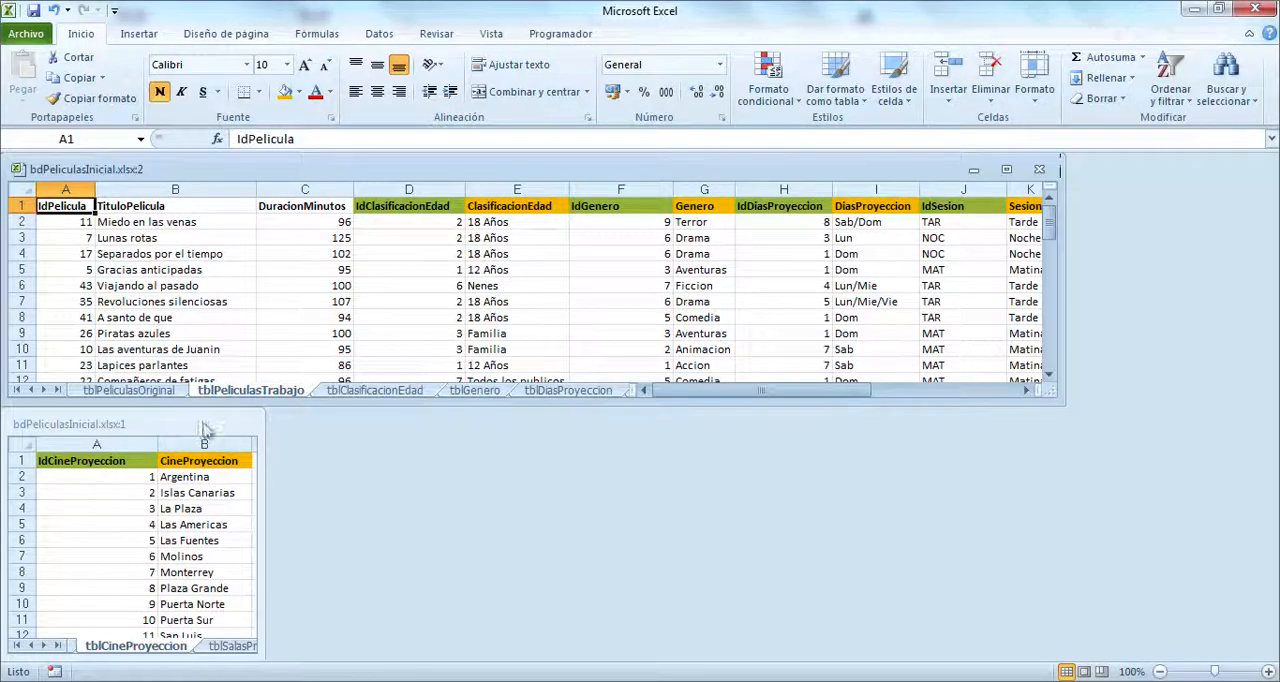
pyautogui.click(160, 572)
pyautogui.click(245, 424)
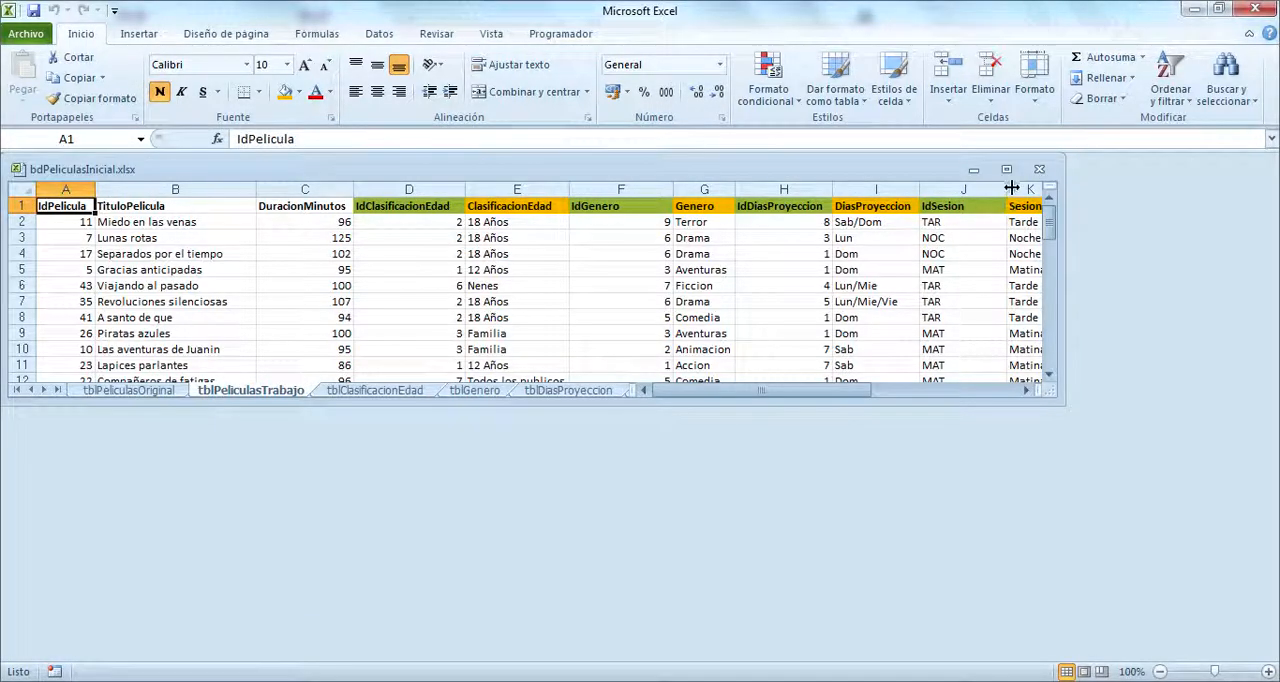
pyautogui.click(1006, 170)
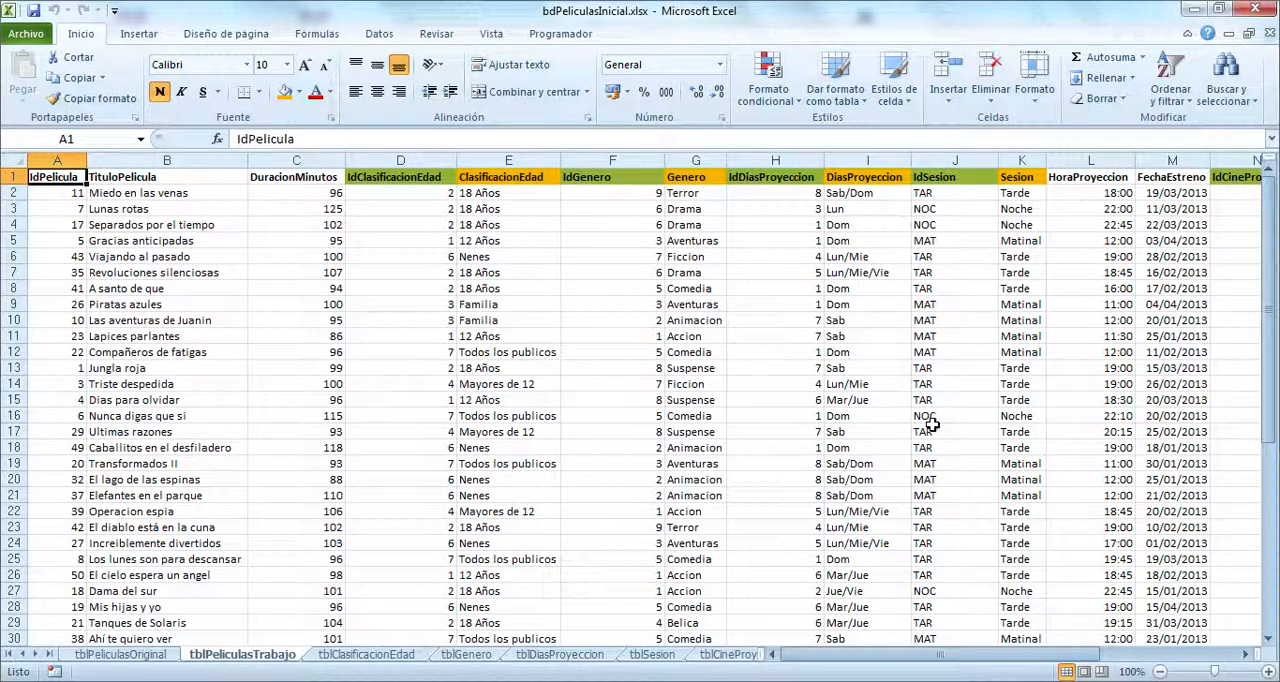
# Step: Open a second window of the workbook and arrange both windows side by side with the Mosaico option
pyautogui.click(490, 34)
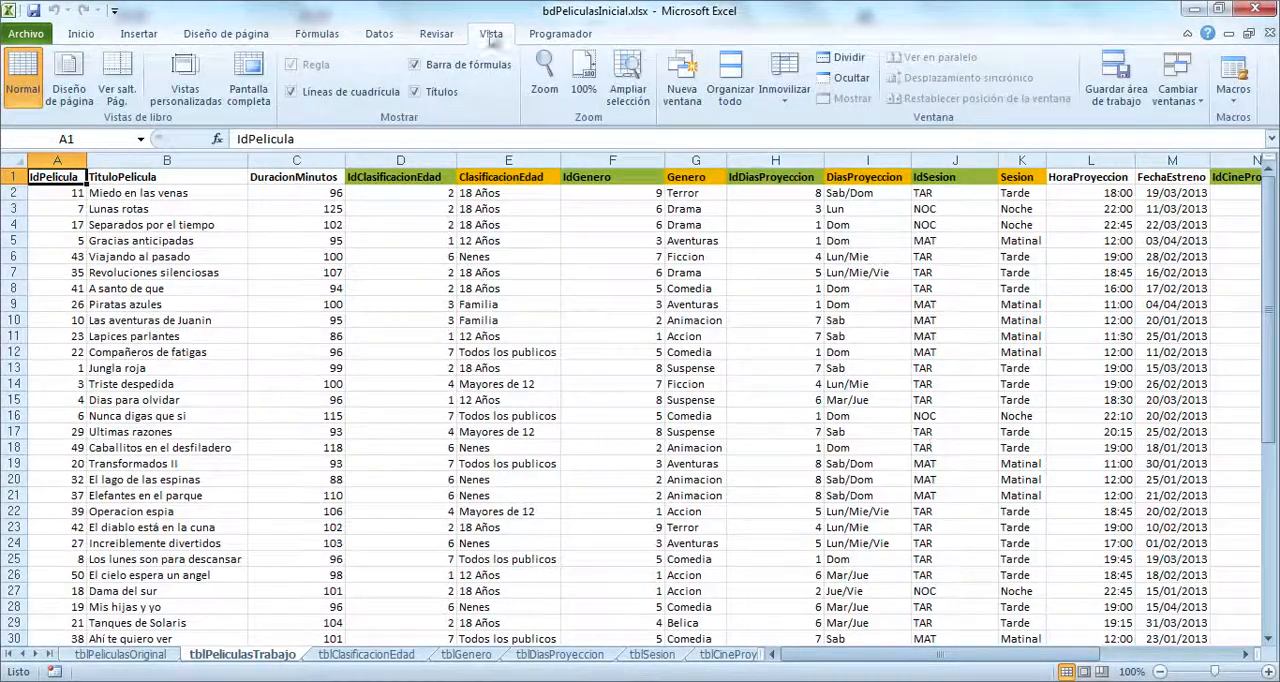
pyautogui.click(682, 76)
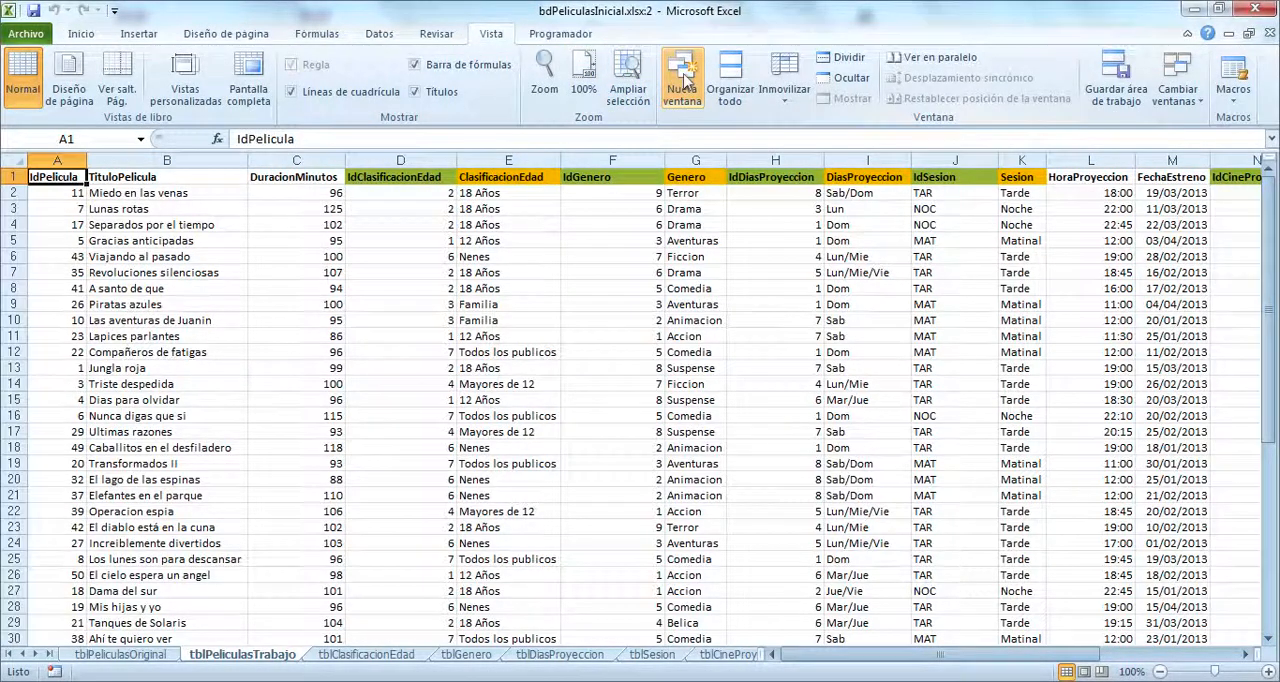
pyautogui.click(730, 80)
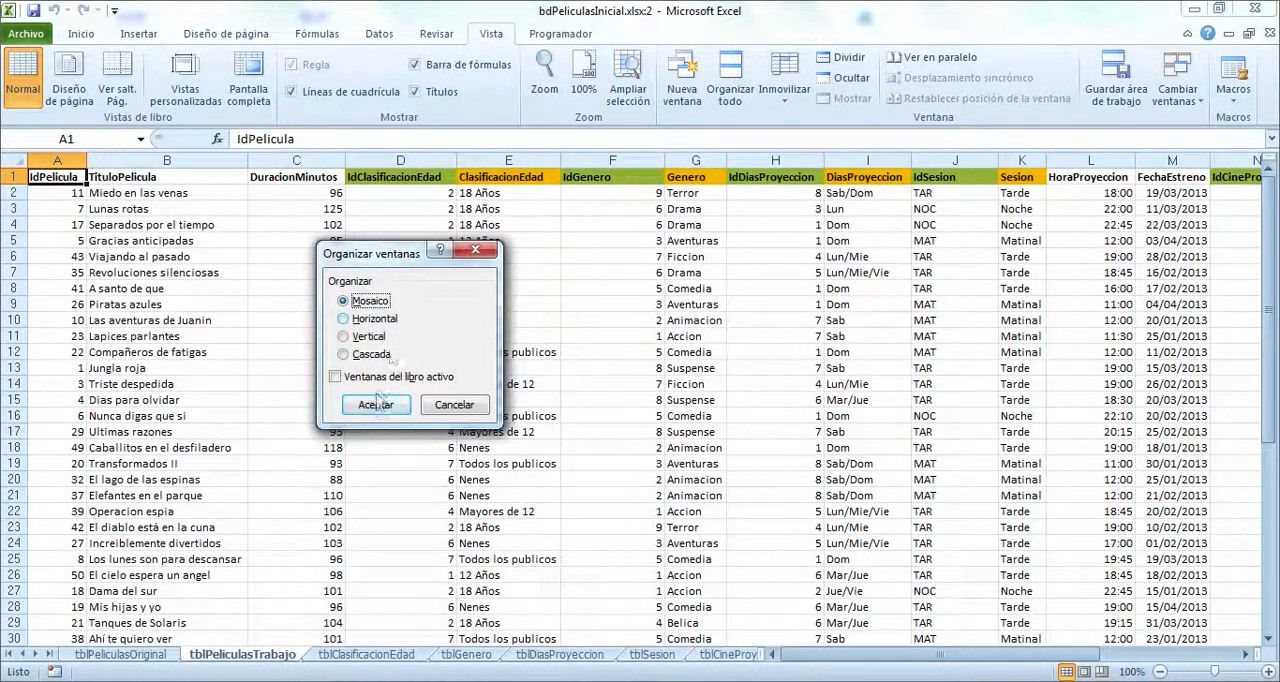
pyautogui.click(376, 404)
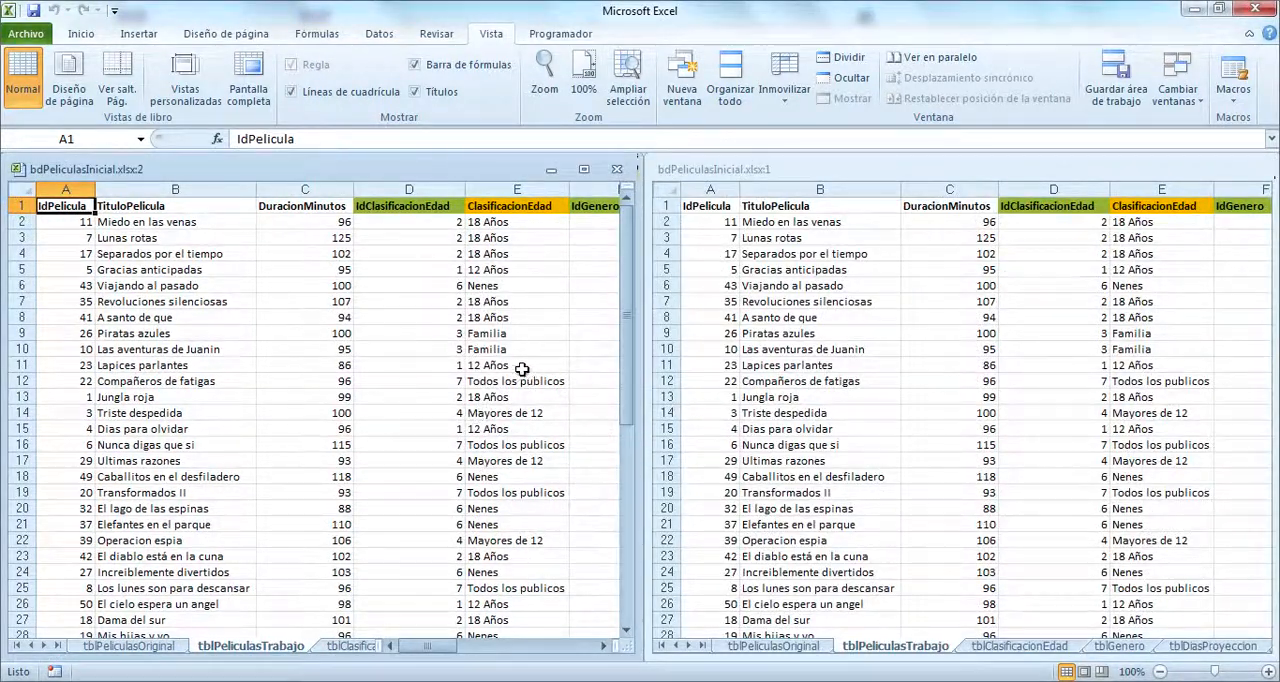
# Step: Select the IdClasificacionEdad and ClasificacionEdad columns of tblPeliculasTrabajo in one window and show the tblClasificacionEdad sheet in the other
pyautogui.moveTo(442, 188); pyautogui.dragTo(505, 188)
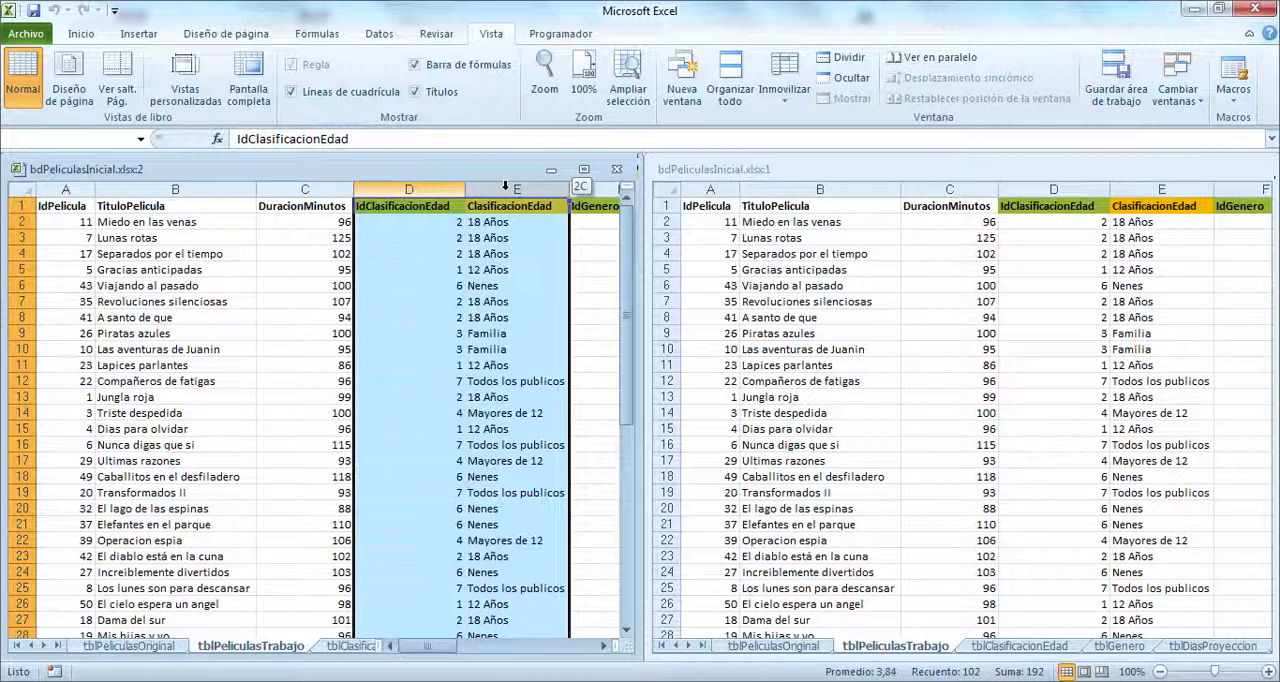
pyautogui.moveTo(505, 188); pyautogui.dragTo(505, 188)
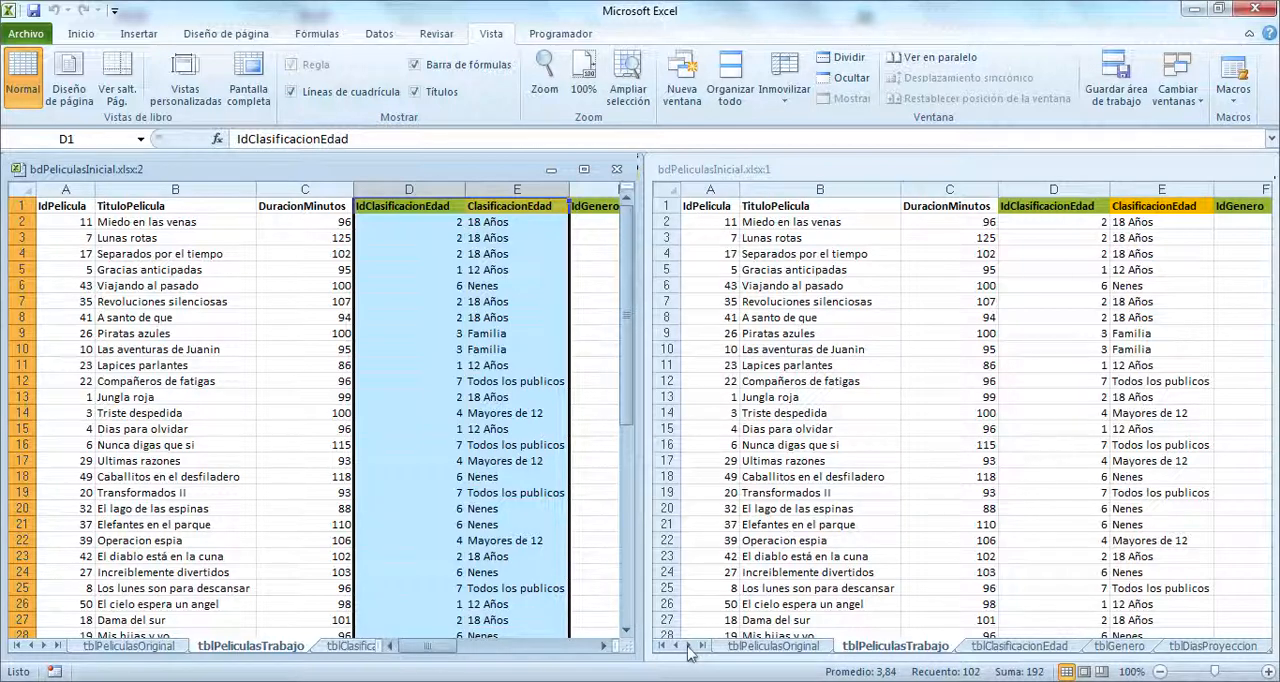
pyautogui.rightClick(688, 651)
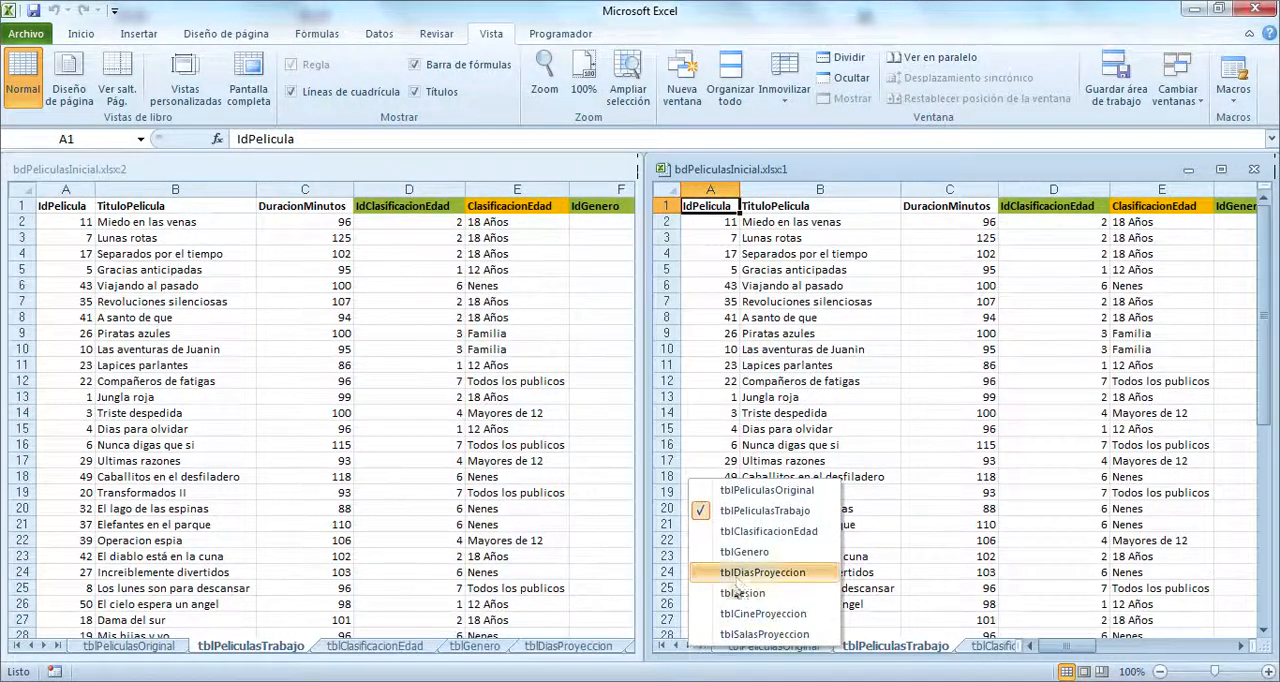
pyautogui.click(793, 533)
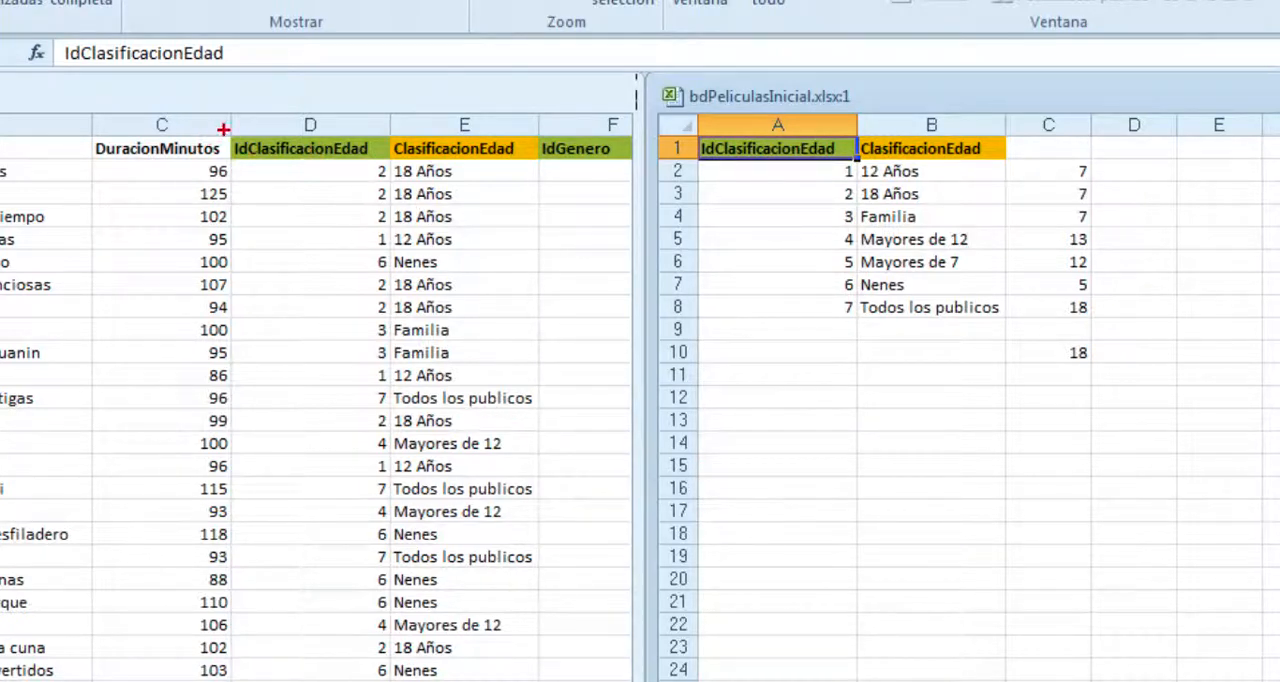
# Step: Compare the IdClasificacionEdad field and its "Todos los publicos" entry in tblPeliculasTrabajo with the matching record in tblClasificacionEdad
pyautogui.moveTo(222, 122); pyautogui.dragTo(428, 176)
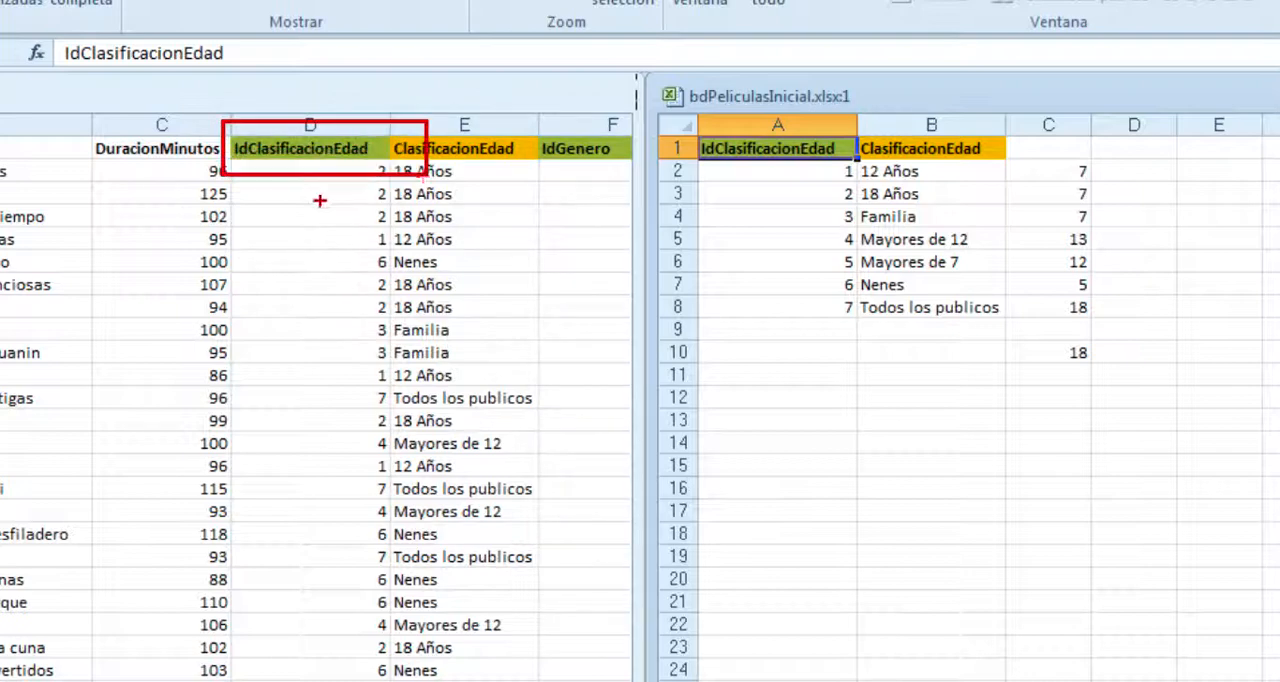
pyautogui.moveTo(314, 466); pyautogui.dragTo(316, 183)
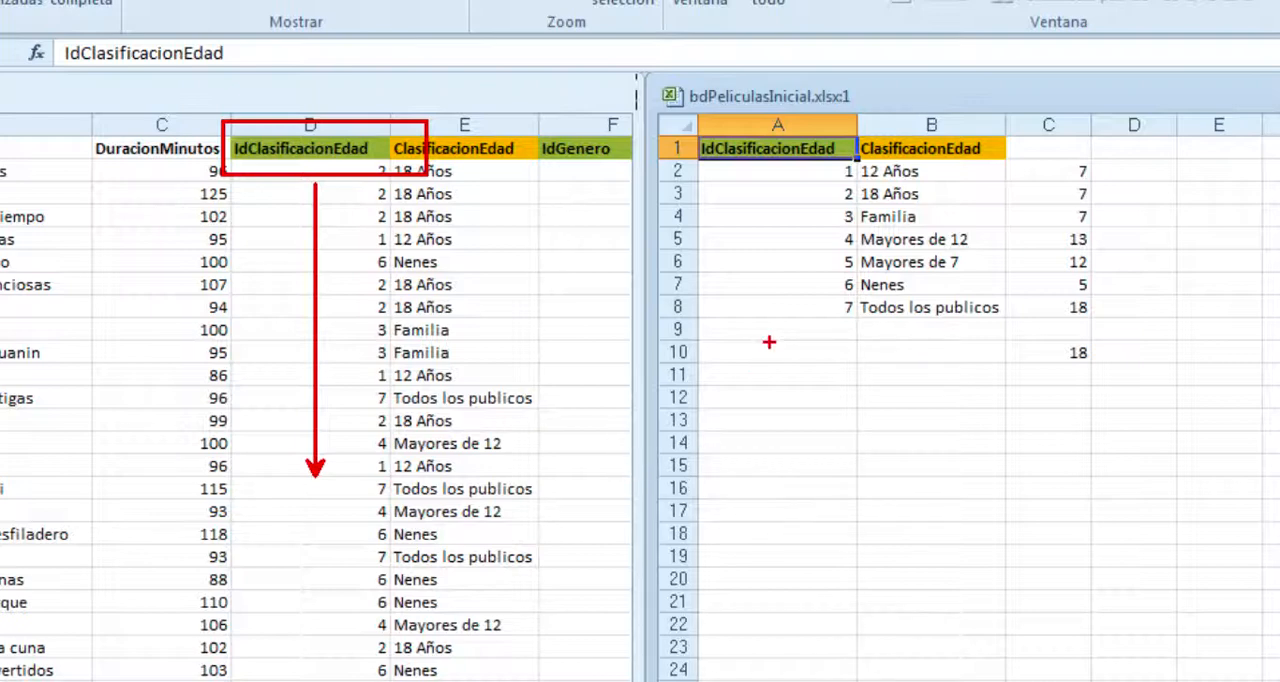
pyautogui.moveTo(677, 130)
pyautogui.mouseDown()
pyautogui.moveTo(764, 160)
pyautogui.moveTo(858, 164)
pyautogui.mouseUp()
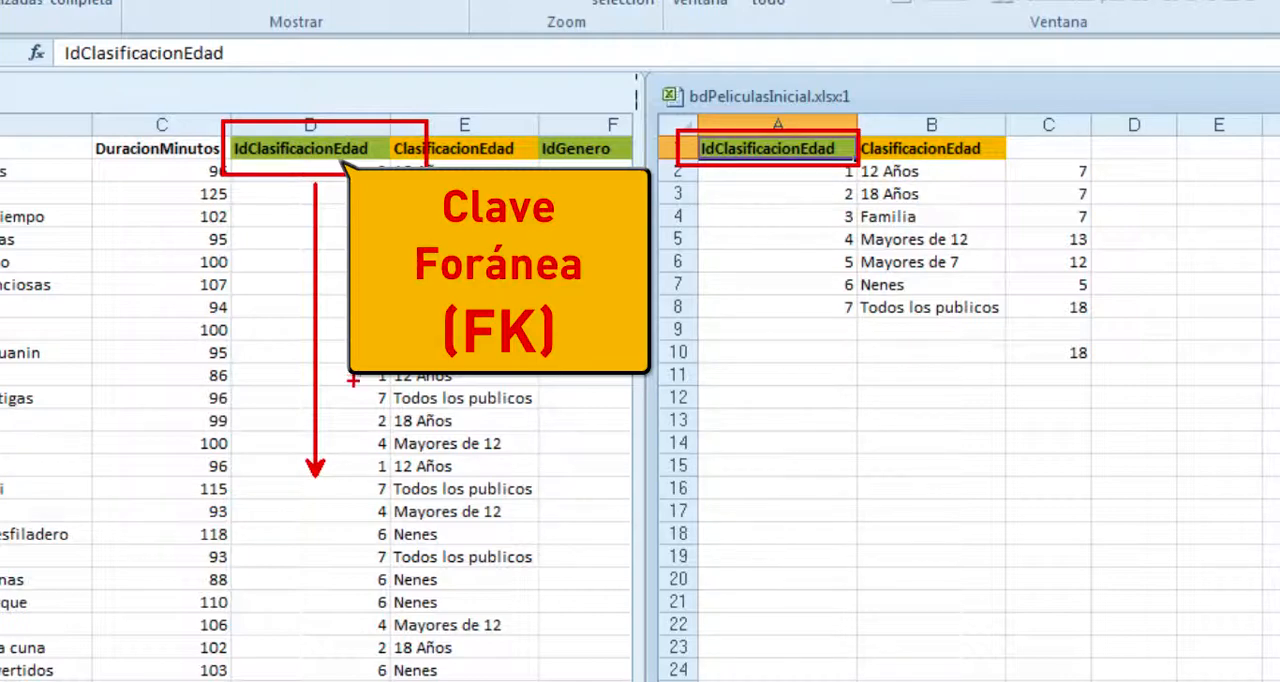
pyautogui.moveTo(356, 383)
pyautogui.mouseDown()
pyautogui.moveTo(466, 434)
pyautogui.moveTo(557, 413)
pyautogui.mouseUp()
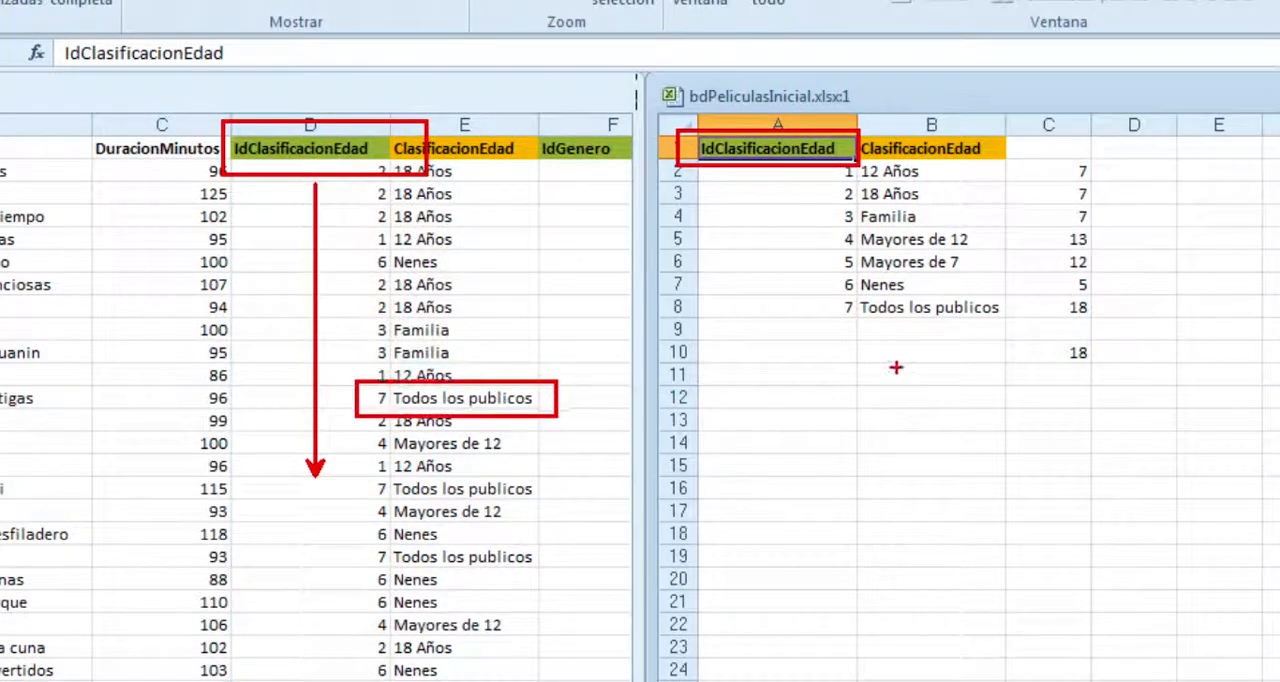
pyautogui.moveTo(820, 295)
pyautogui.mouseDown()
pyautogui.moveTo(998, 308)
pyautogui.moveTo(1025, 325)
pyautogui.mouseUp()
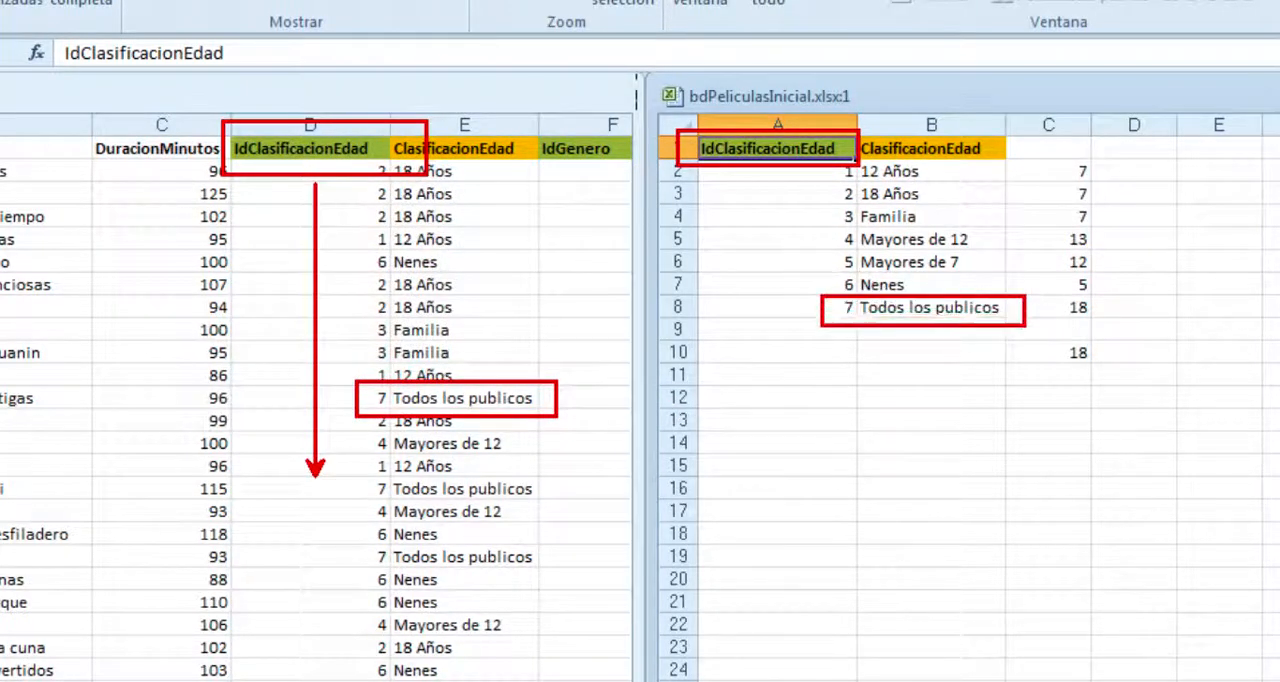
pyautogui.moveTo(913, 345); pyautogui.dragTo(913, 598)
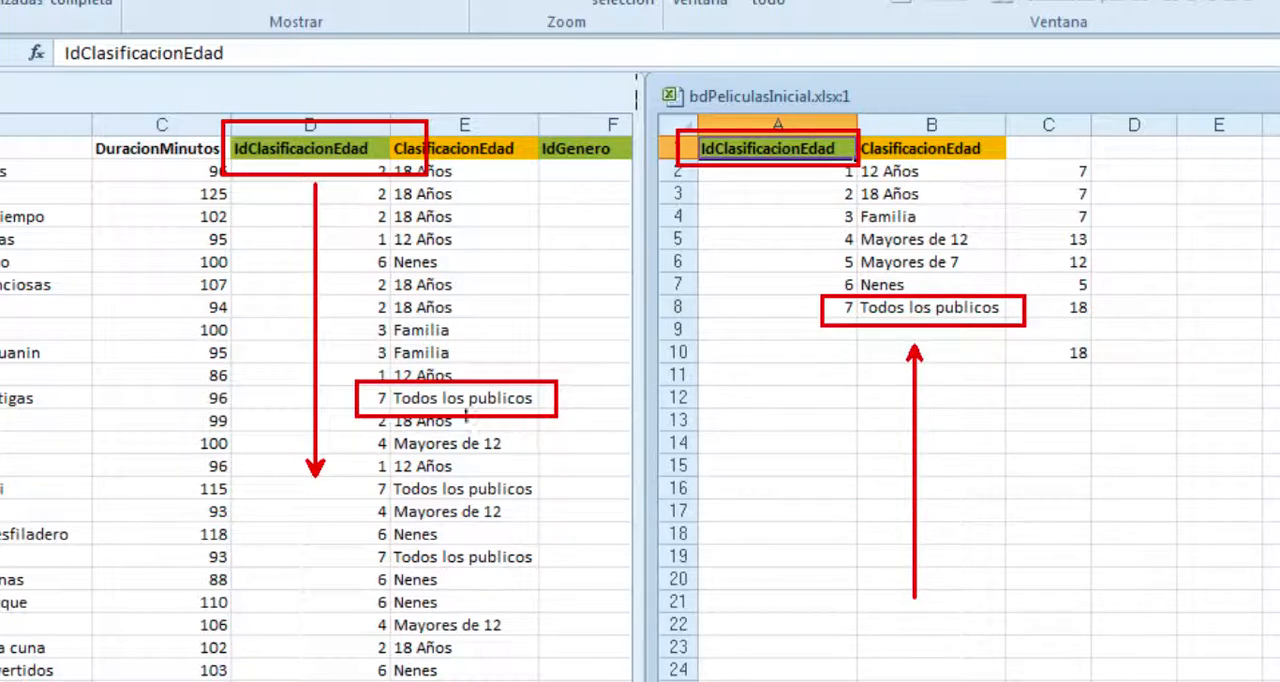
pyautogui.moveTo(398, 398); pyautogui.dragTo(538, 403)
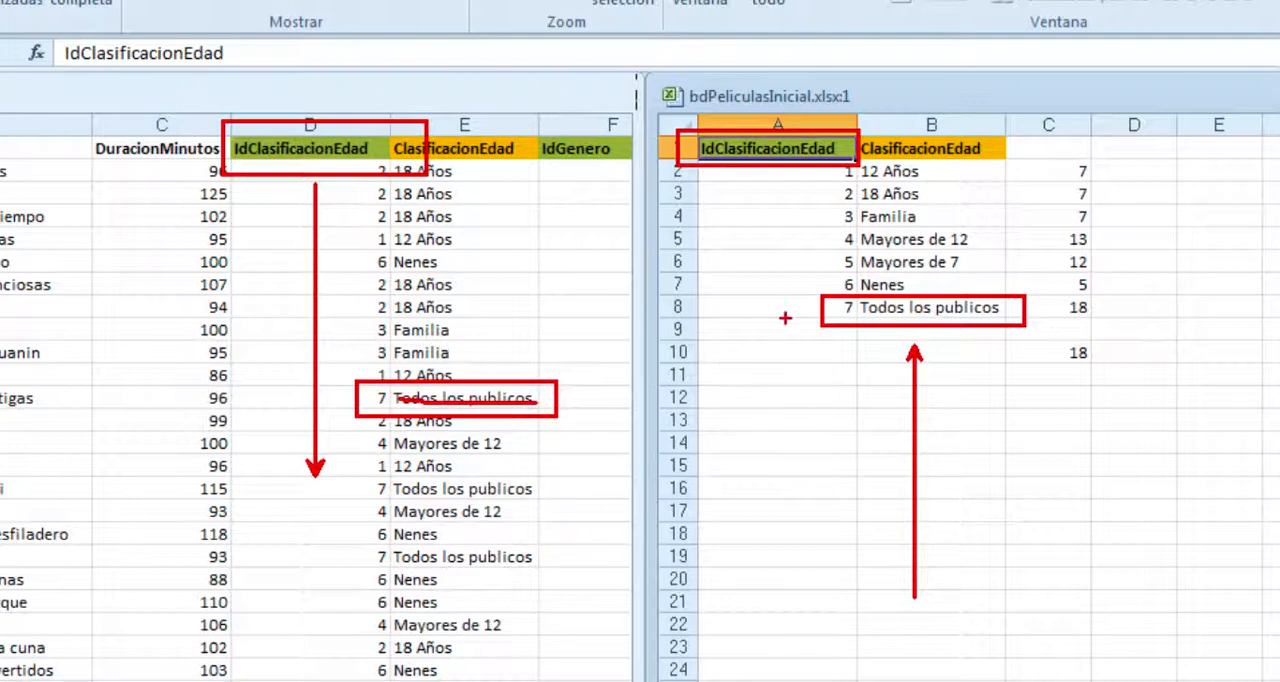
pyautogui.moveTo(848, 291)
pyautogui.mouseDown()
pyautogui.moveTo(800, 326)
pyautogui.moveTo(848, 290)
pyautogui.moveTo(600, 213)
pyautogui.moveTo(450, 292)
pyautogui.moveTo(392, 380)
pyautogui.moveTo(358, 390)
pyautogui.moveTo(380, 425)
pyautogui.moveTo(397, 385)
pyautogui.moveTo(352, 390)
pyautogui.mouseUp()
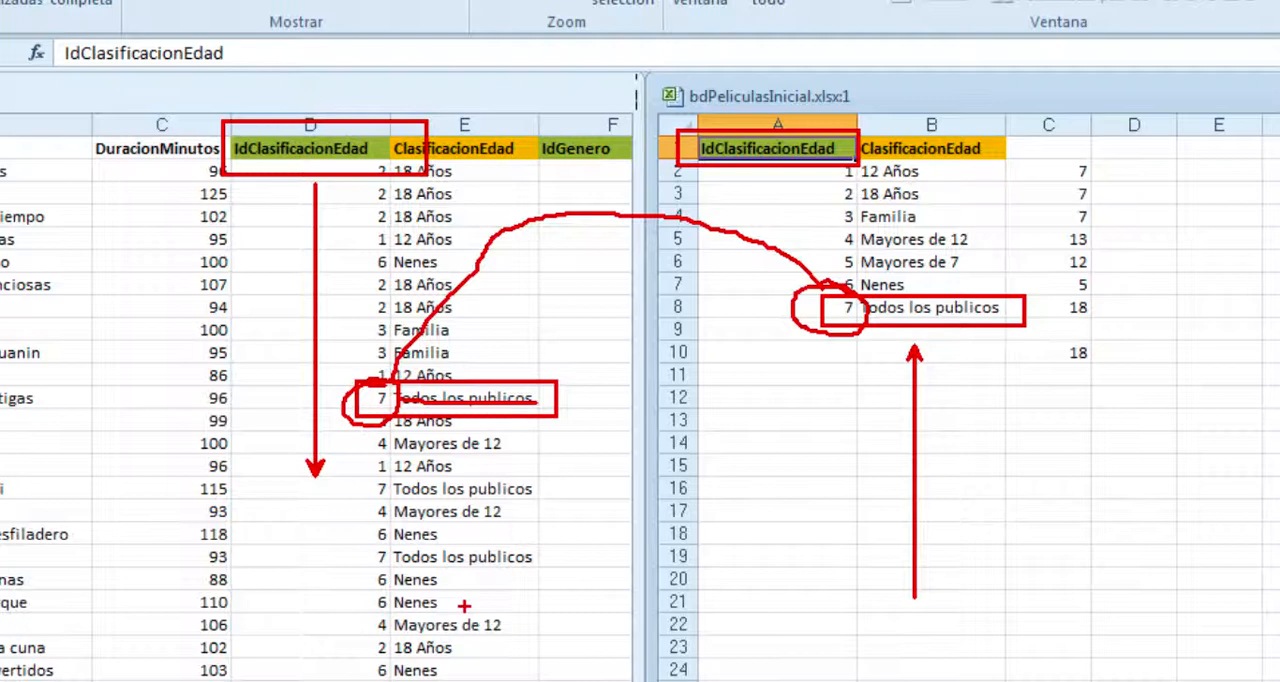
pyautogui.hotkey('ctrl', 'z')
pyautogui.hotkey('ctrl', 'z')
pyautogui.hotkey('ctrl', 'z')
pyautogui.hotkey('ctrl', 'z')
pyautogui.hotkey('ctrl', 'z')
pyautogui.hotkey('ctrl', 'z')
pyautogui.hotkey('ctrl', 'z')
pyautogui.hotkey('ctrl', 'z')
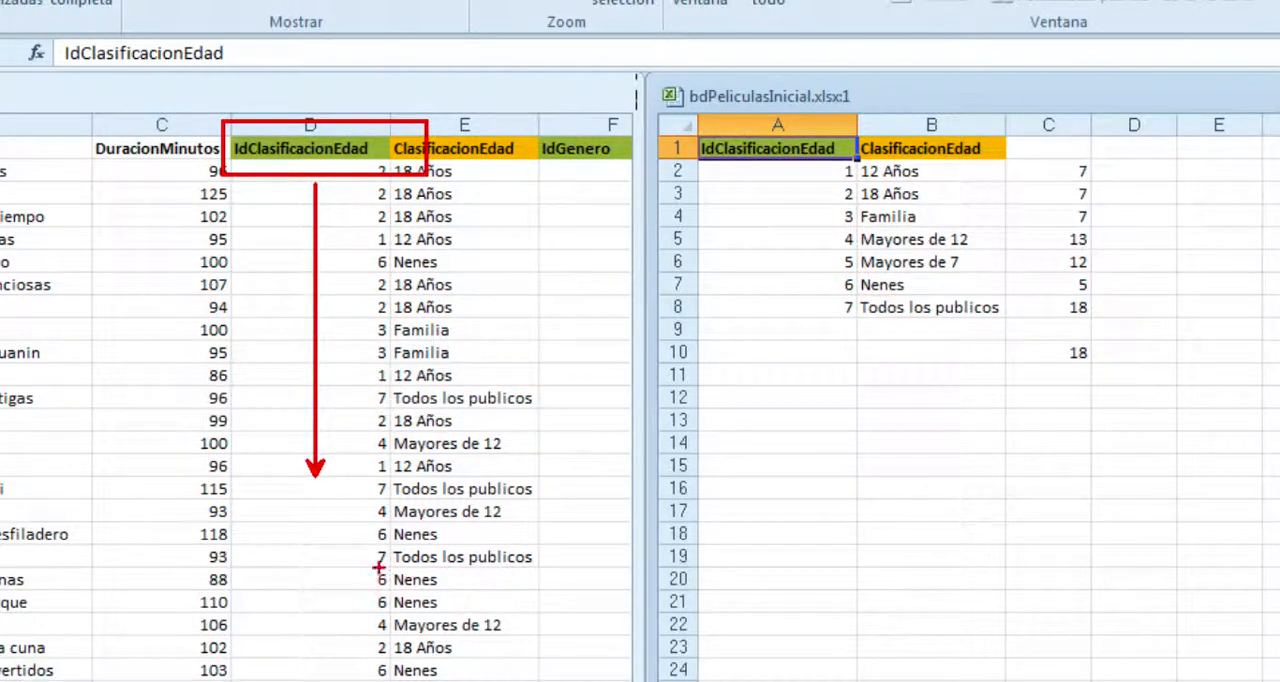
pyautogui.click(374, 561)
pyautogui.press('Escape')
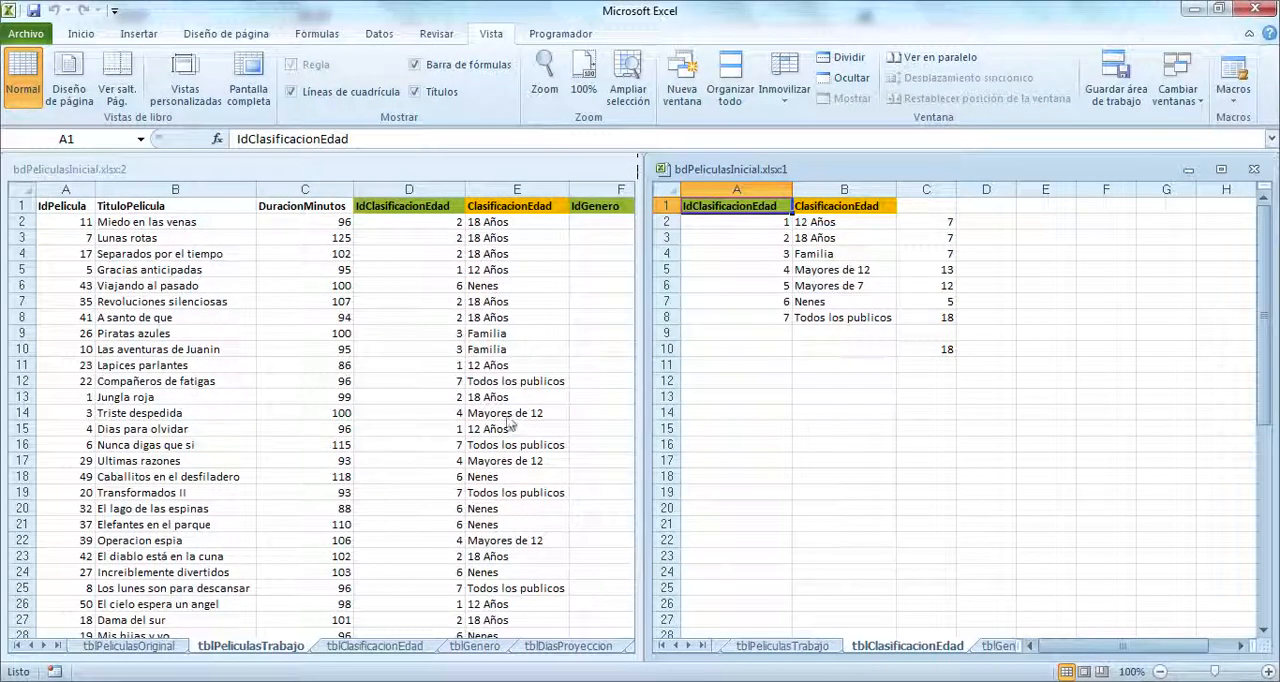
# Step: Compare the "Mayores de 12" entry and its code in tblPeliculasTrabajo with the matching record in tblClasificacionEdad
pyautogui.press('F2')
pyautogui.hotkey('ctrl', '2')
pyautogui.moveTo(441, 404); pyautogui.dragTo(558, 424)
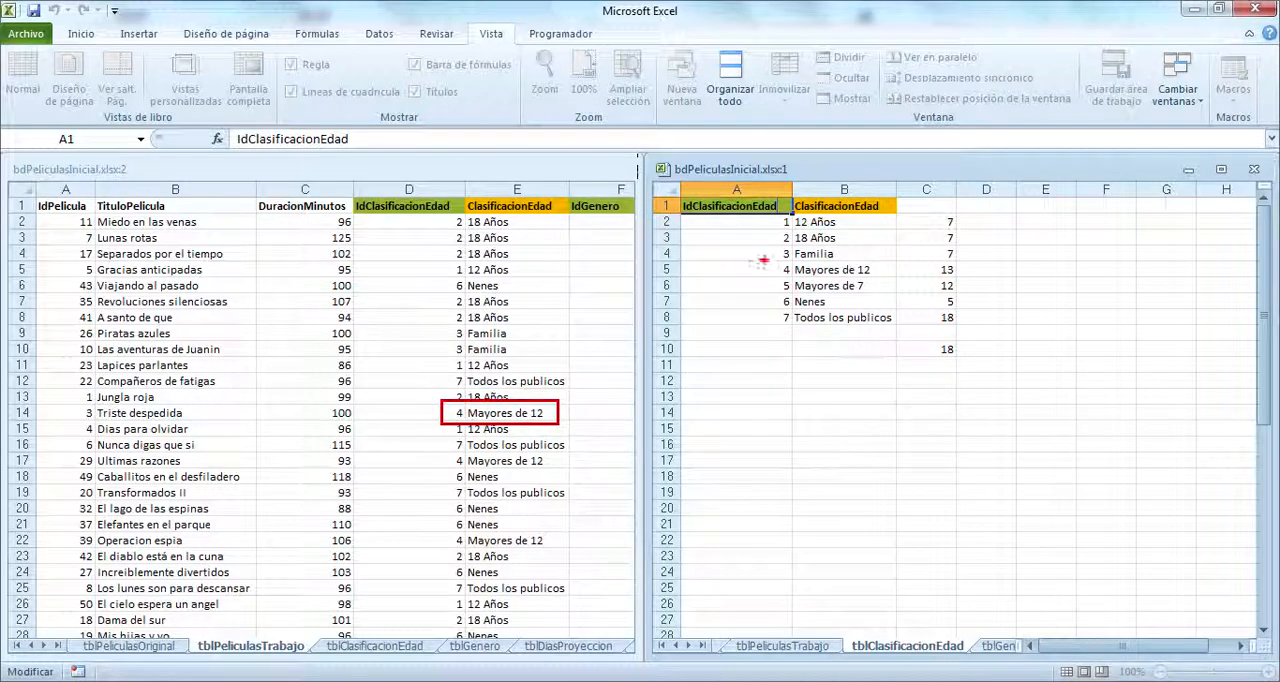
pyautogui.moveTo(764, 261); pyautogui.dragTo(895, 278)
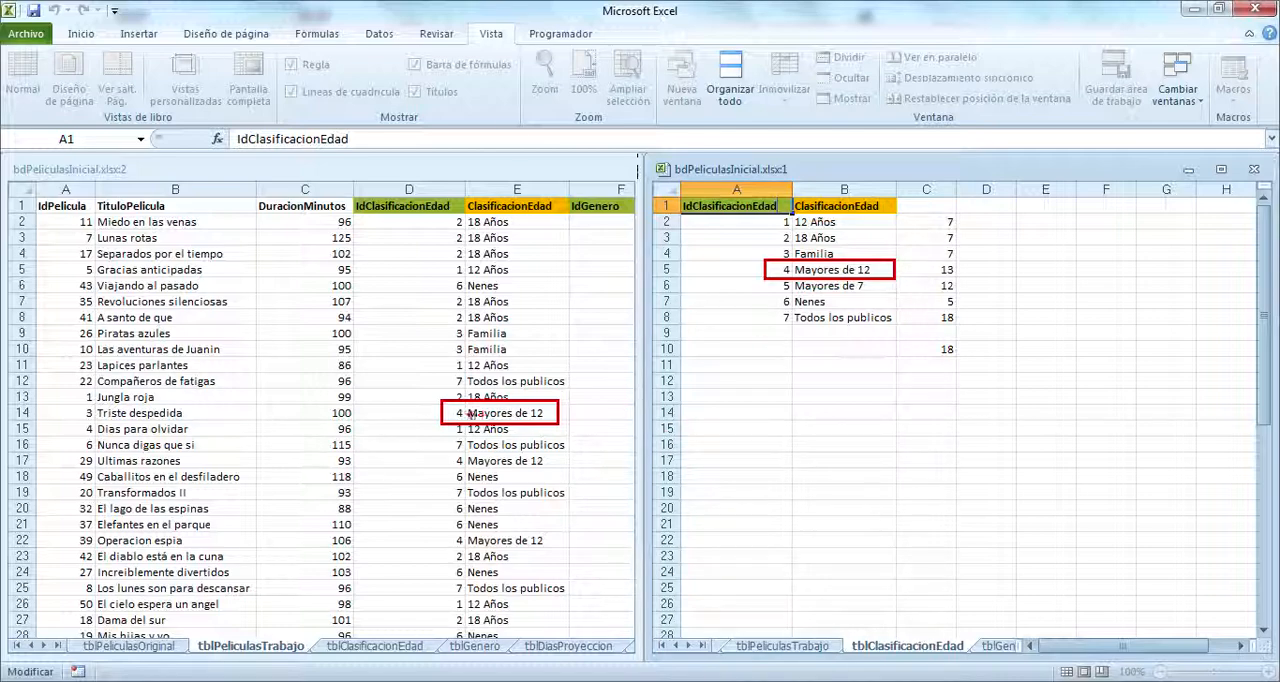
pyautogui.moveTo(466, 413); pyautogui.dragTo(547, 413)
pyautogui.moveTo(446, 410)
pyautogui.mouseDown()
pyautogui.moveTo(474, 420)
pyautogui.moveTo(464, 393)
pyautogui.moveTo(608, 291)
pyautogui.moveTo(802, 261)
pyautogui.moveTo(762, 288)
pyautogui.moveTo(790, 272)
pyautogui.moveTo(788, 258)
pyautogui.mouseUp()
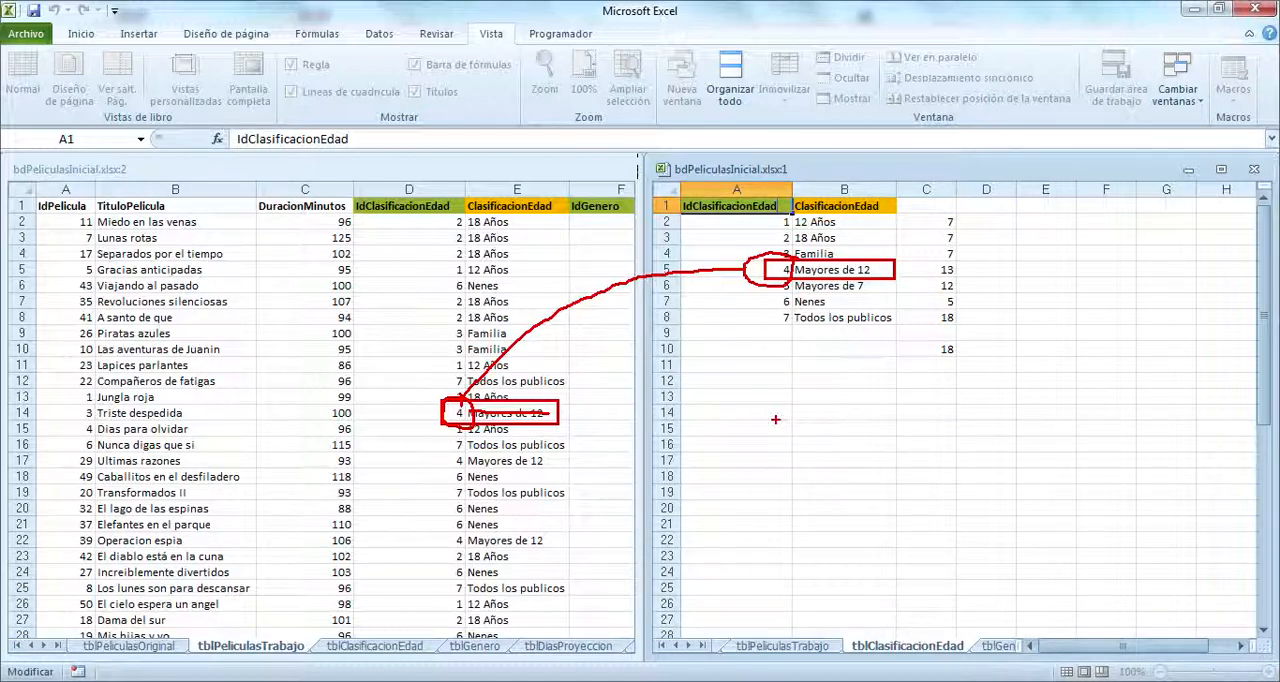
pyautogui.press('Escape')
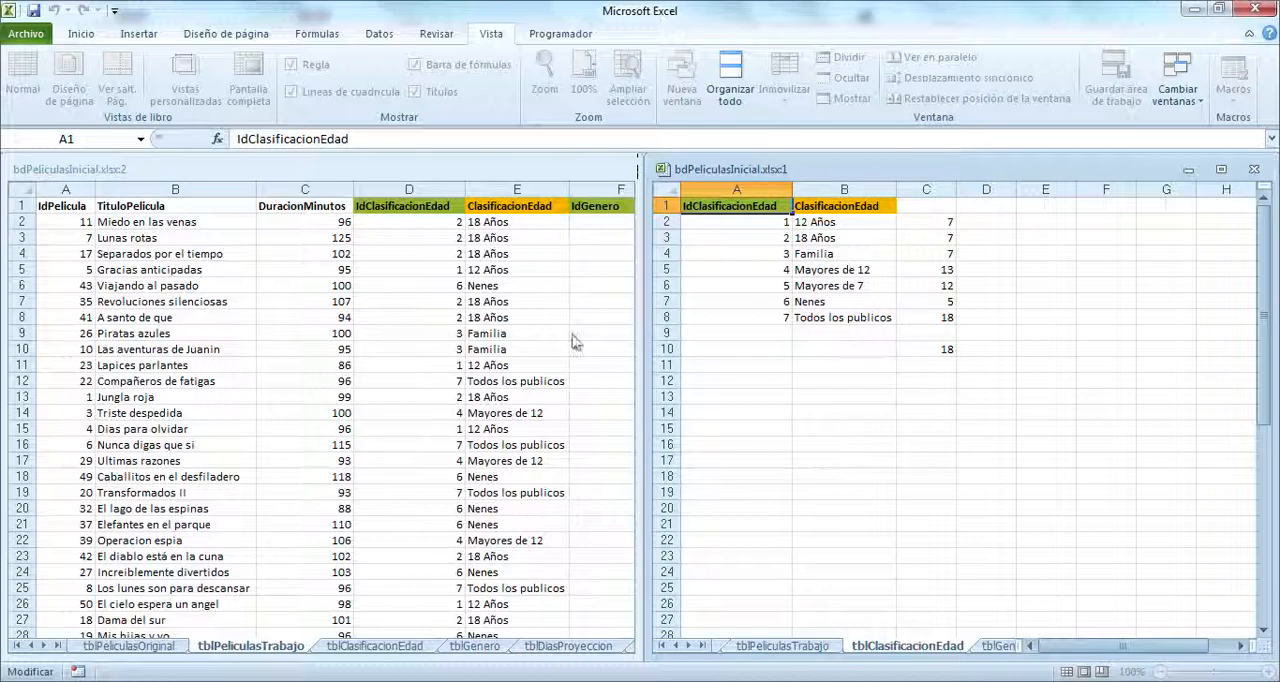
# Step: Close the window showing tblClasificacionEdad and maximize the remaining tblPeliculasTrabajo window
pyautogui.click(723, 377)
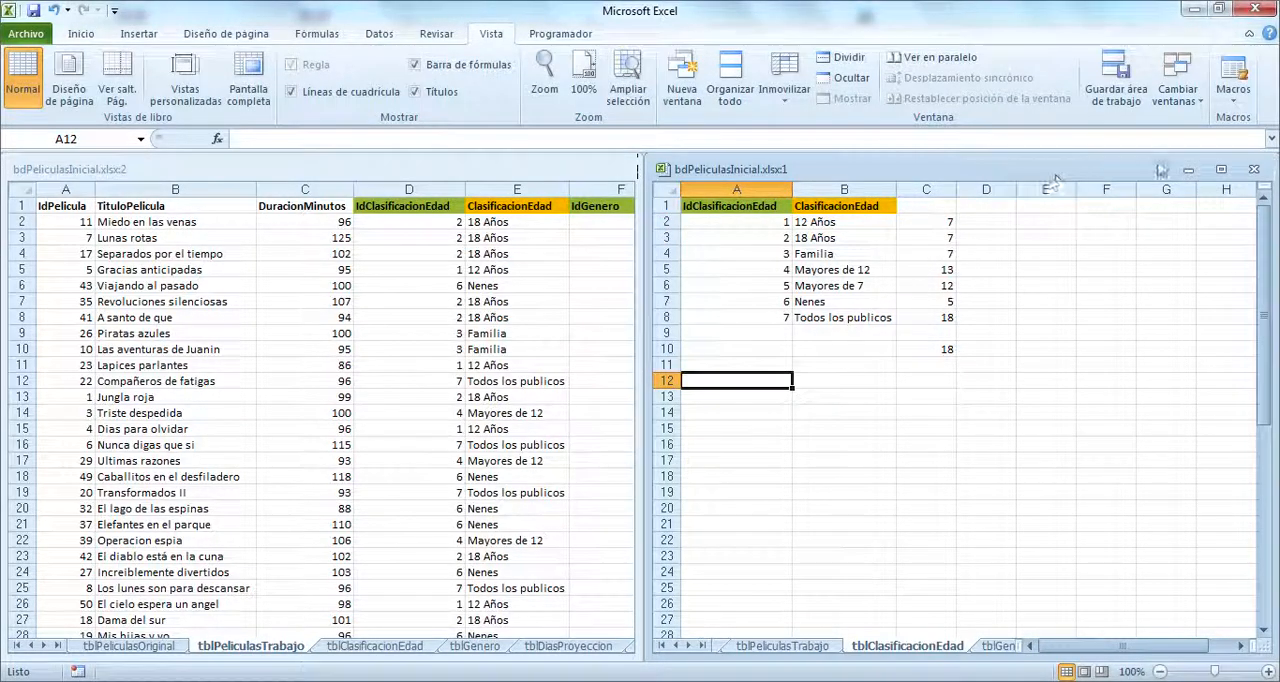
pyautogui.click(1253, 169)
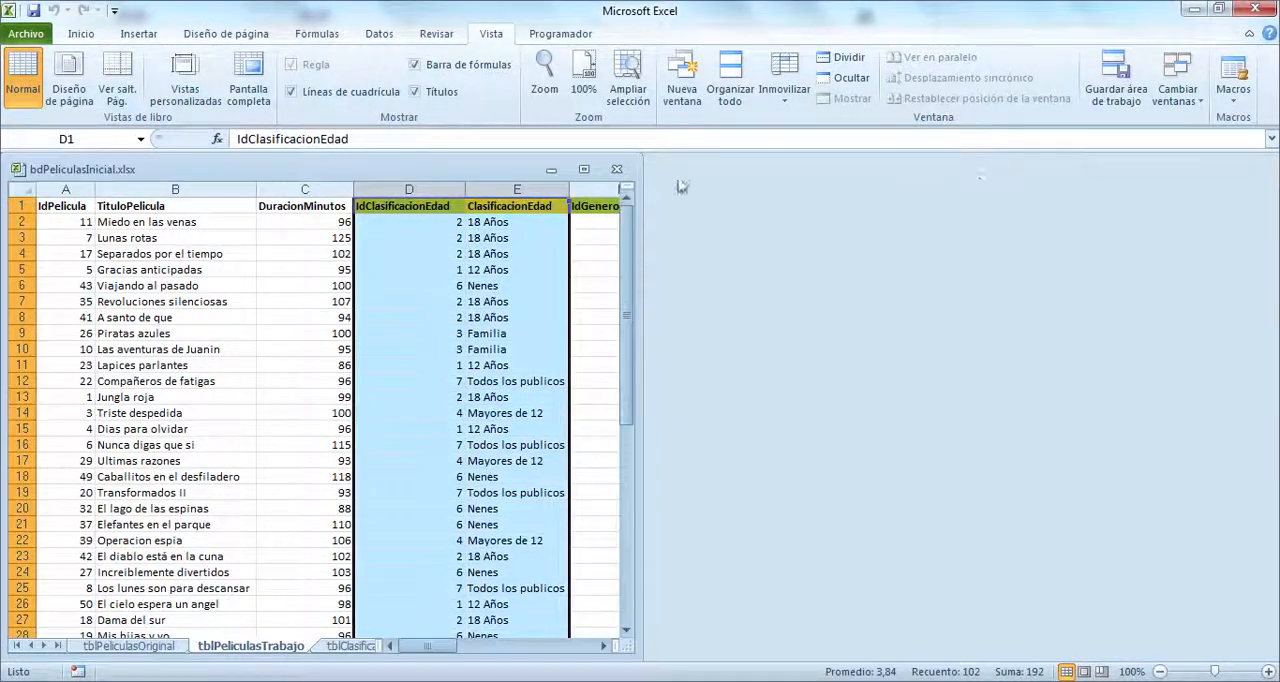
pyautogui.click(601, 169)
pyautogui.click(750, 320)
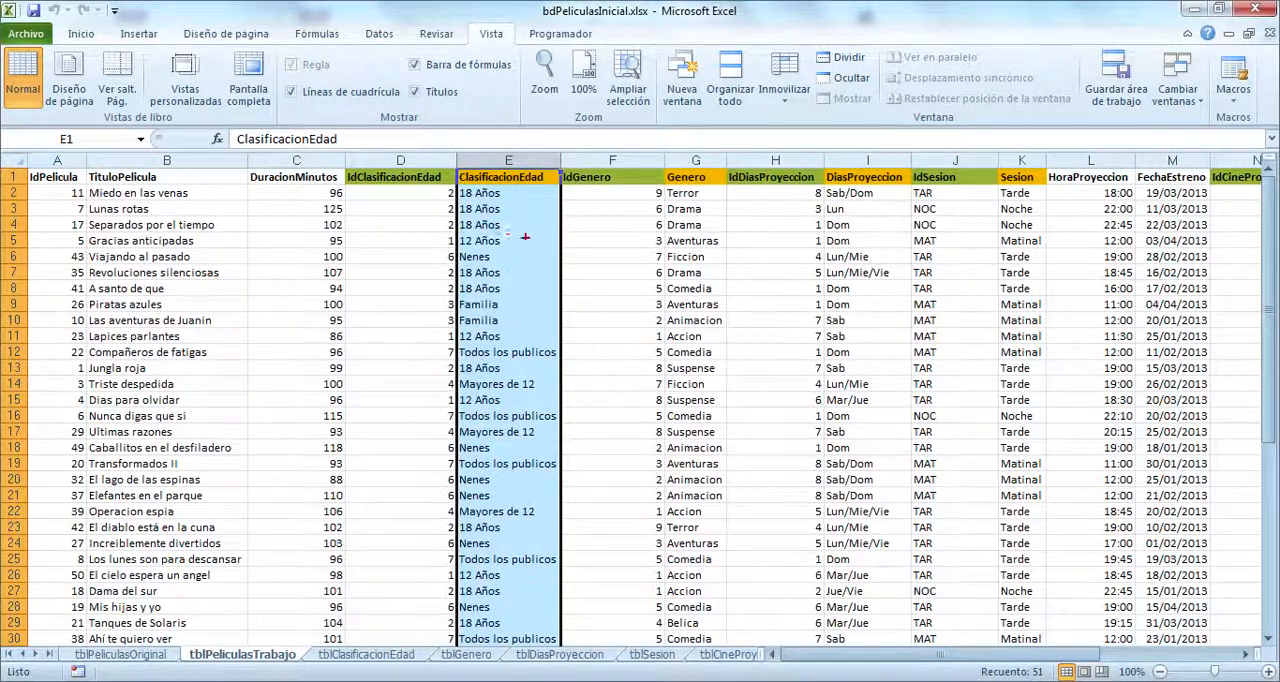
# Step: Delete the ClasificacionEdad column from tblPeliculasTrabajo, keeping IdClasificacionEdad
pyautogui.moveTo(488, 176)
pyautogui.mouseDown()
pyautogui.moveTo(494, 522)
pyautogui.moveTo(482, 572)
pyautogui.mouseUp()
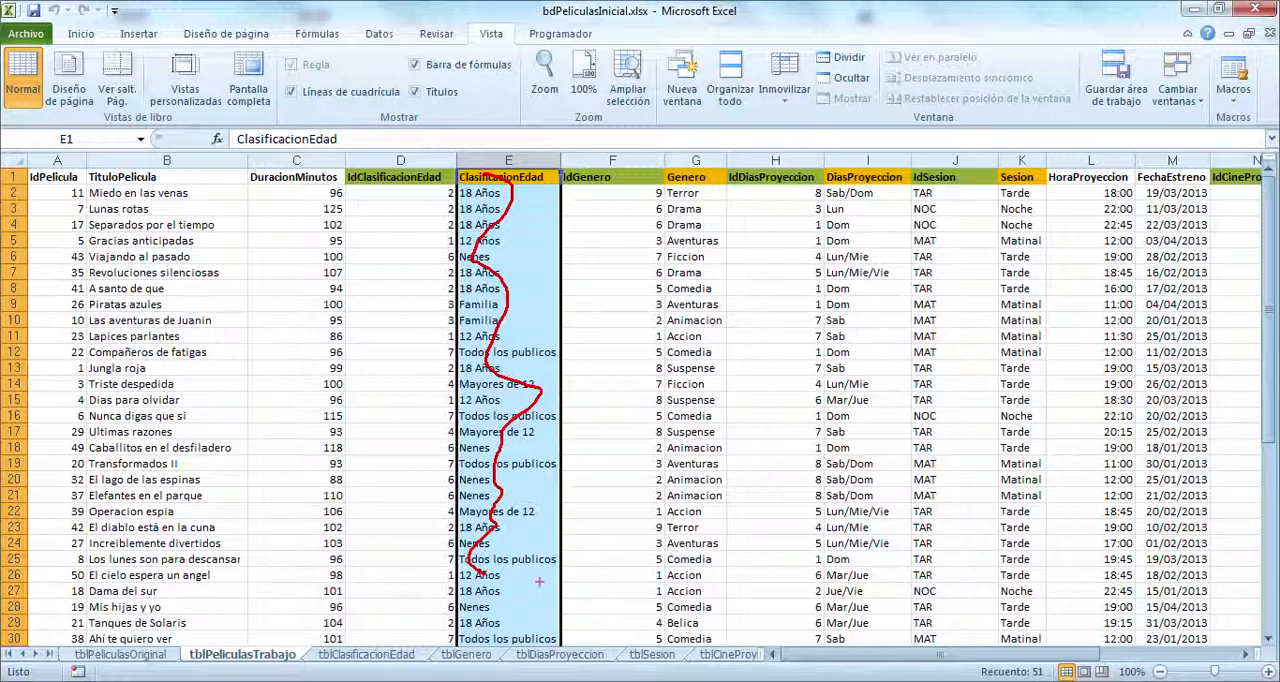
pyautogui.press('Escape')
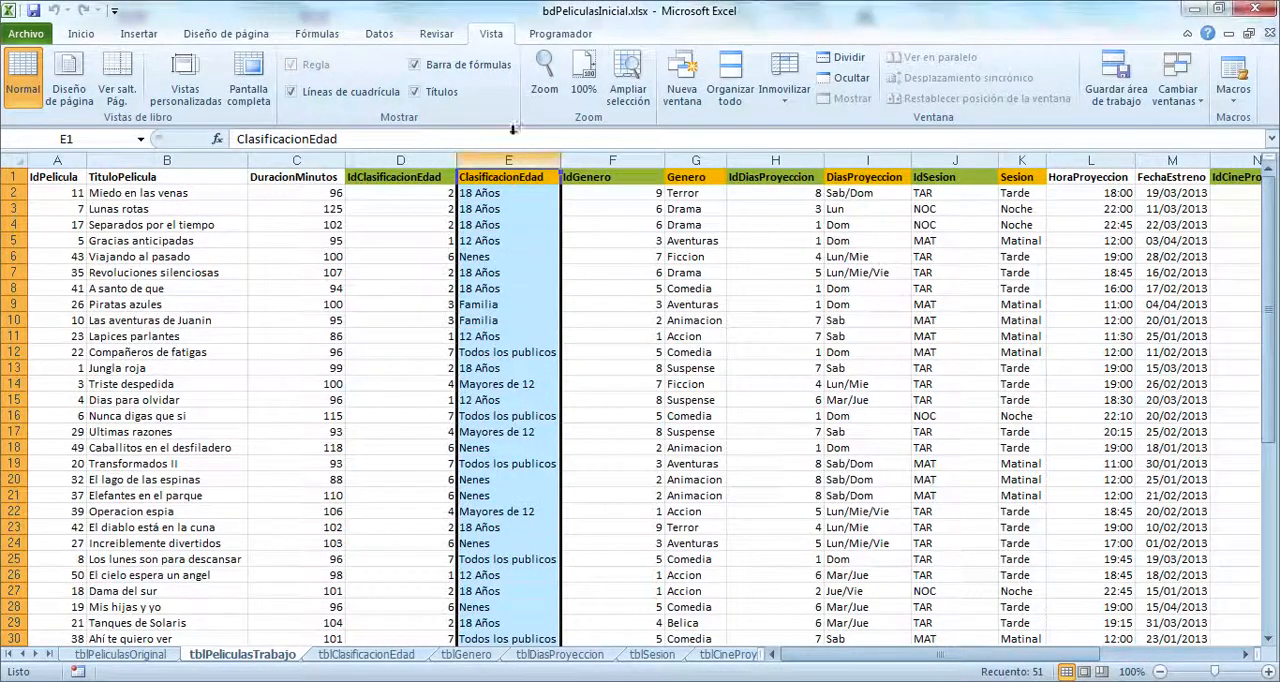
pyautogui.click(507, 158)
pyautogui.rightClick(507, 158)
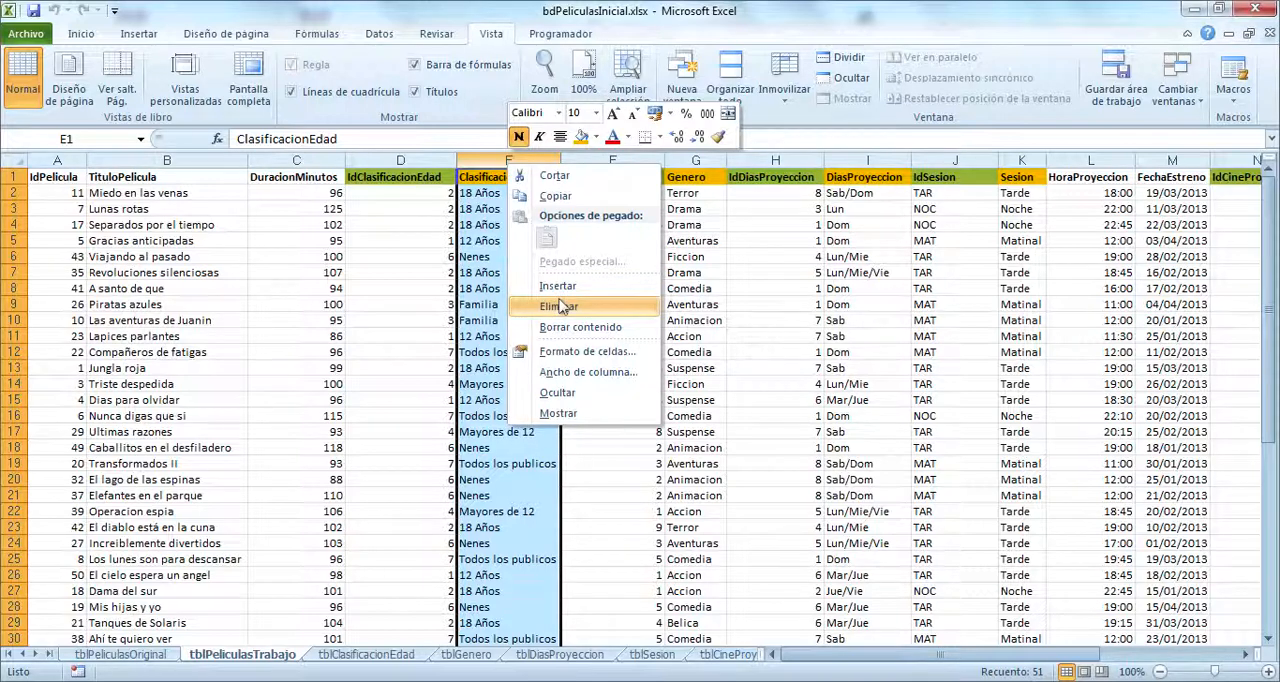
pyautogui.click(559, 306)
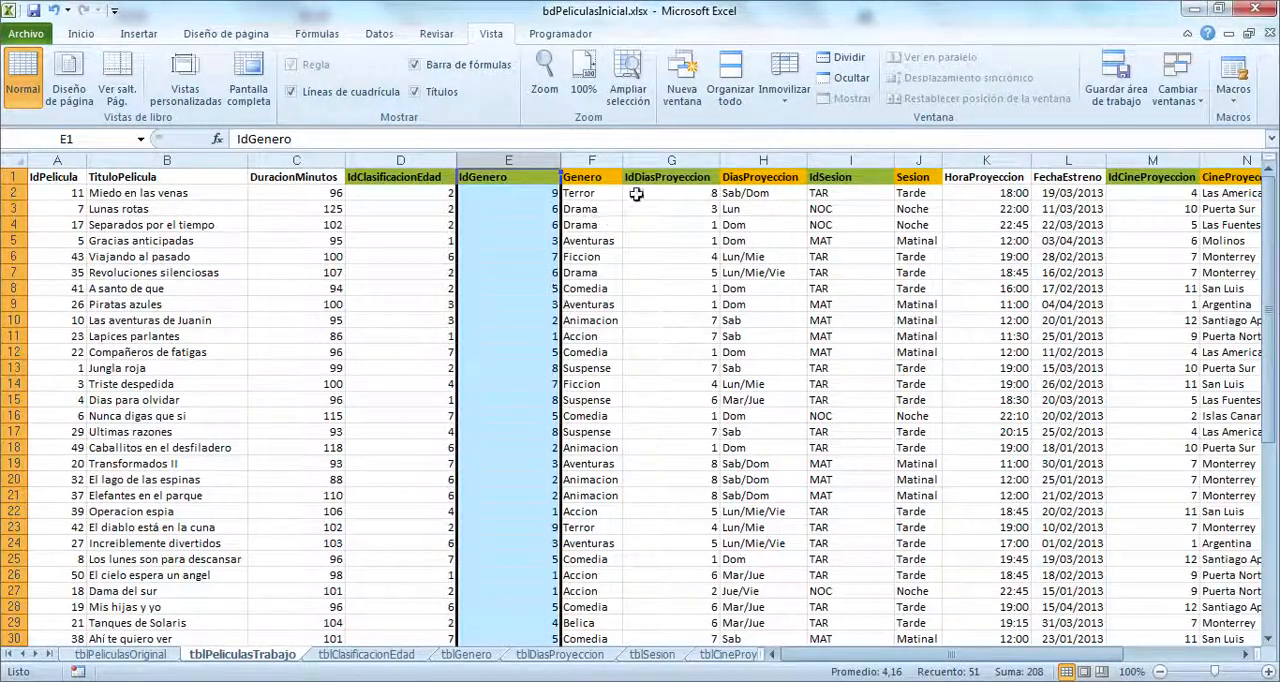
# Step: Delete the Genero column from tblPeliculasTrabajo, keeping IdGenero
pyautogui.click(590, 160)
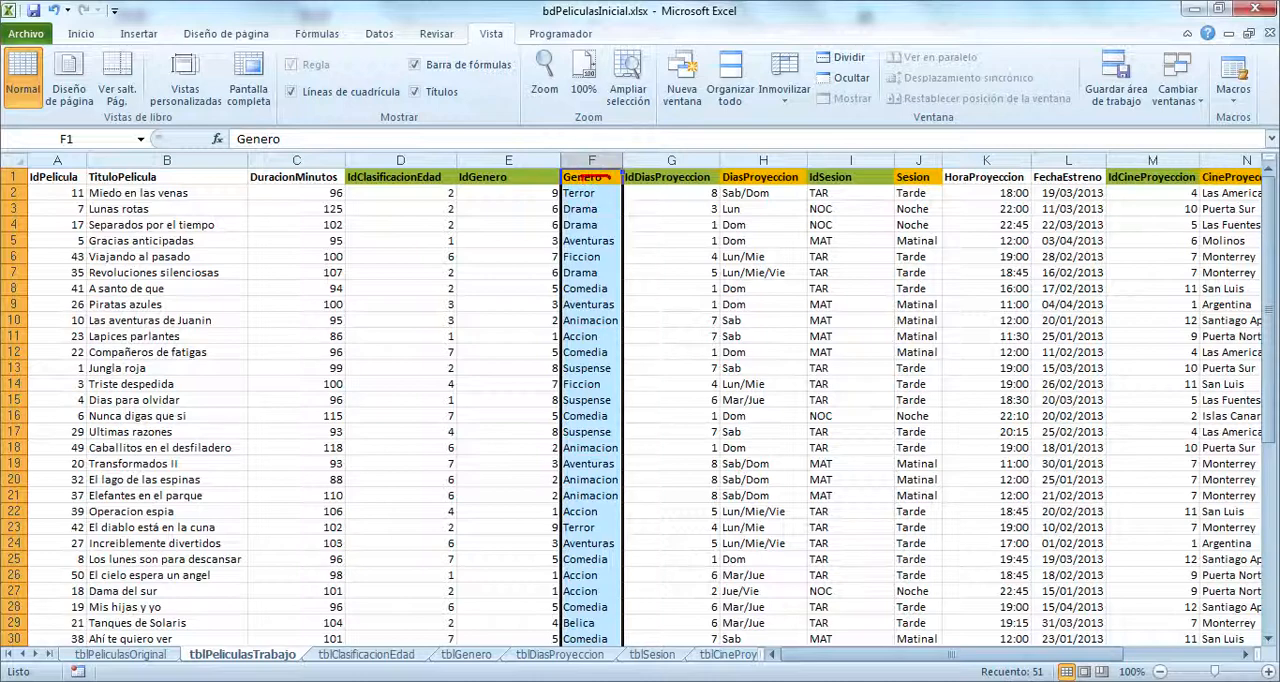
pyautogui.moveTo(603, 178)
pyautogui.mouseDown()
pyautogui.moveTo(562, 340)
pyautogui.moveTo(603, 464)
pyautogui.mouseUp()
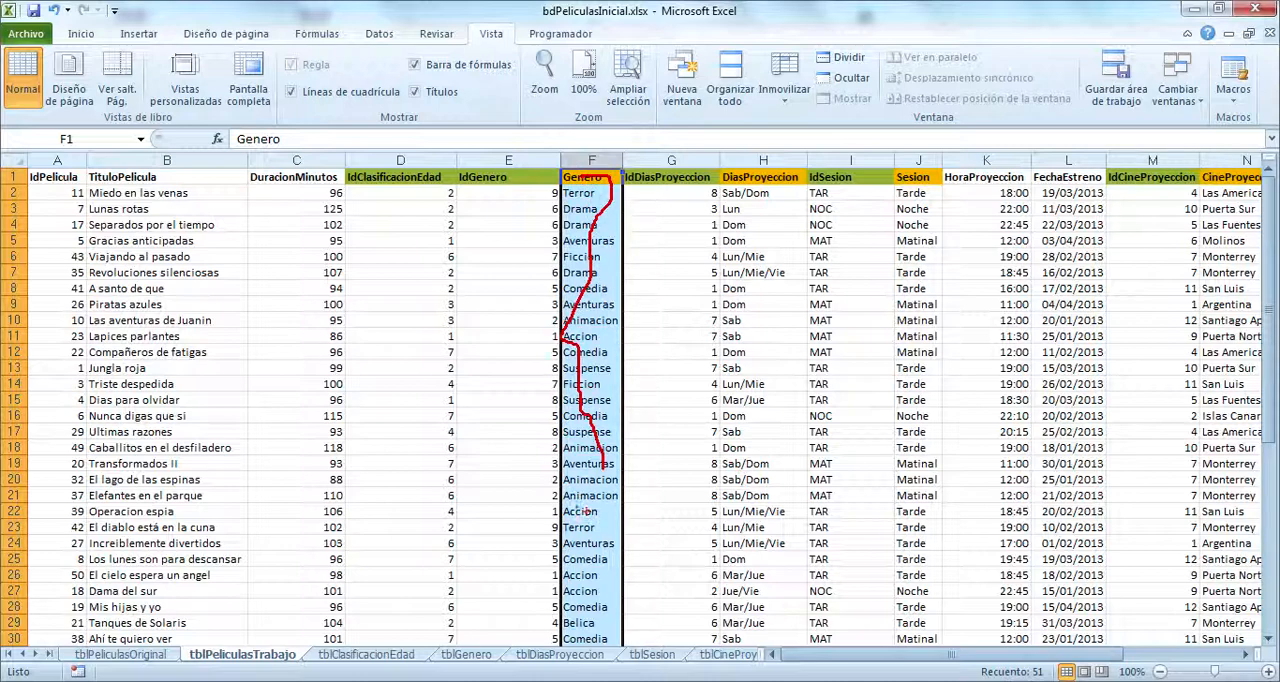
pyautogui.moveTo(582, 511)
pyautogui.mouseDown()
pyautogui.moveTo(590, 325)
pyautogui.moveTo(575, 210)
pyautogui.moveTo(590, 182)
pyautogui.moveTo(582, 424)
pyautogui.mouseUp()
pyautogui.press('Escape')
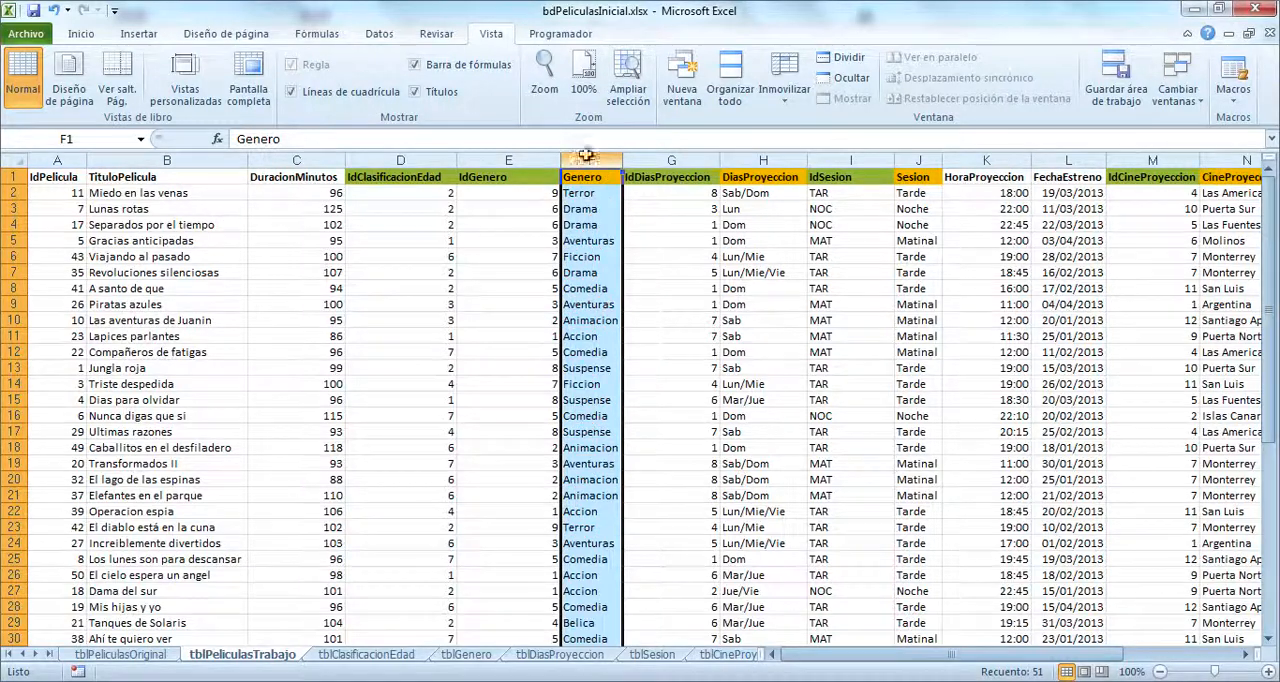
pyautogui.rightClick(586, 158)
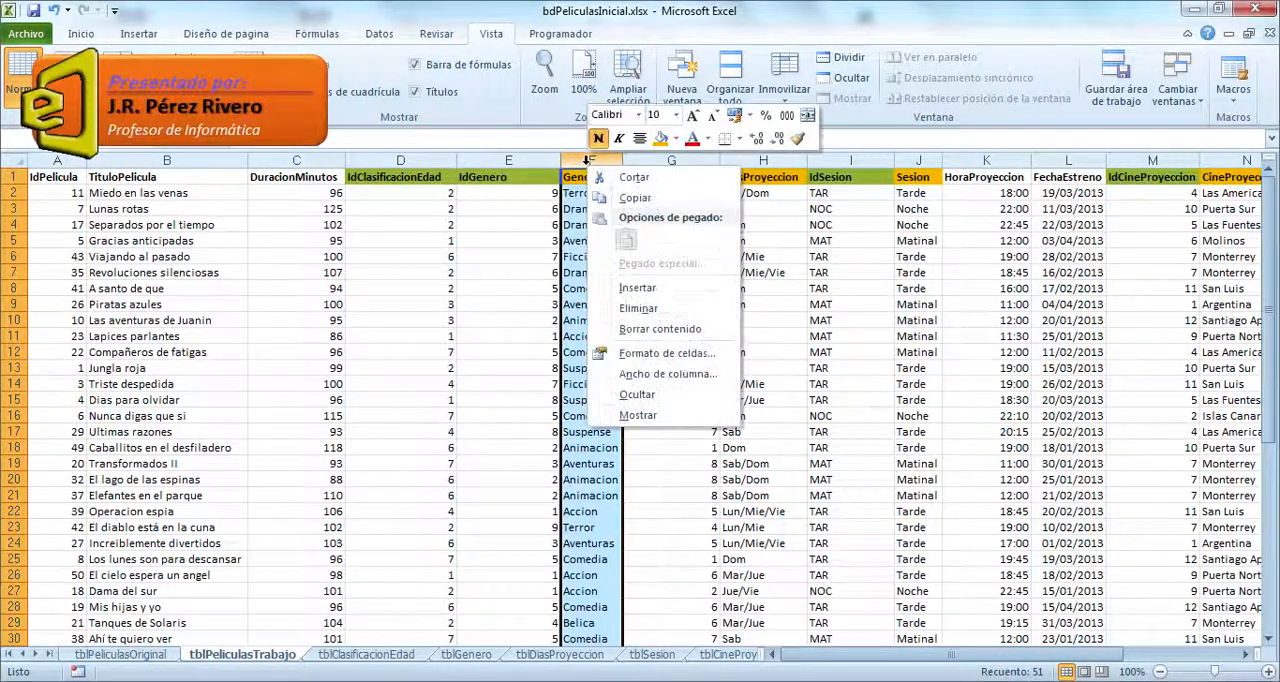
pyautogui.click(636, 307)
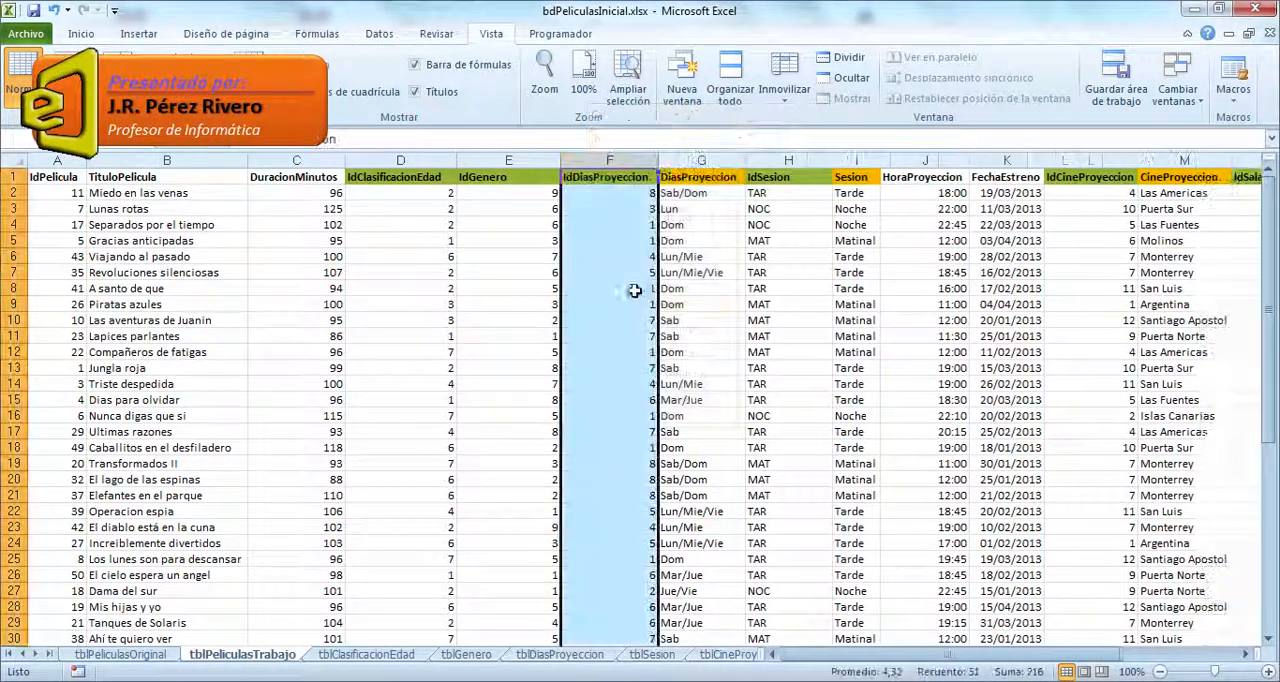
# Step: Delete the DiasProyeccion and Sesion columns from tblPeliculasTrabajo, keeping IdDiasProyeccion and IdSesion
pyautogui.click(713, 158)
pyautogui.rightClick(713, 158)
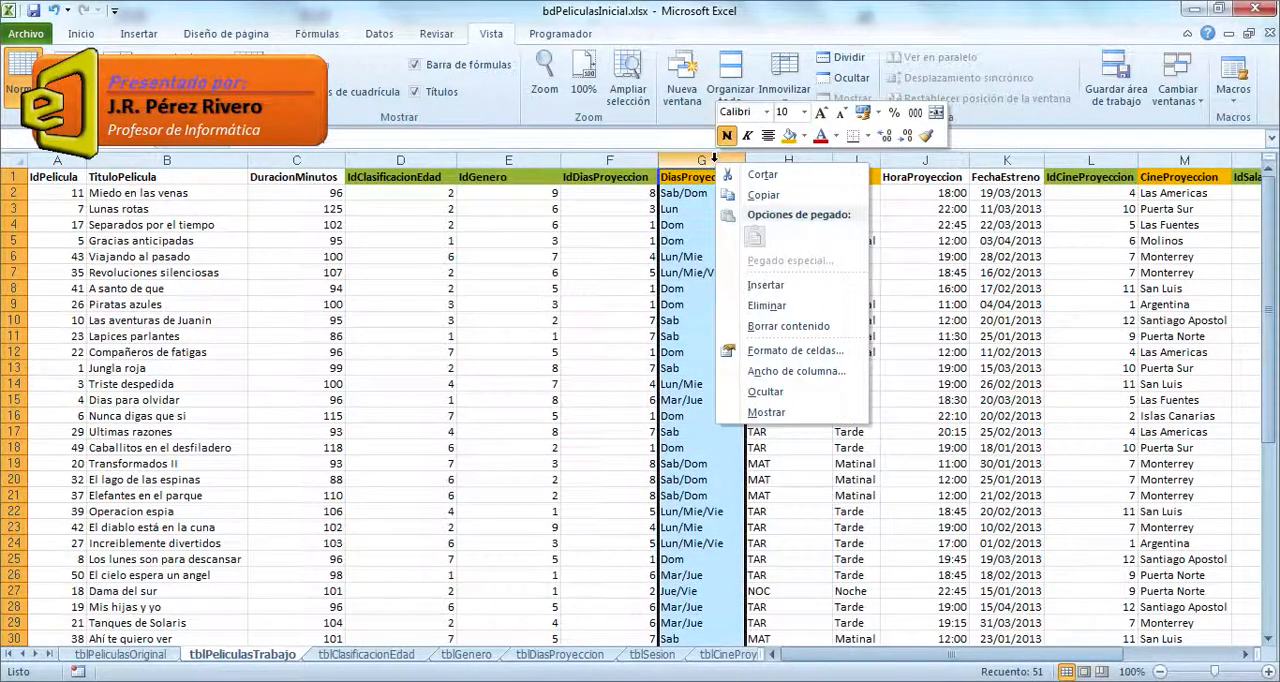
pyautogui.click(766, 305)
pyautogui.click(768, 158)
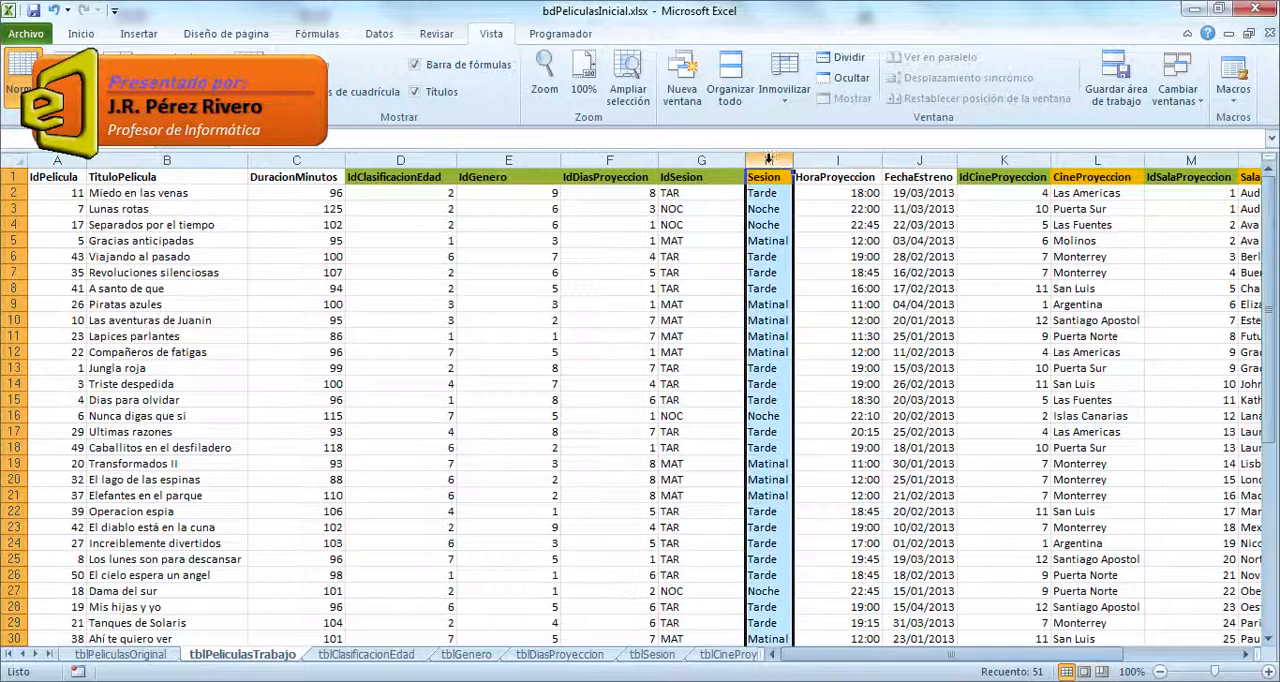
pyautogui.rightClick(768, 158)
pyautogui.click(812, 310)
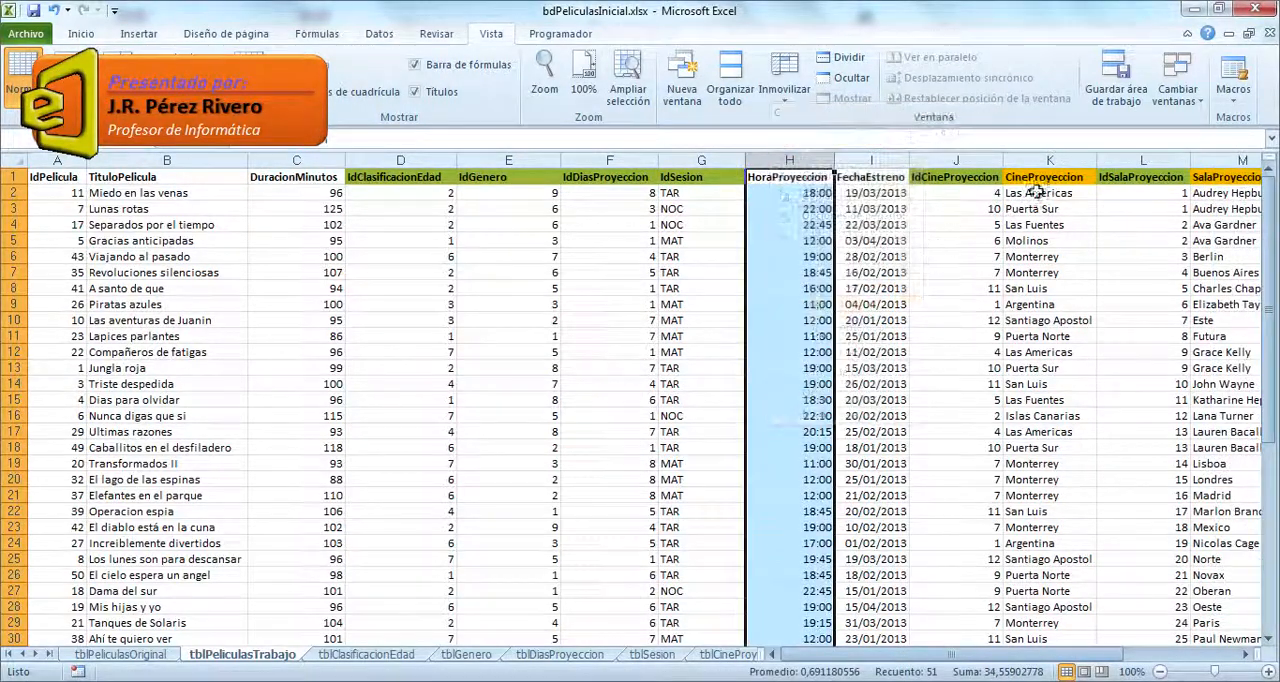
# Step: Delete the CineProyeccion and SalaProyeccion columns from tblPeliculasTrabajo, keeping IdCineProyeccion and IdSalaProyeccion
pyautogui.click(1045, 160)
pyautogui.rightClick(1045, 162)
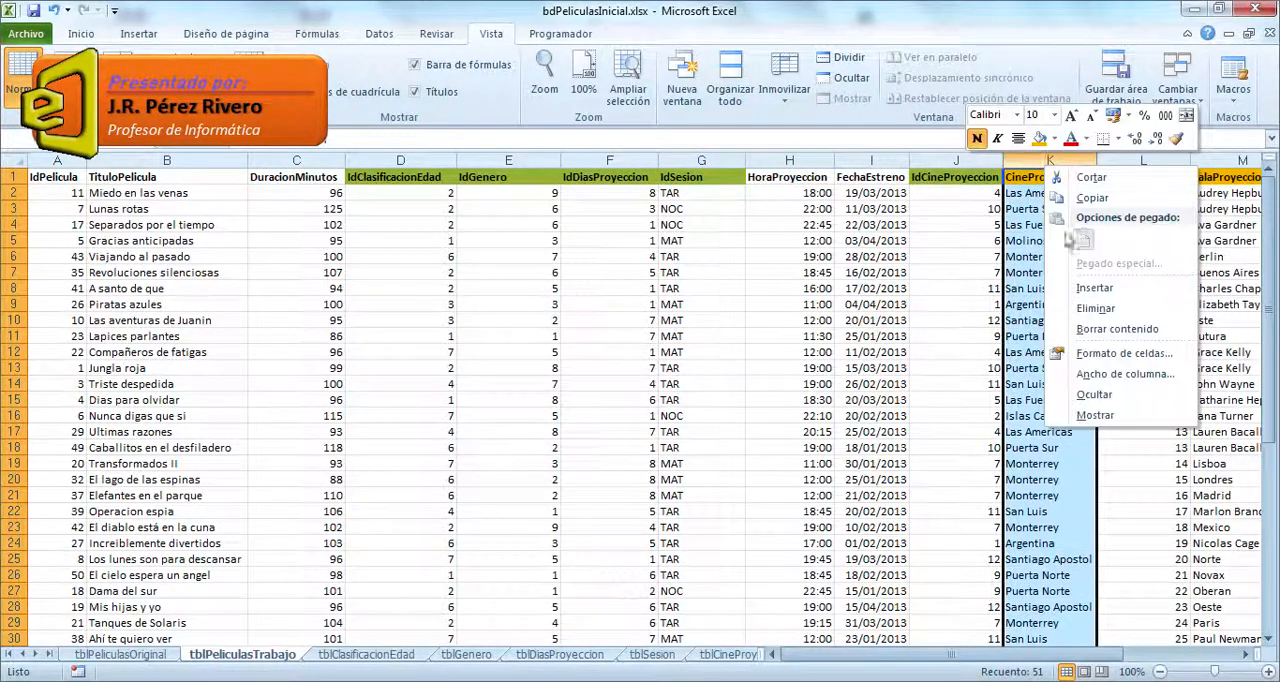
pyautogui.click(1095, 308)
pyautogui.click(1244, 654)
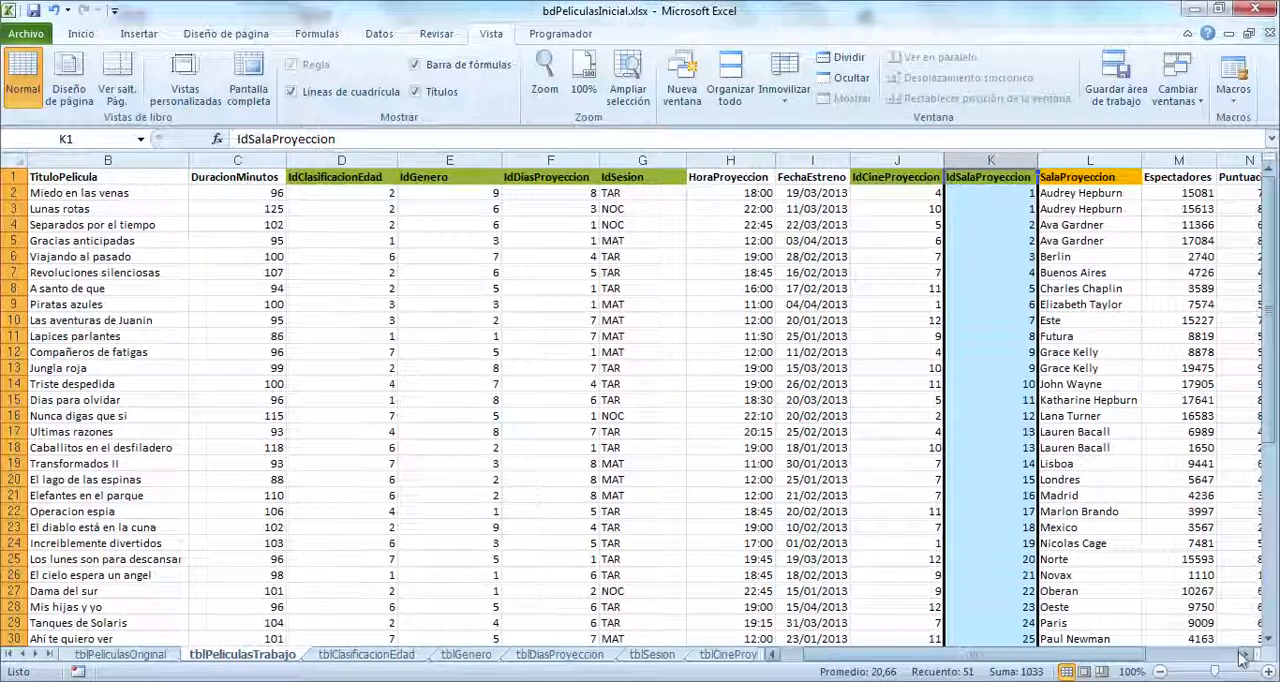
pyautogui.click(1241, 655)
pyautogui.click(1241, 655)
pyautogui.click(828, 160)
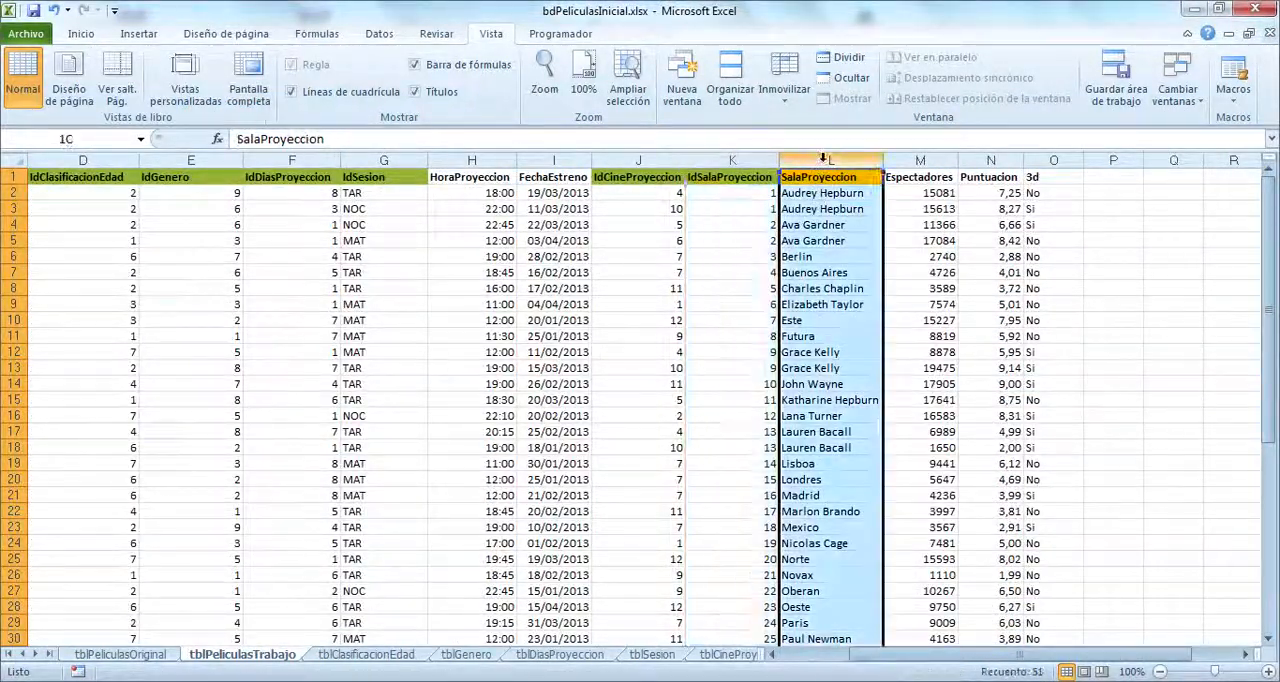
pyautogui.rightClick(826, 160)
pyautogui.click(860, 302)
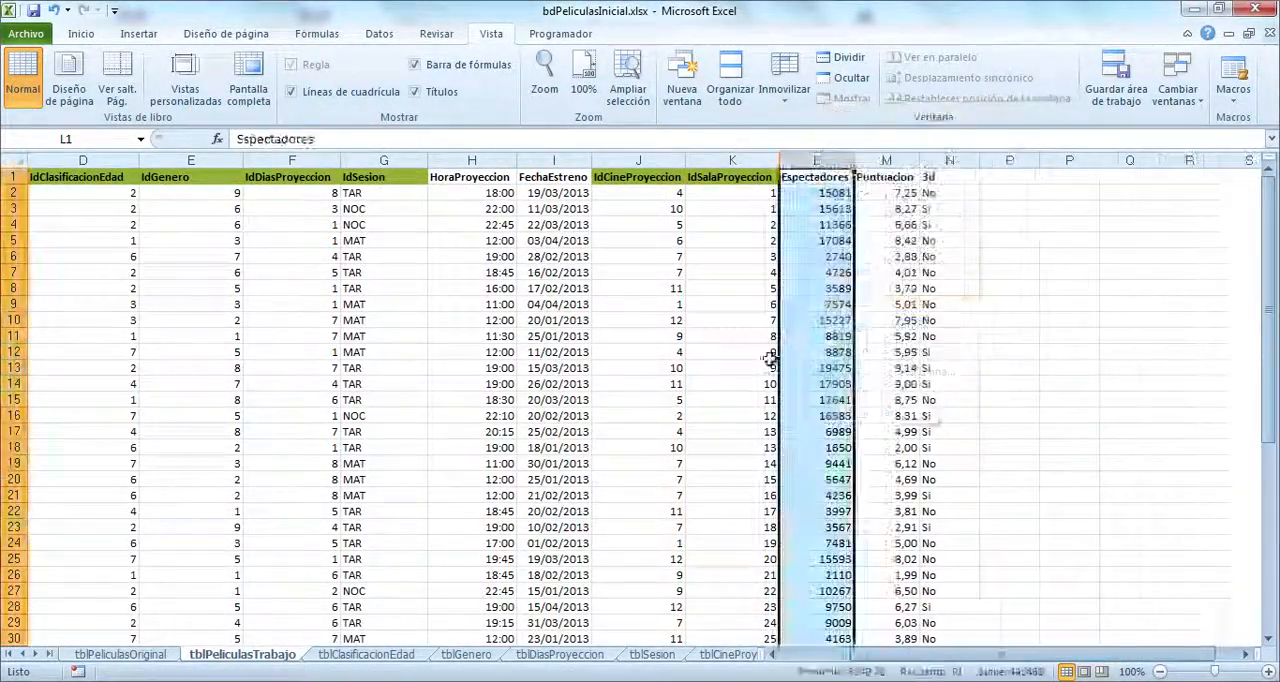
pyautogui.click(770, 352)
pyautogui.moveTo(929, 654); pyautogui.dragTo(862, 655)
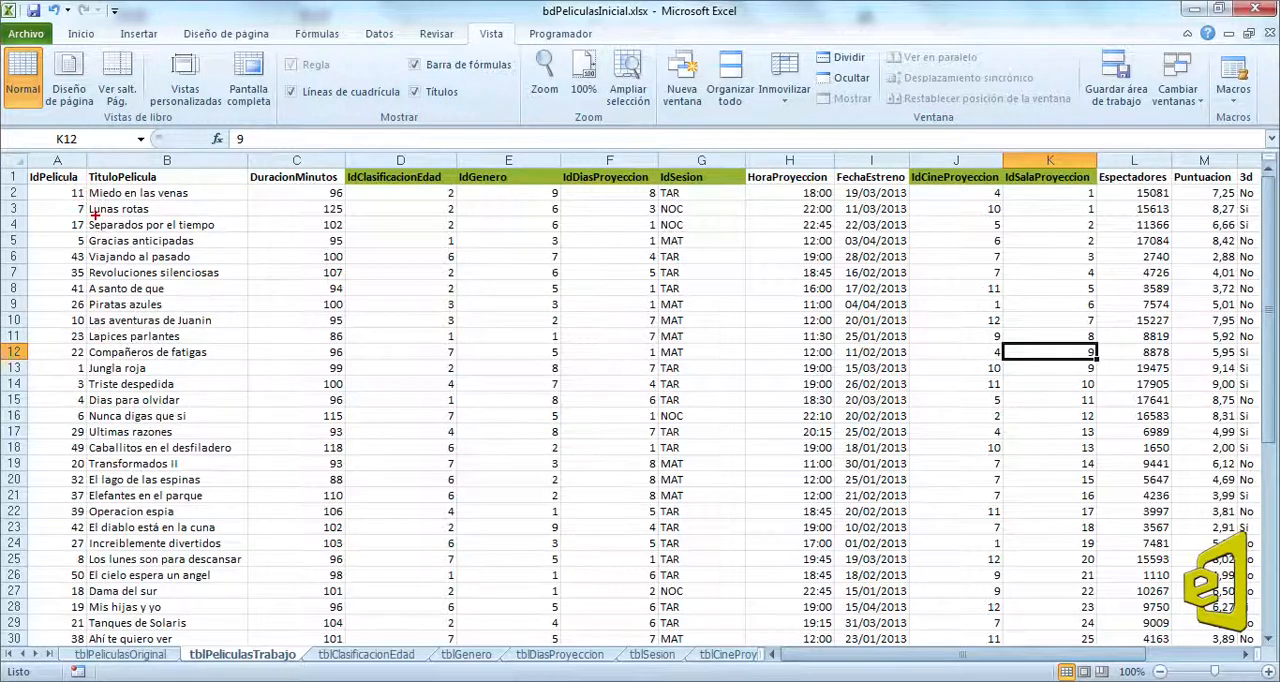
# Step: Sort the tblPeliculasTrabajo records by IdPelicula from smallest to largest and save the workbook
pyautogui.moveTo(22, 167)
pyautogui.mouseDown()
pyautogui.moveTo(75, 195)
pyautogui.moveTo(97, 615)
pyautogui.mouseUp()
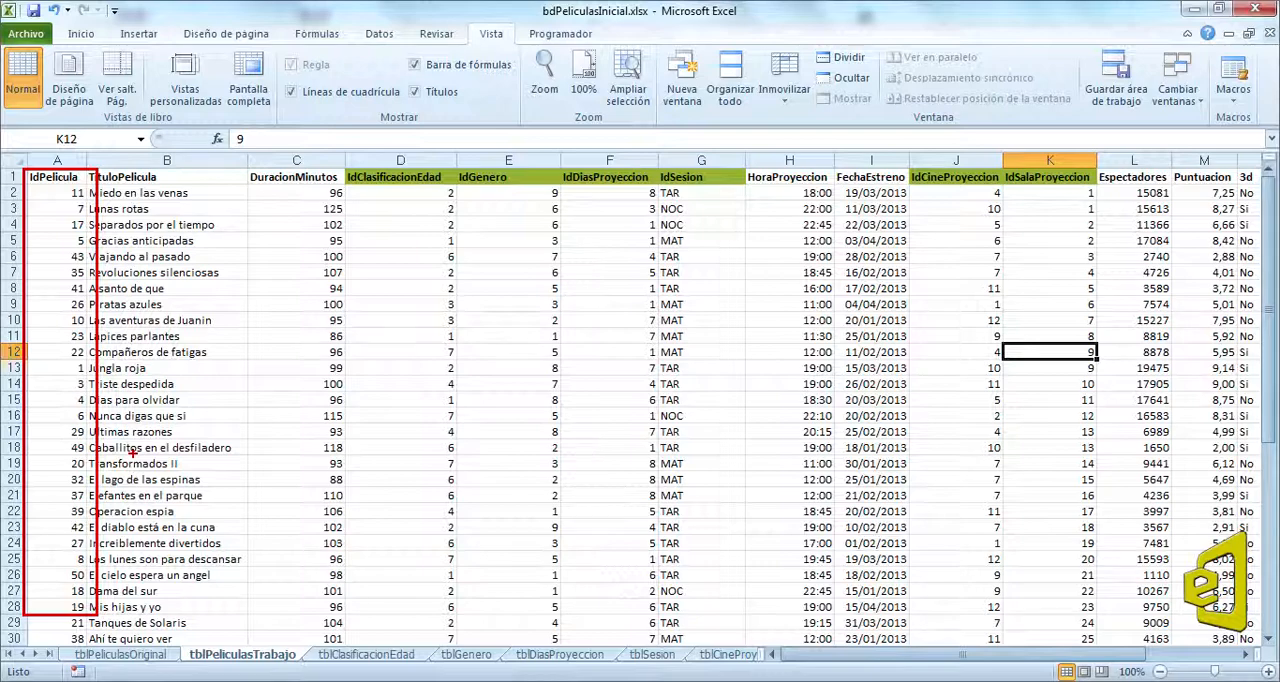
pyautogui.click(57, 176)
pyautogui.click(379, 33)
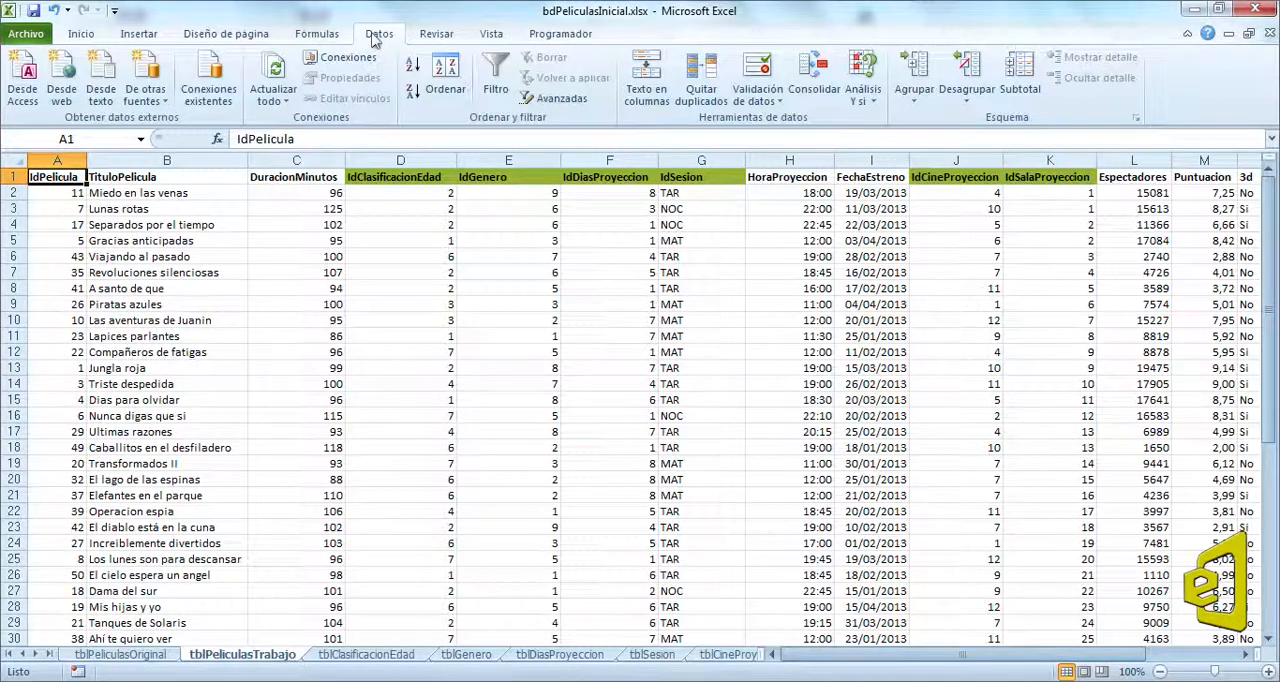
pyautogui.click(446, 88)
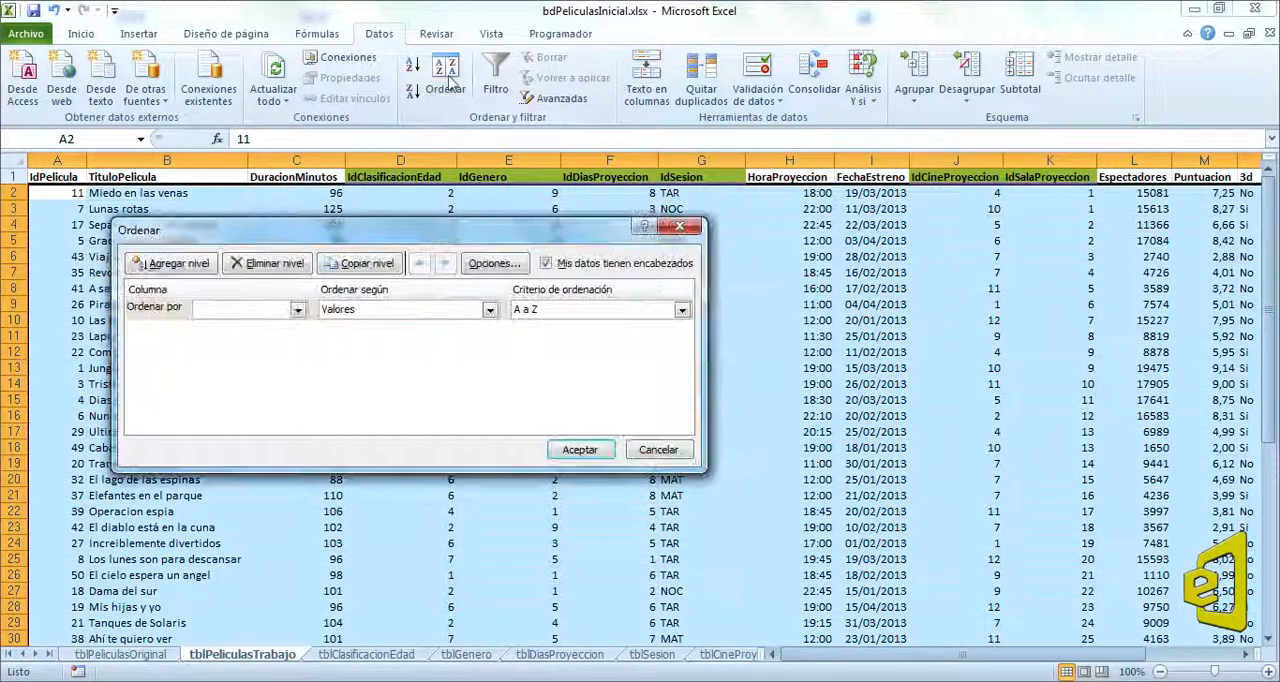
pyautogui.click(298, 310)
pyautogui.click(215, 327)
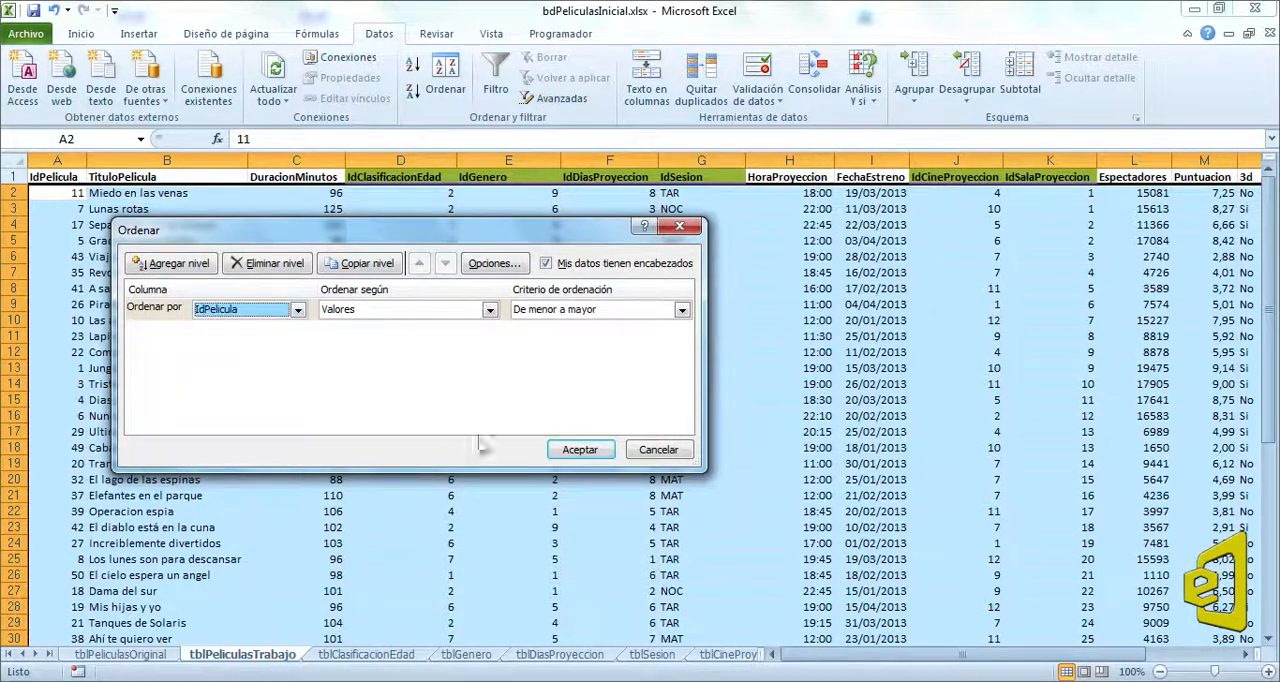
pyautogui.click(570, 450)
pyautogui.click(189, 318)
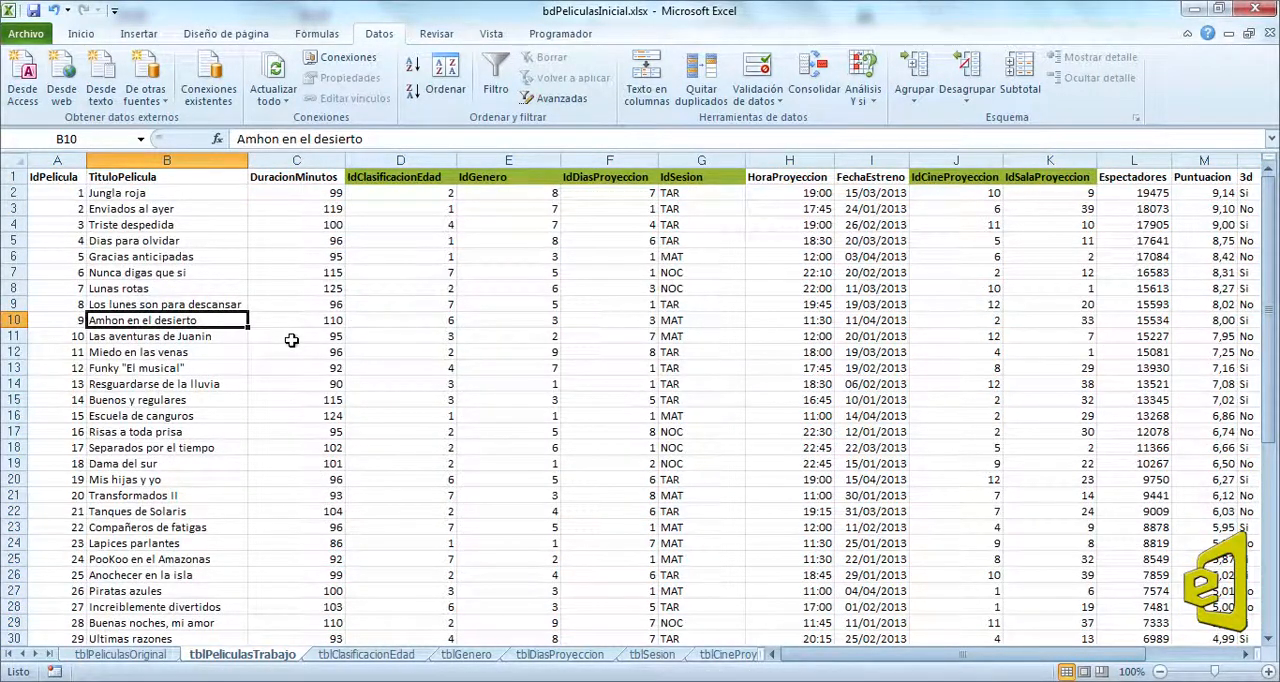
pyautogui.click(34, 12)
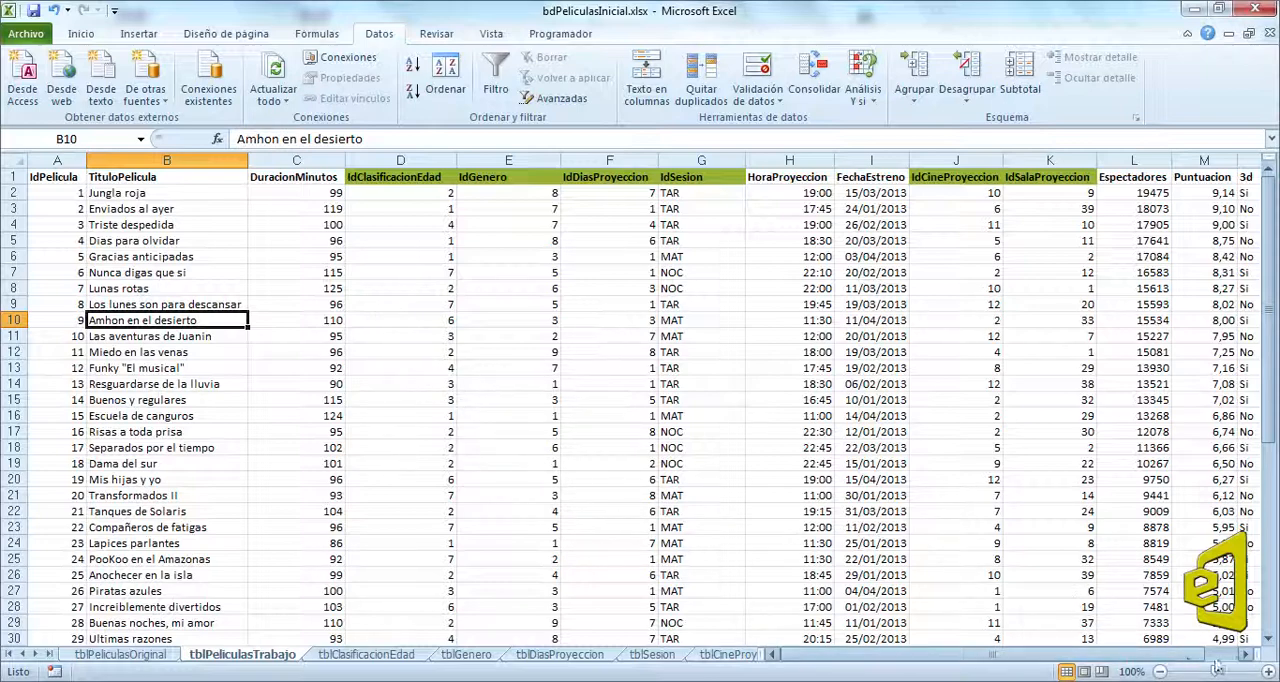
# Step: Insert a new column between TituloPelicula and DuracionMinutos and give it the header CuentaCaracteres
pyautogui.click(1245, 654)
pyautogui.click(1245, 654)
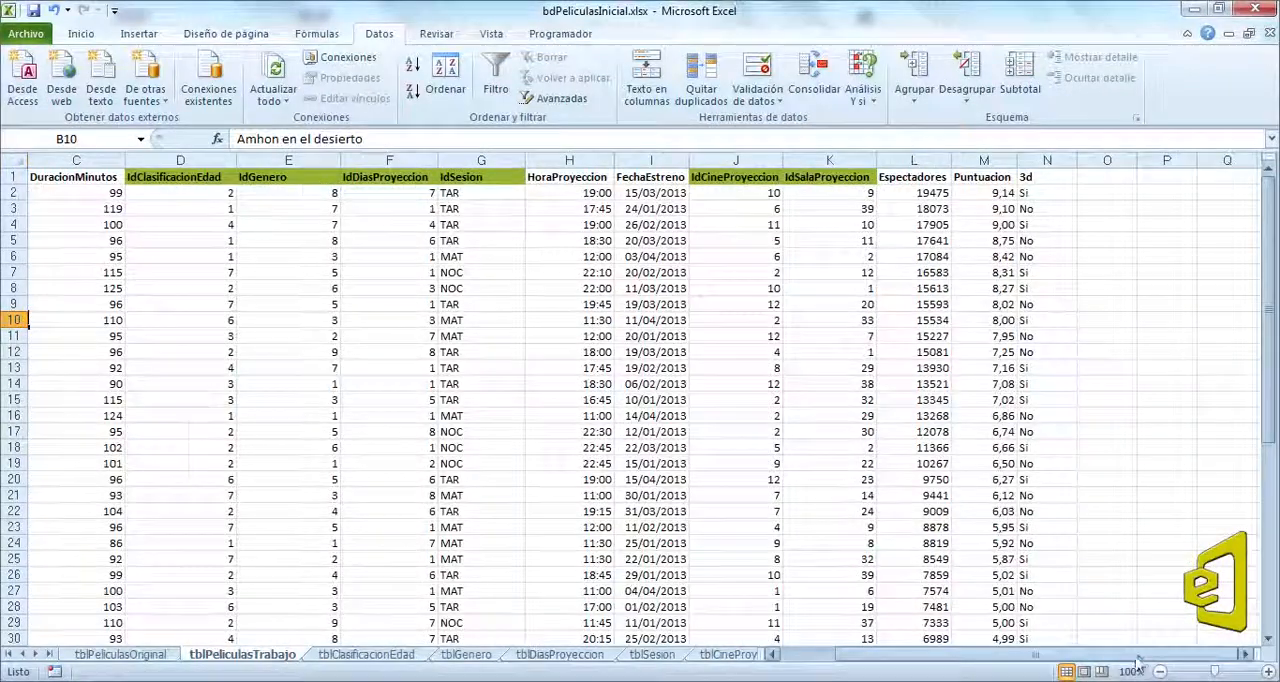
pyautogui.moveTo(1136, 658); pyautogui.dragTo(1001, 662)
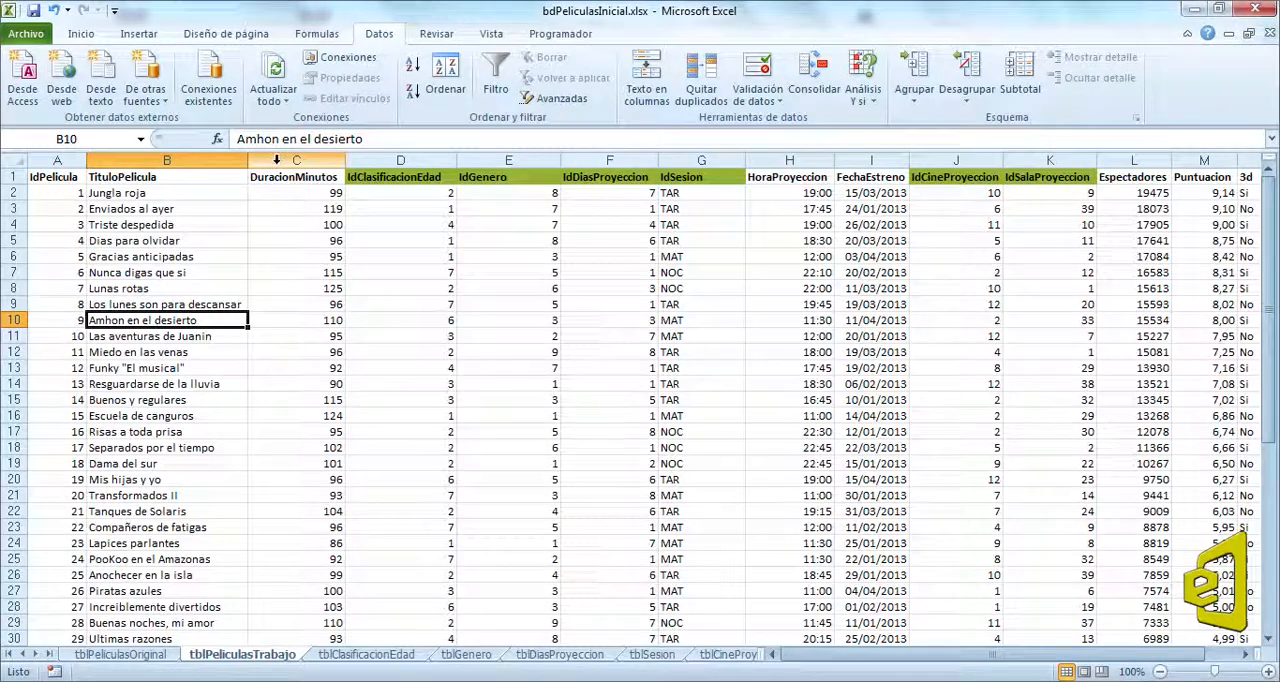
pyautogui.click(276, 160)
pyautogui.rightClick(277, 162)
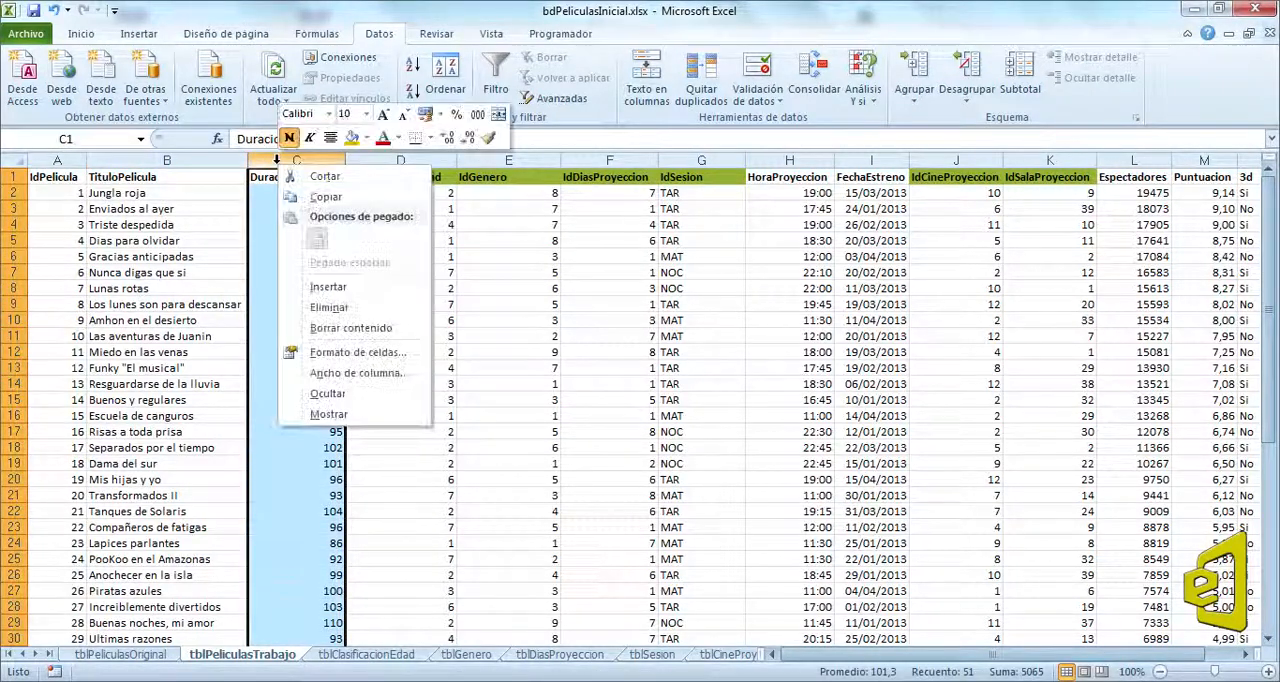
pyautogui.click(320, 287)
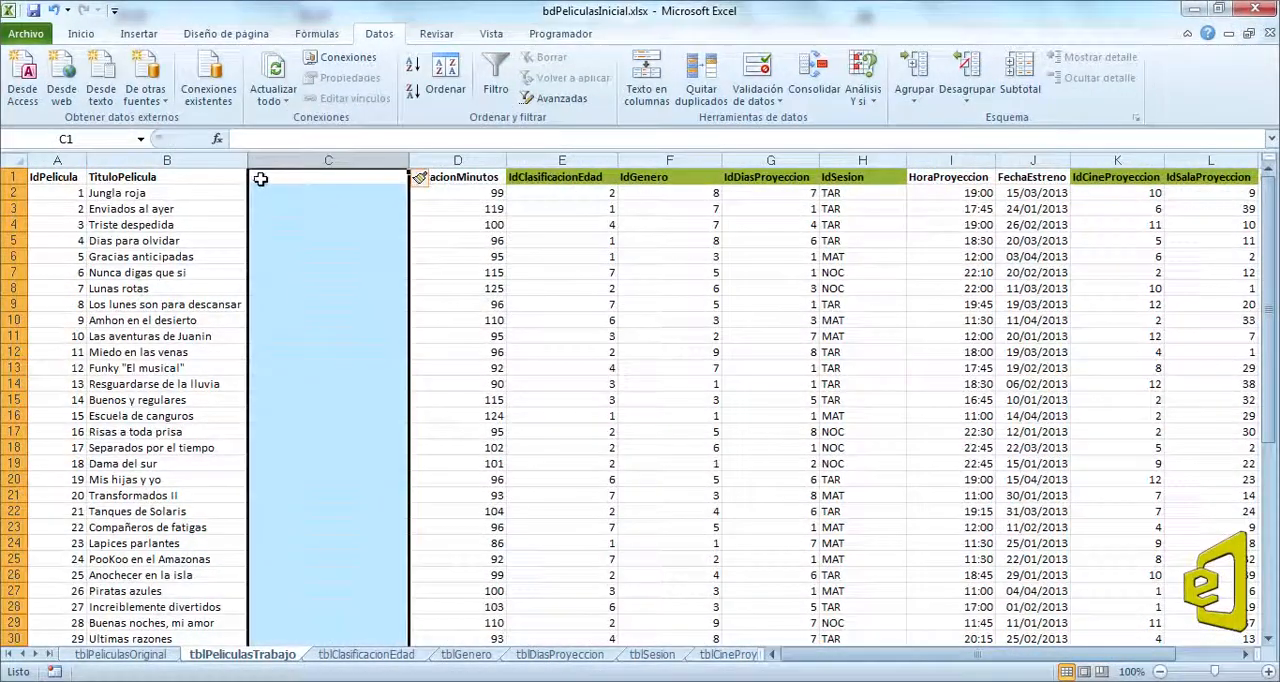
pyautogui.click(260, 178)
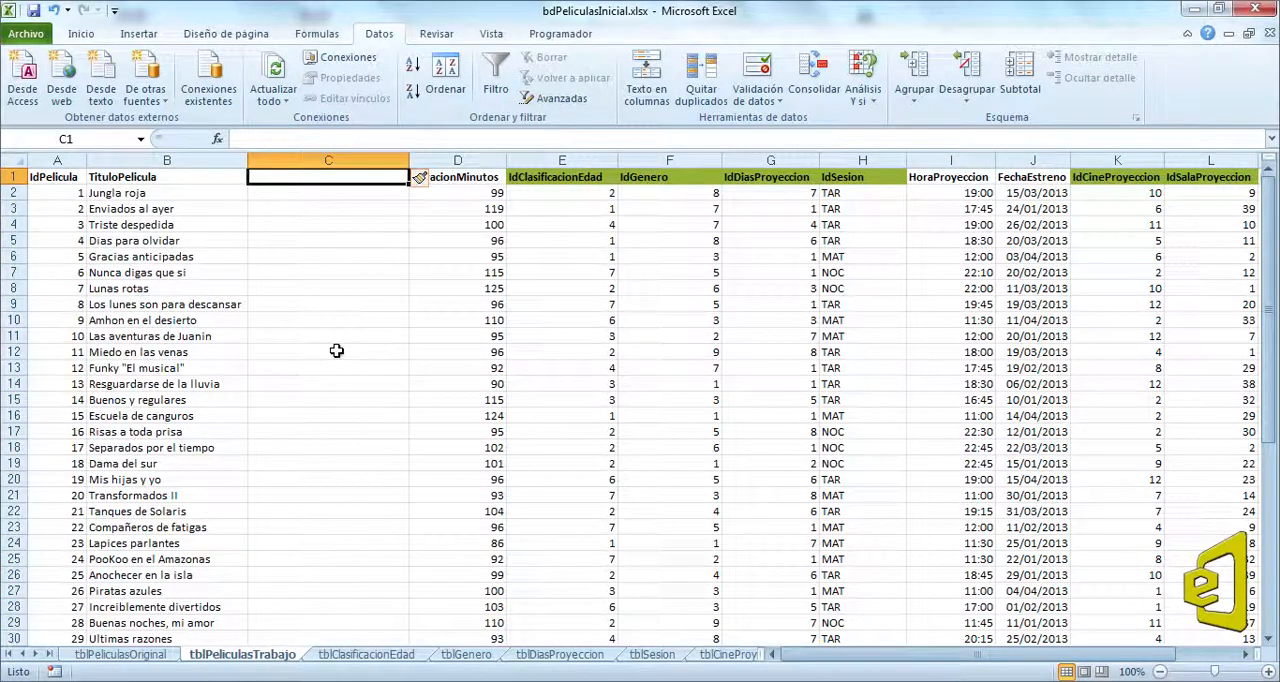
pyautogui.write('Cuenta')
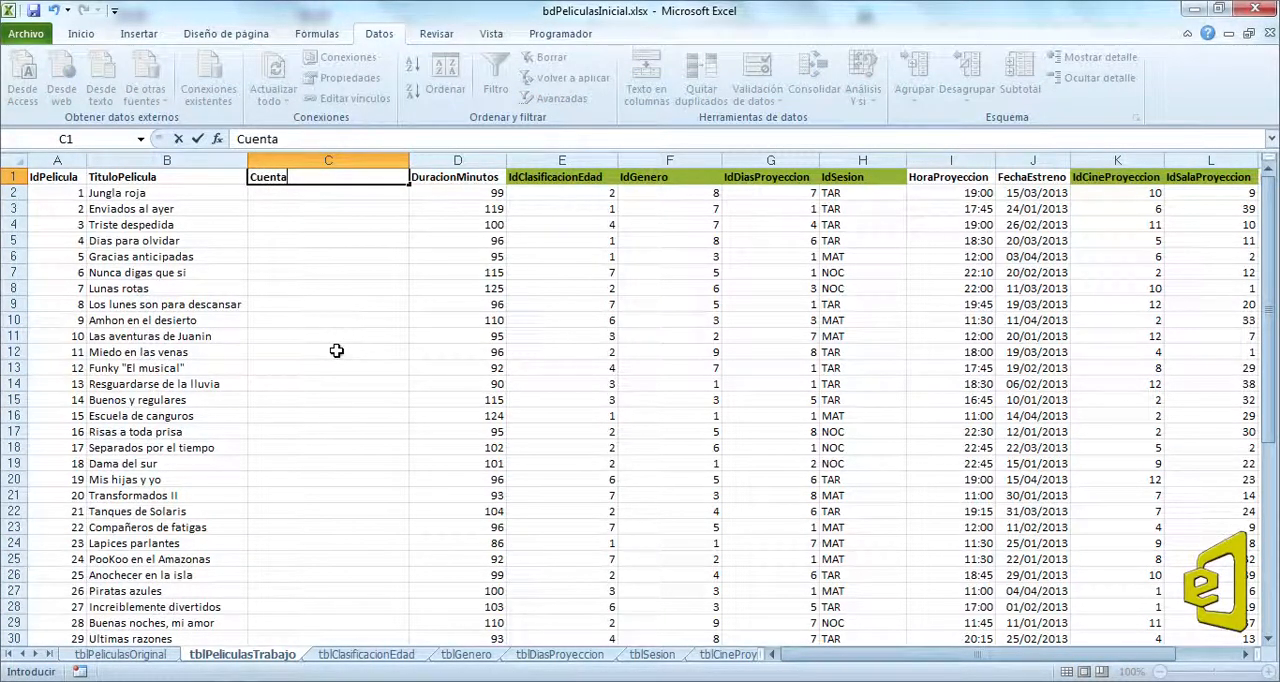
pyautogui.write('Caracteres')
pyautogui.press('Return')
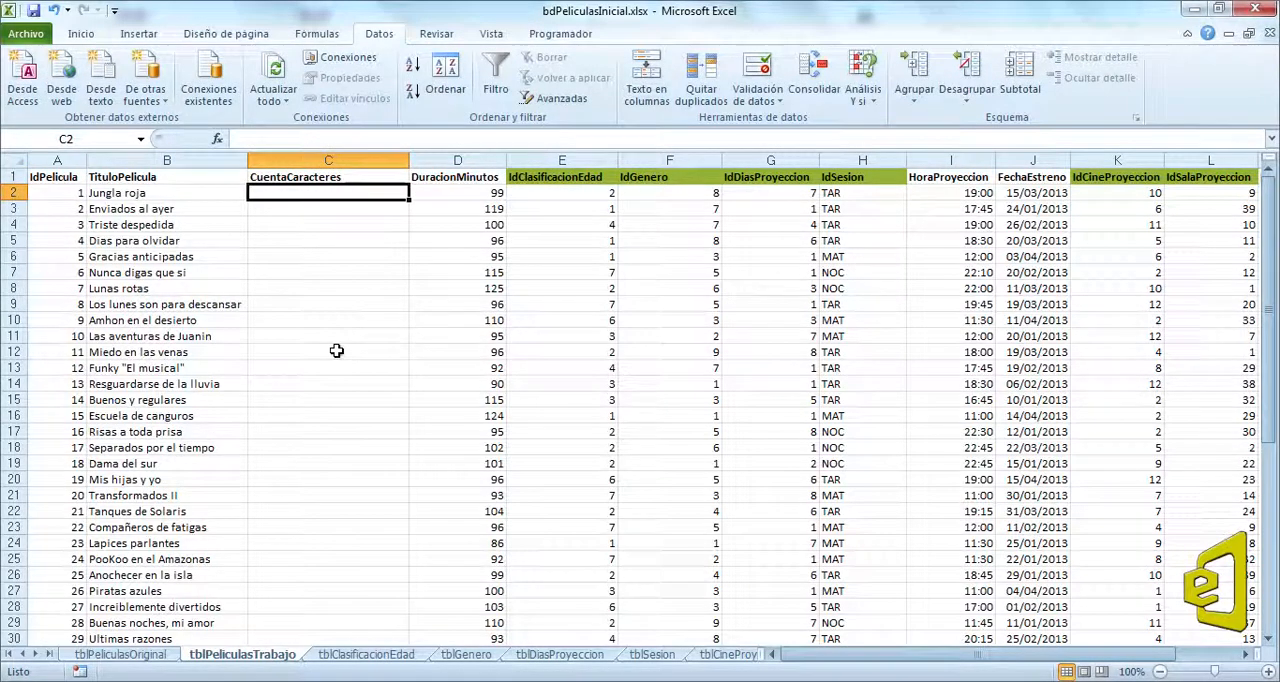
# Step: Count the characters of each film title with =LARGO(B2) in C2 and fill the formula down the CuentaCaracteres column
pyautogui.write('=largo(')
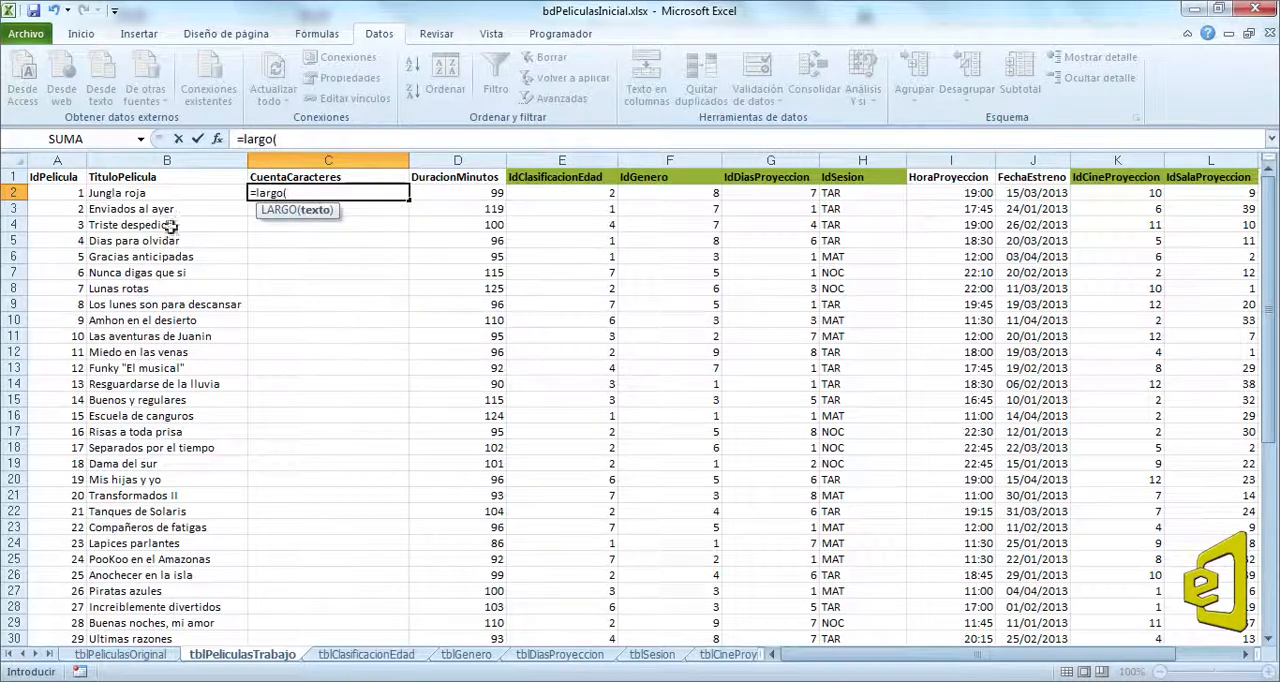
pyautogui.click(146, 194)
pyautogui.hotkey('ctrl', 'Return')
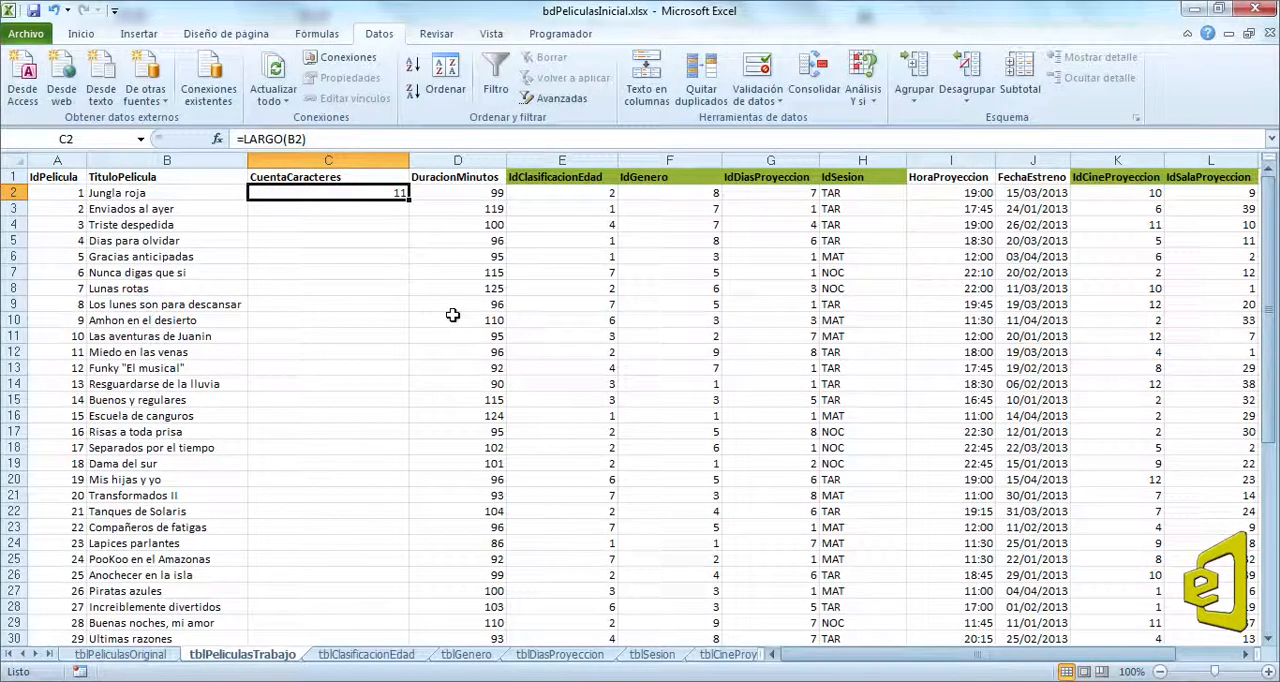
pyautogui.doubleClick(409, 197)
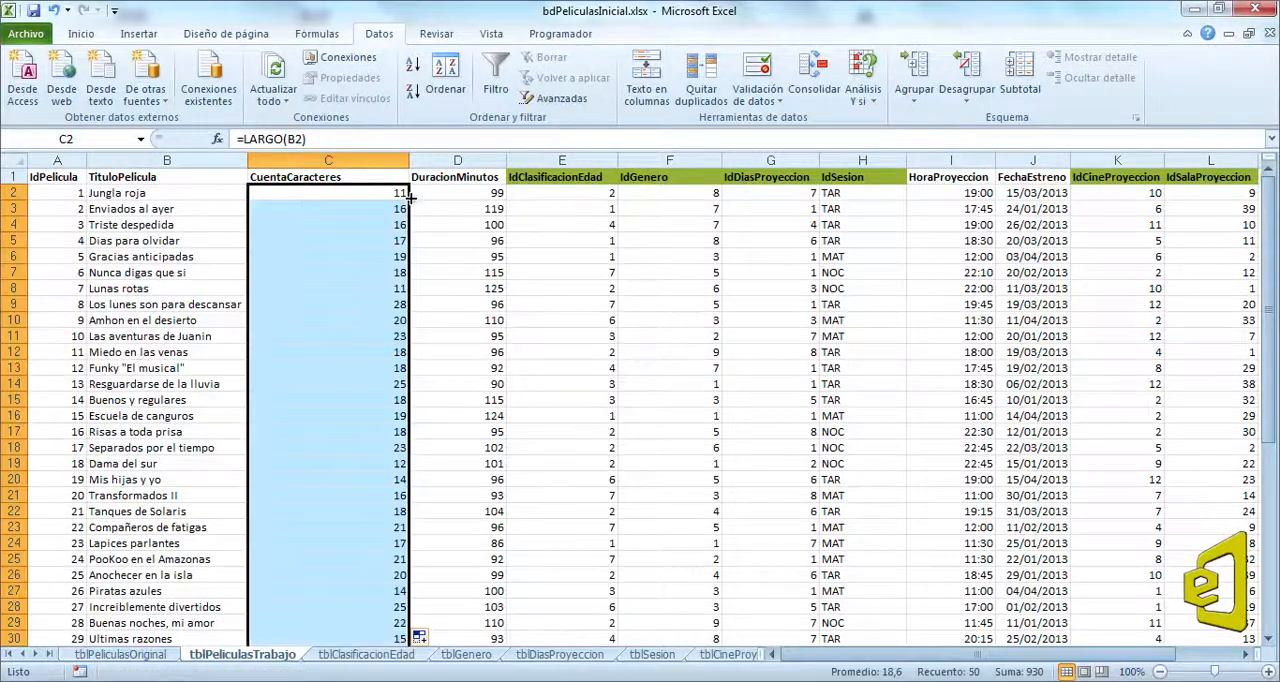
# Step: Calculate the longest title length in C53 with the formula =MAX(C2:C51)
pyautogui.scroll(-13, 408, 240)
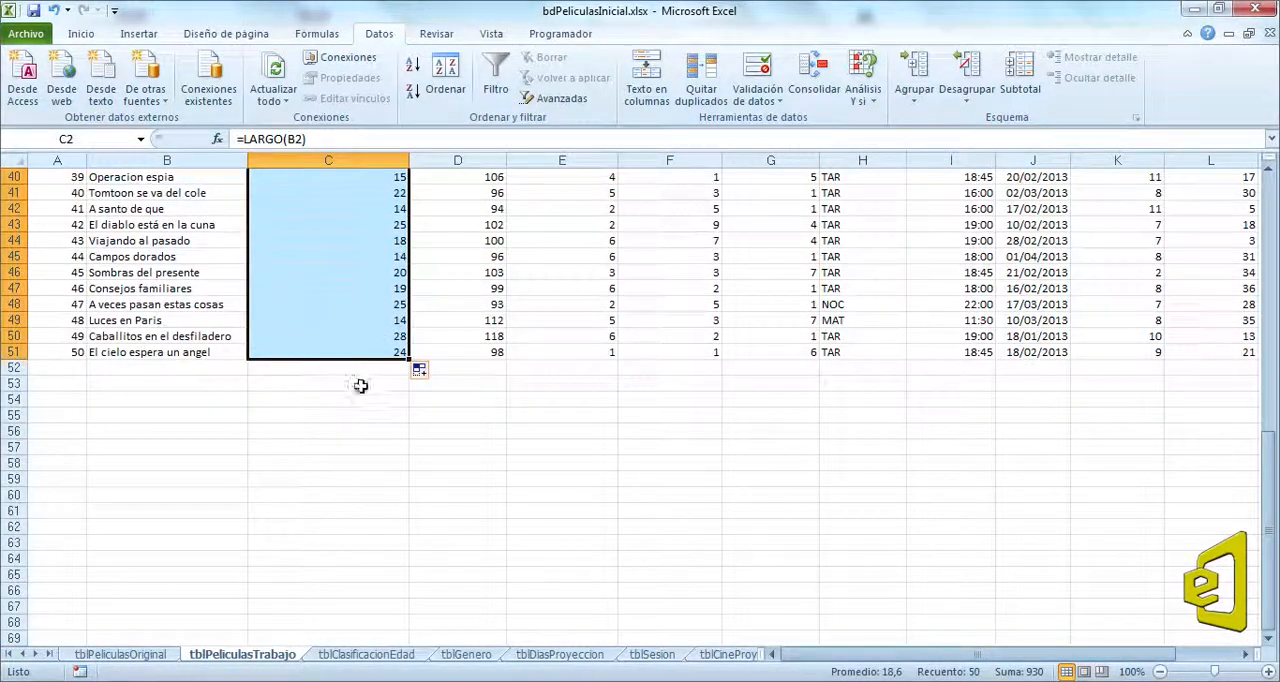
pyautogui.click(360, 383)
pyautogui.write('=max(')
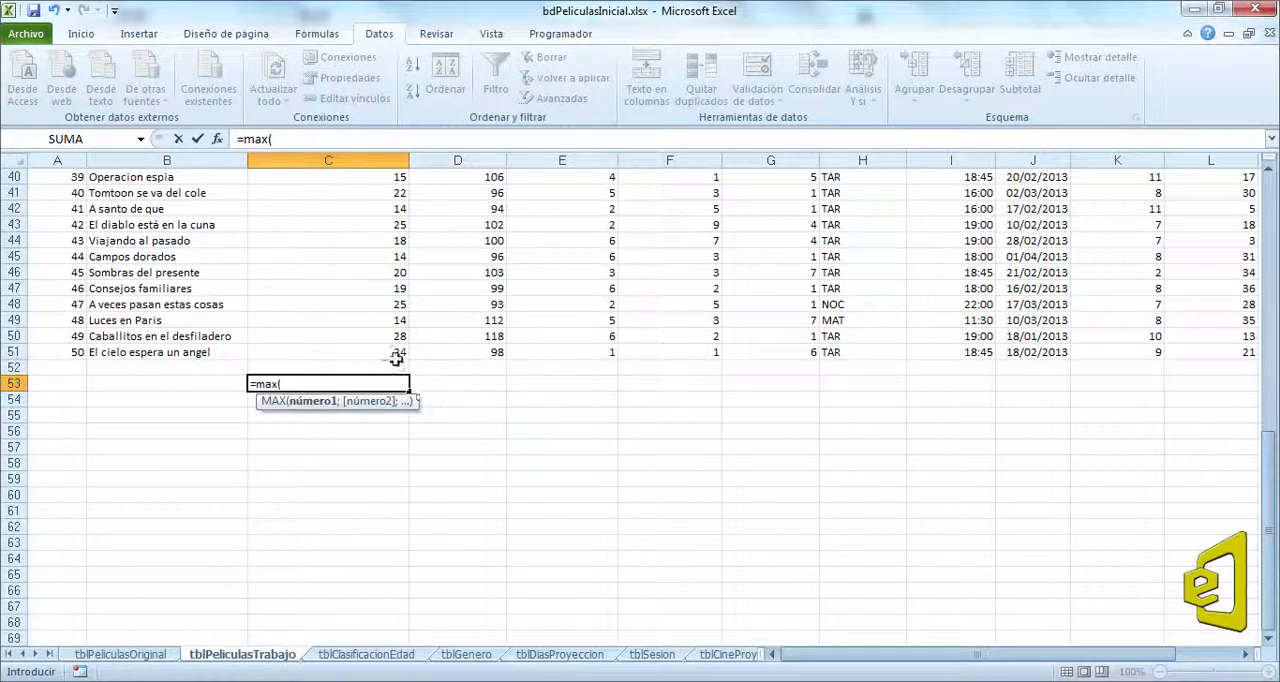
pyautogui.moveTo(390, 352); pyautogui.dragTo(322, 179)
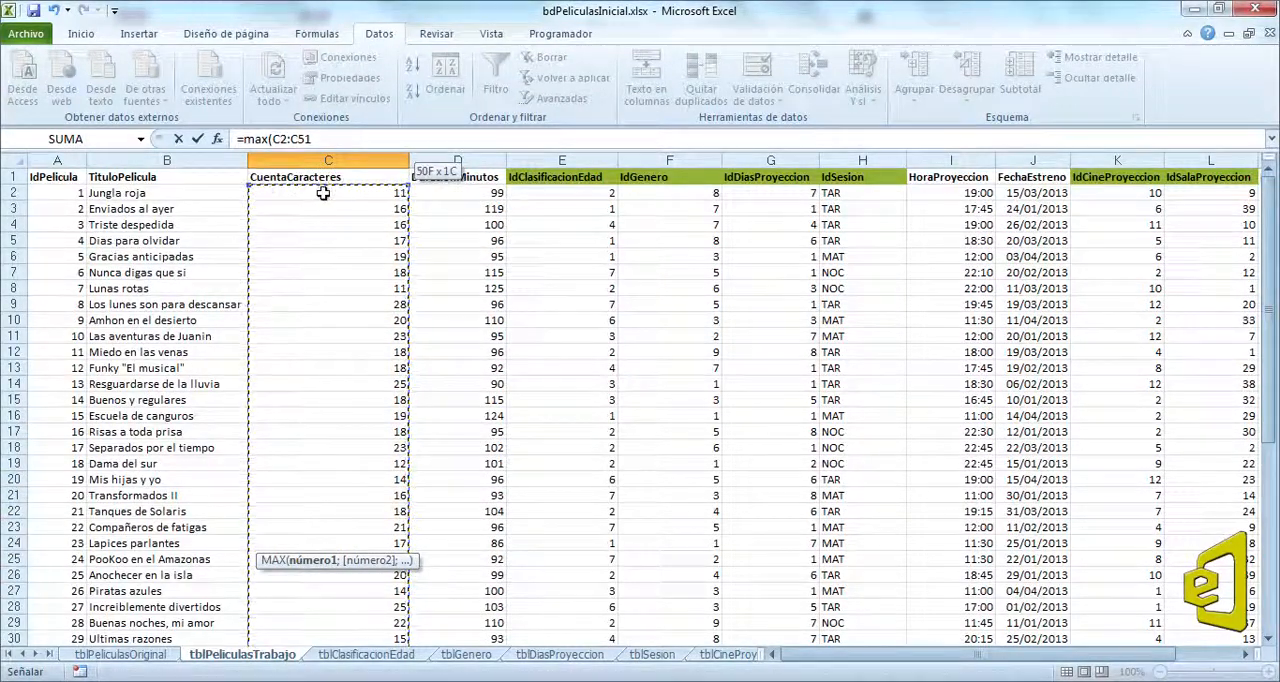
pyautogui.press('Return')
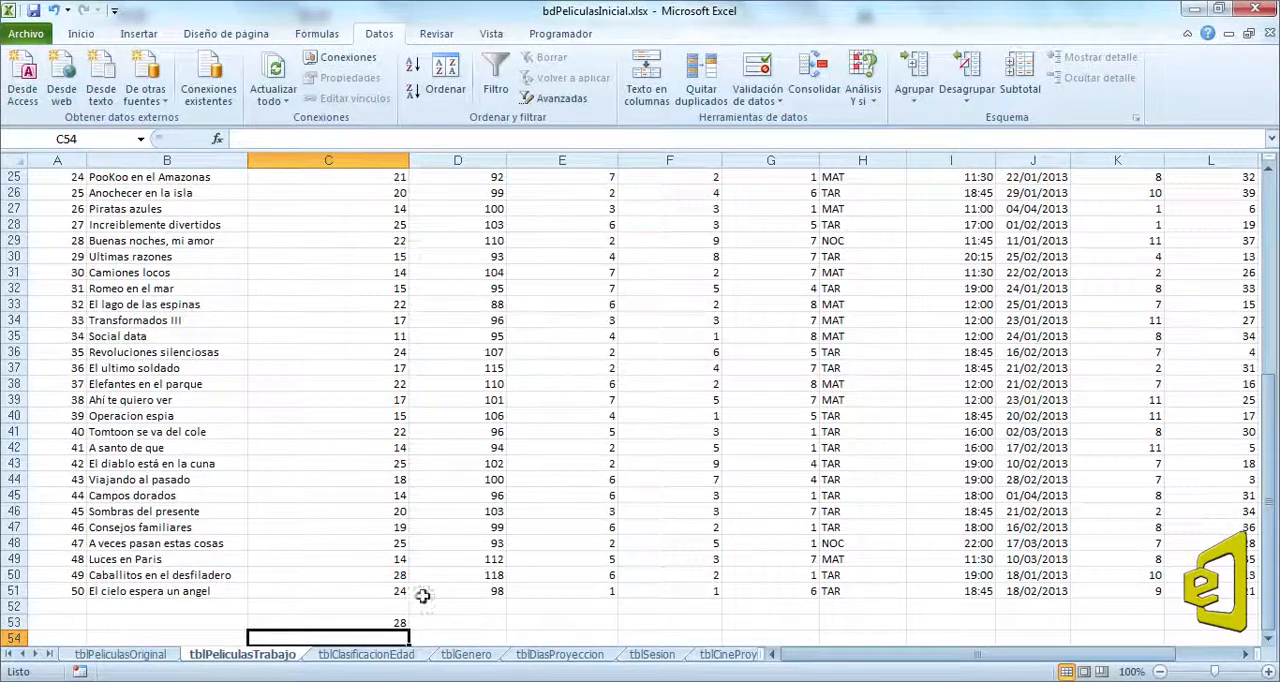
pyautogui.click(390, 626)
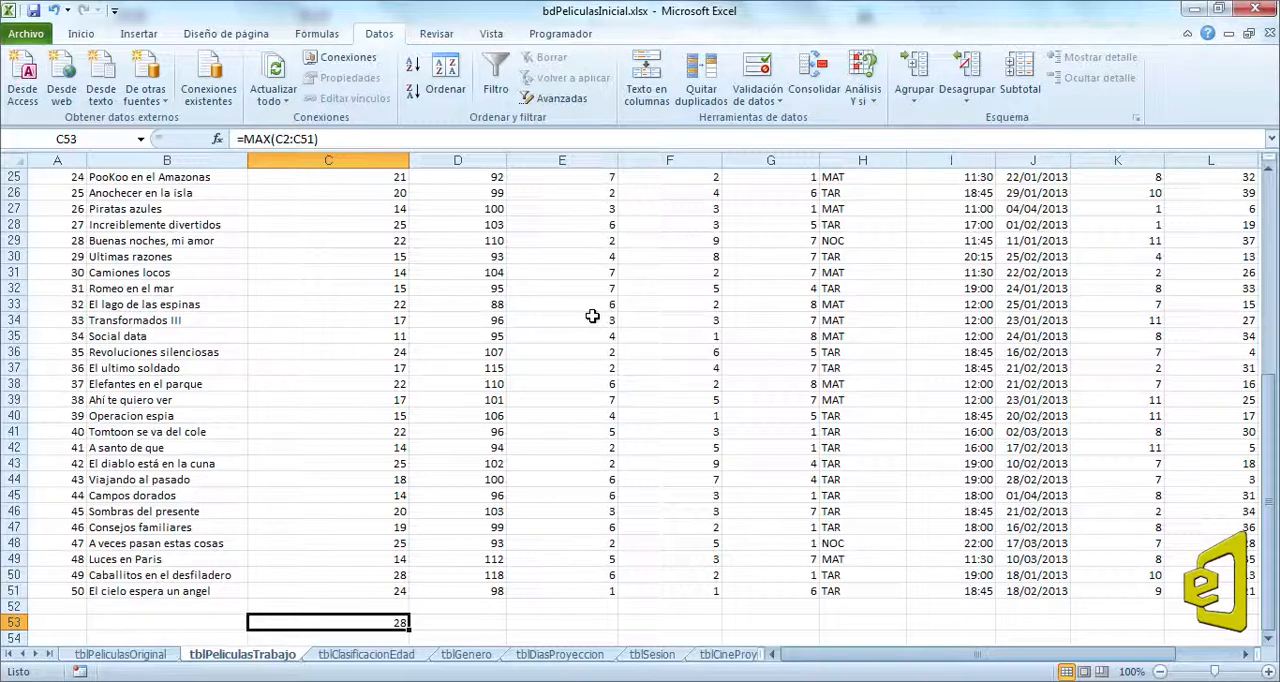
# Step: Fit the CuentaCaracteres column width to its contents and check the maximum length below the column
pyautogui.scroll(8, 592, 316)
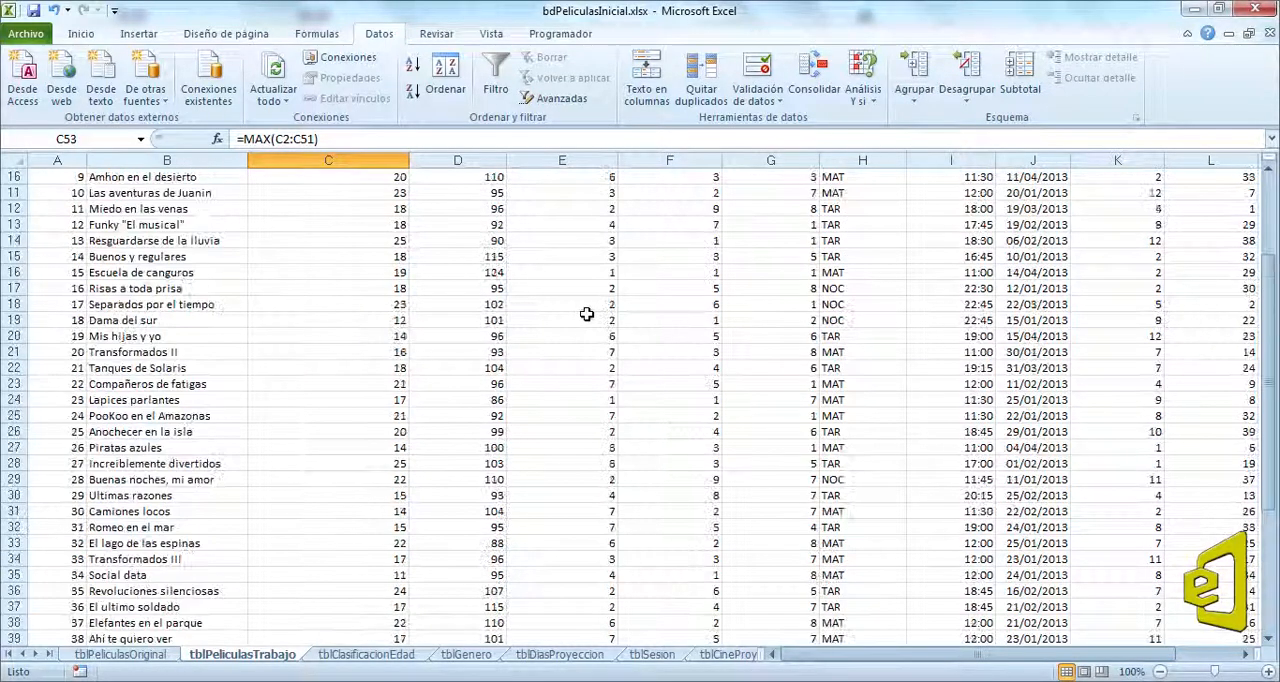
pyautogui.doubleClick(409, 160)
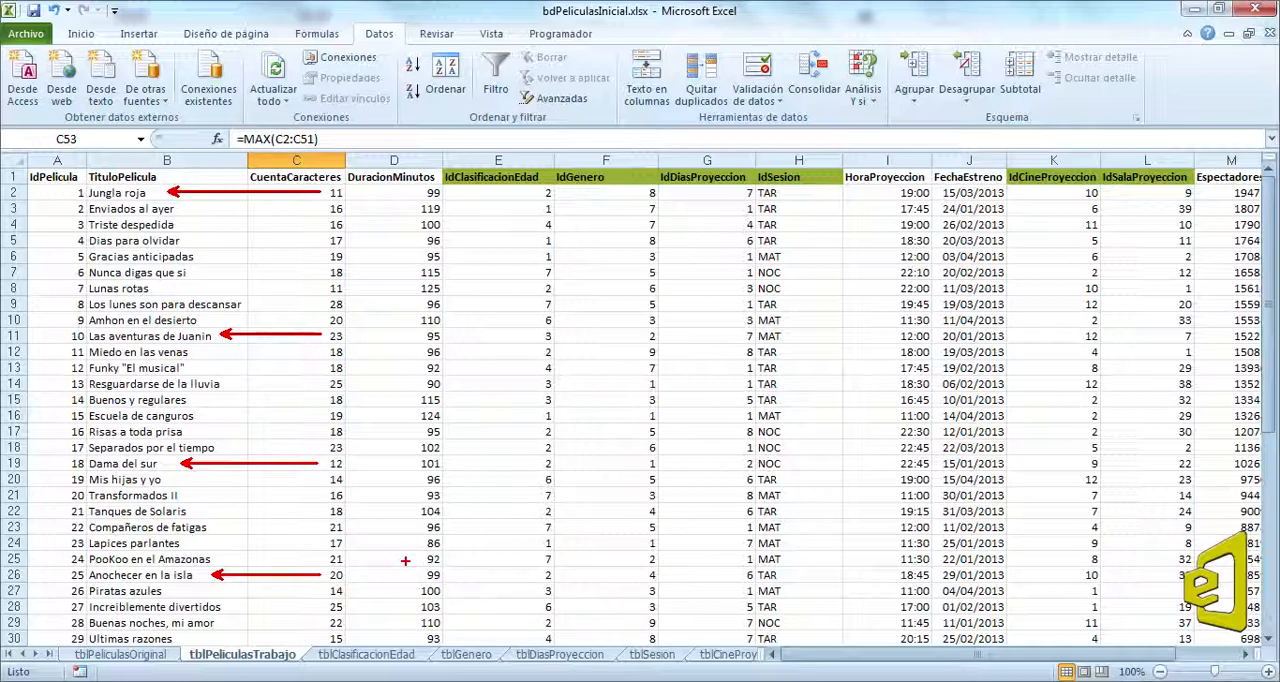
pyautogui.scroll(-10, 300, 366)
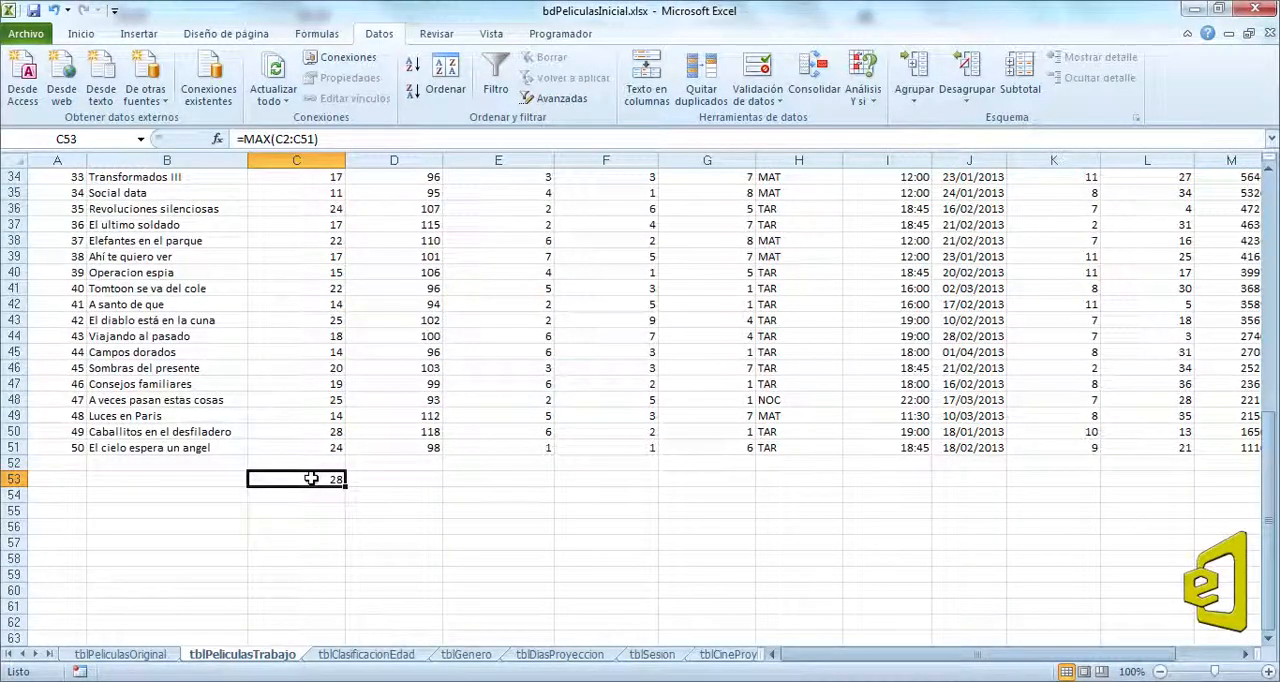
pyautogui.scroll(11, 311, 479)
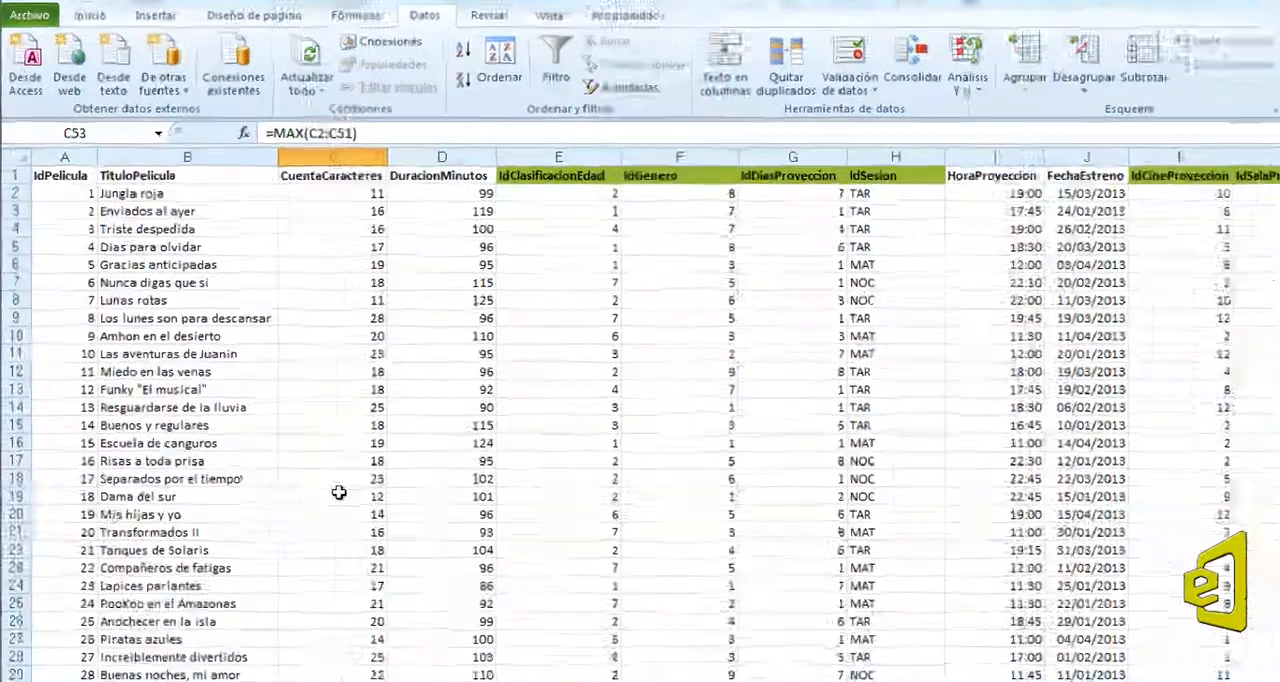